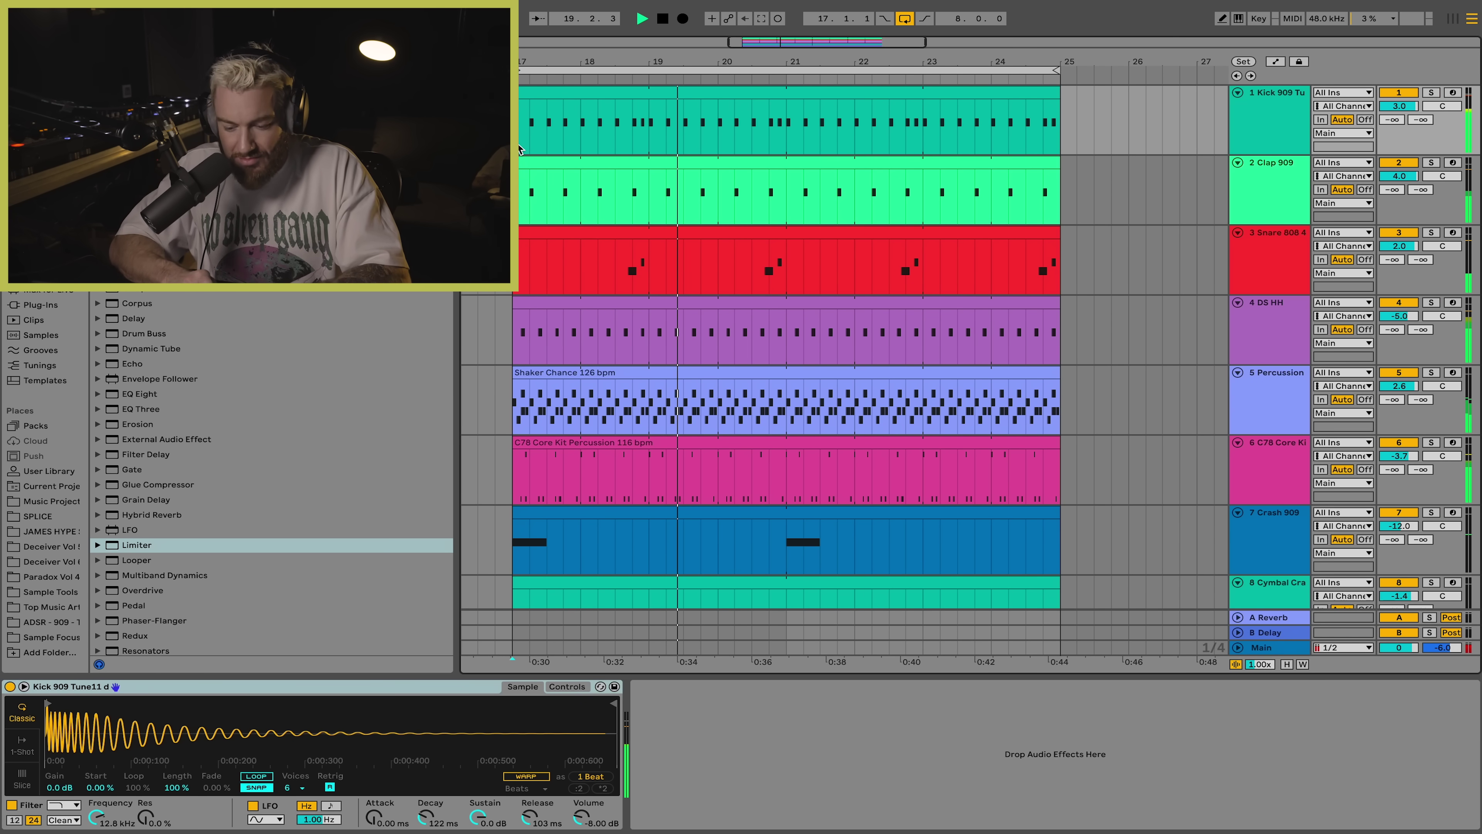
Step: Look over the arrangement's tracks and audition the Kick 909 track on its own
scroll(572, 247, "down", 5)
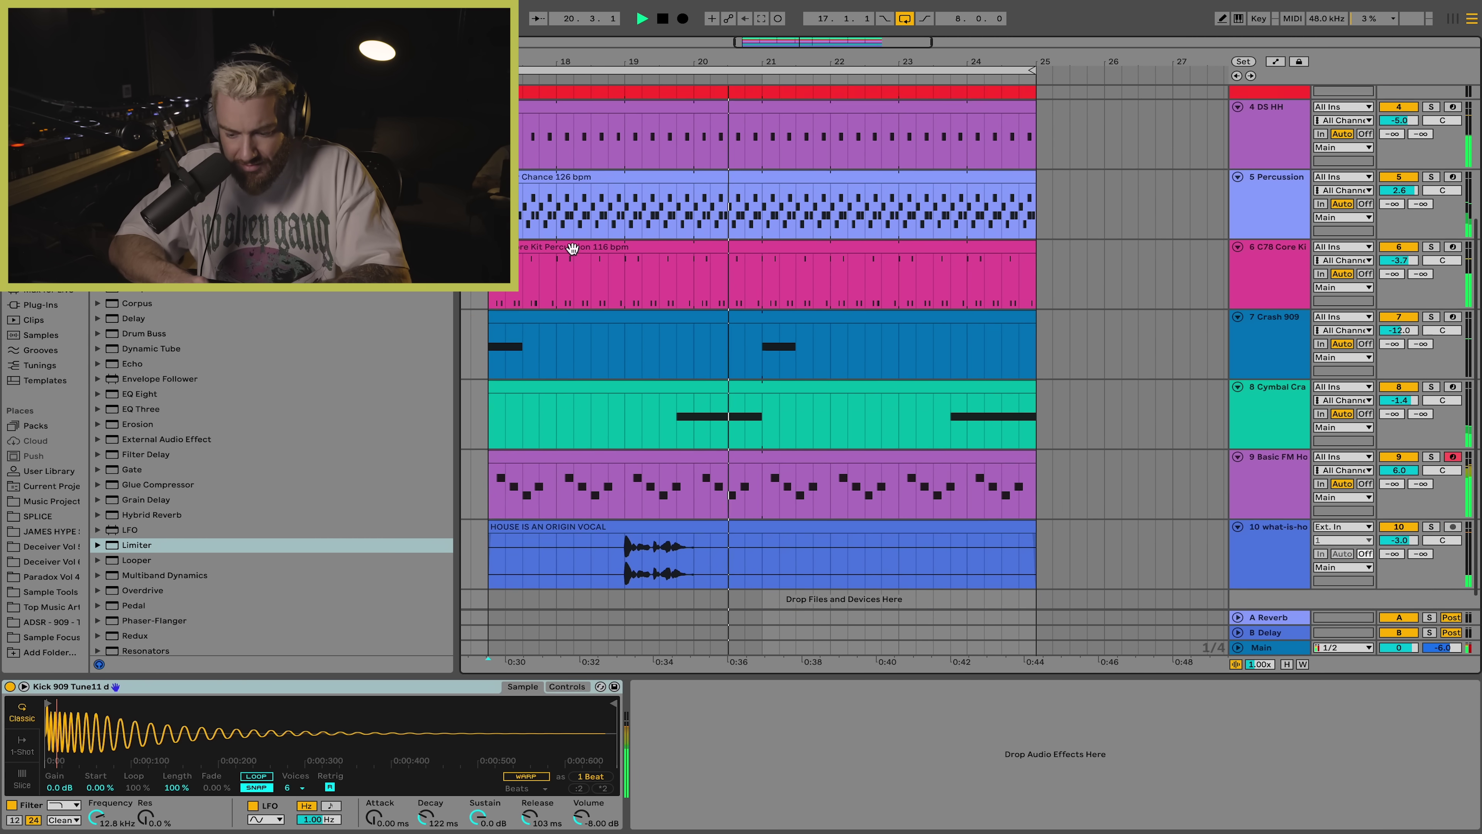
scroll(572, 247, "up", 5)
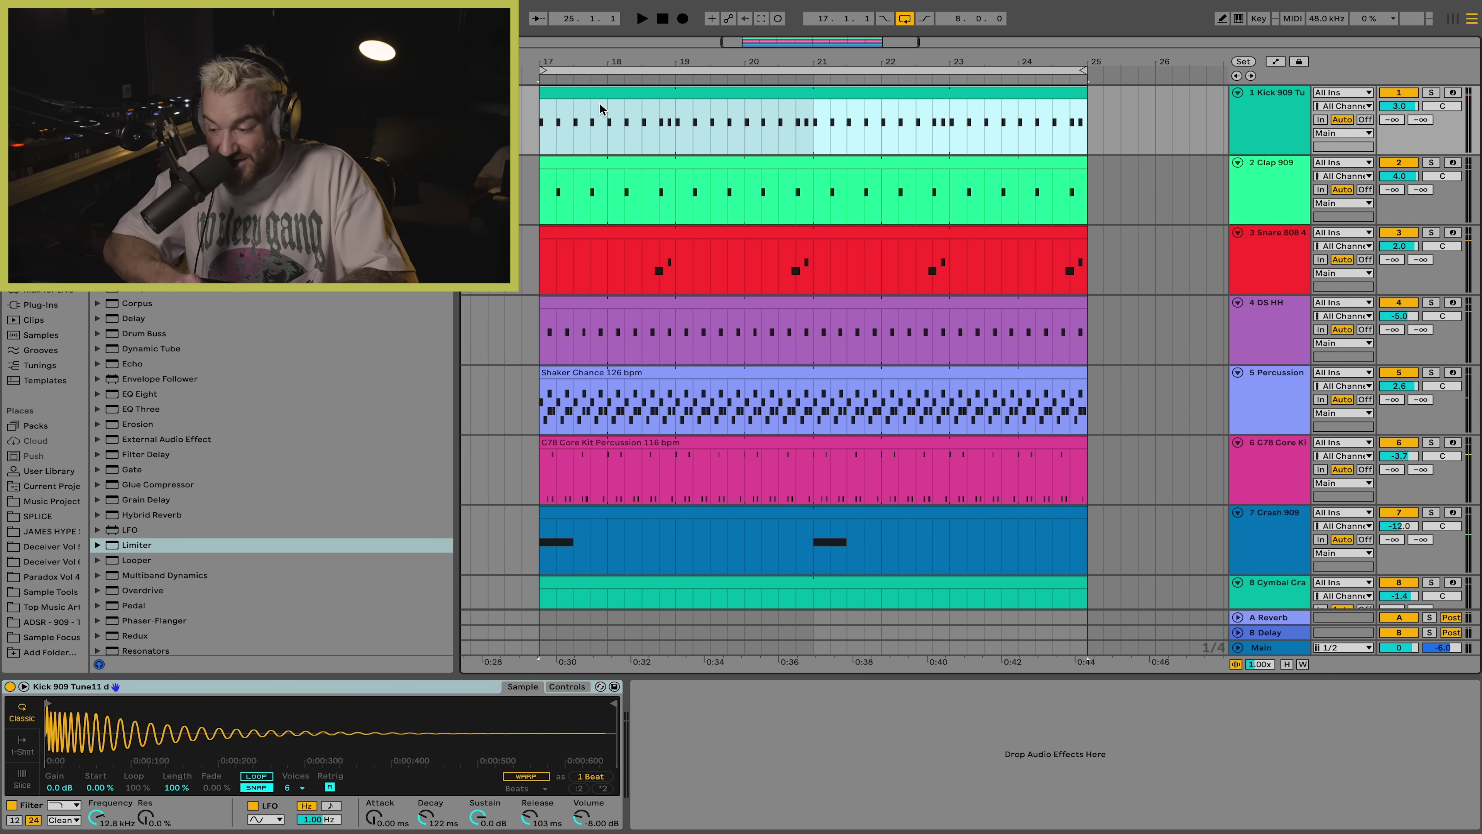
key("space")
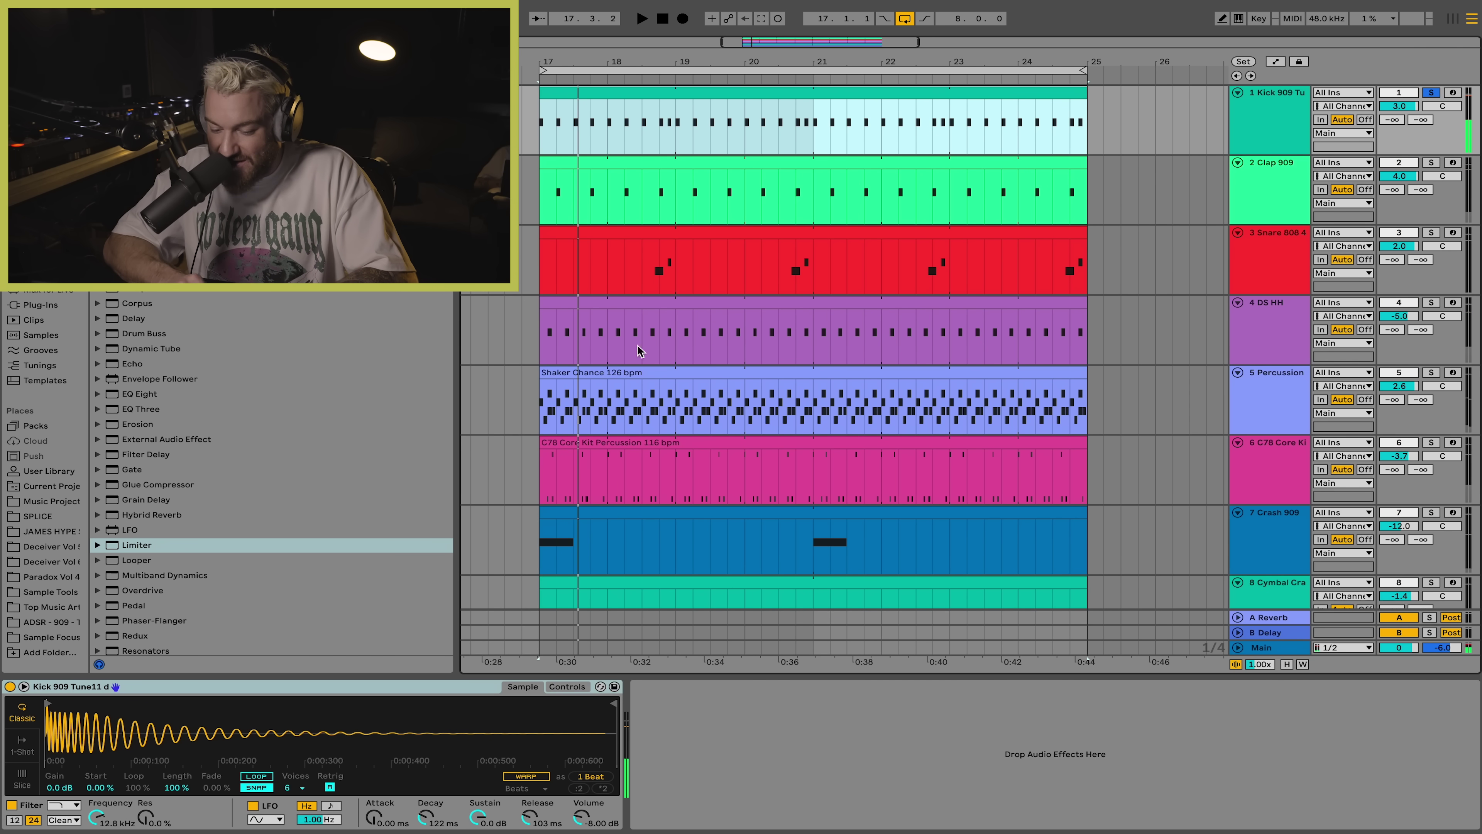
Step: Deactivate the Basic FM bass, vocal, Crash 909 and cymbal tracks, leaving the core drums playing
scroll(639, 349, "down", 3)
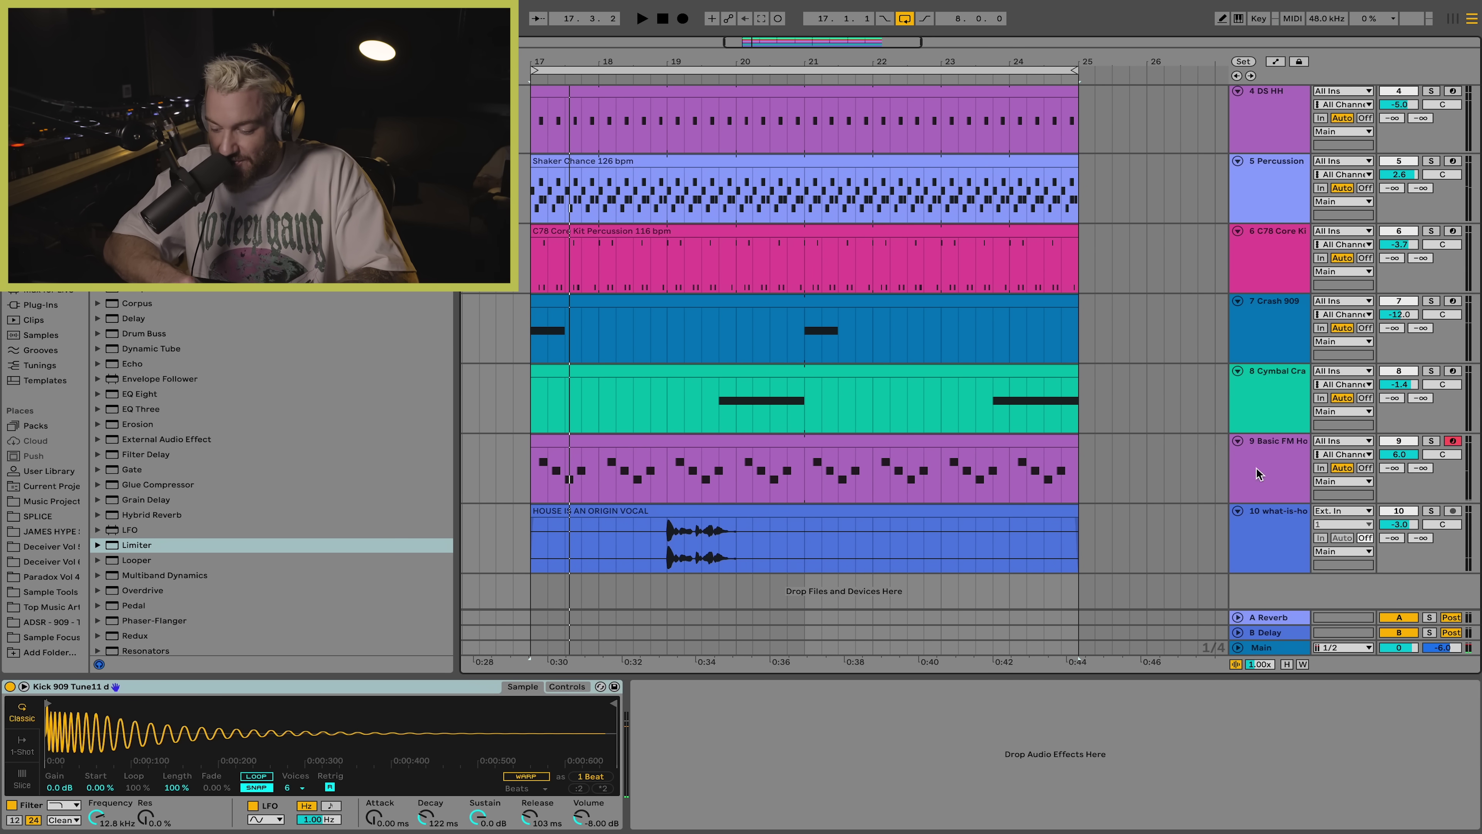
left_click(1259, 473)
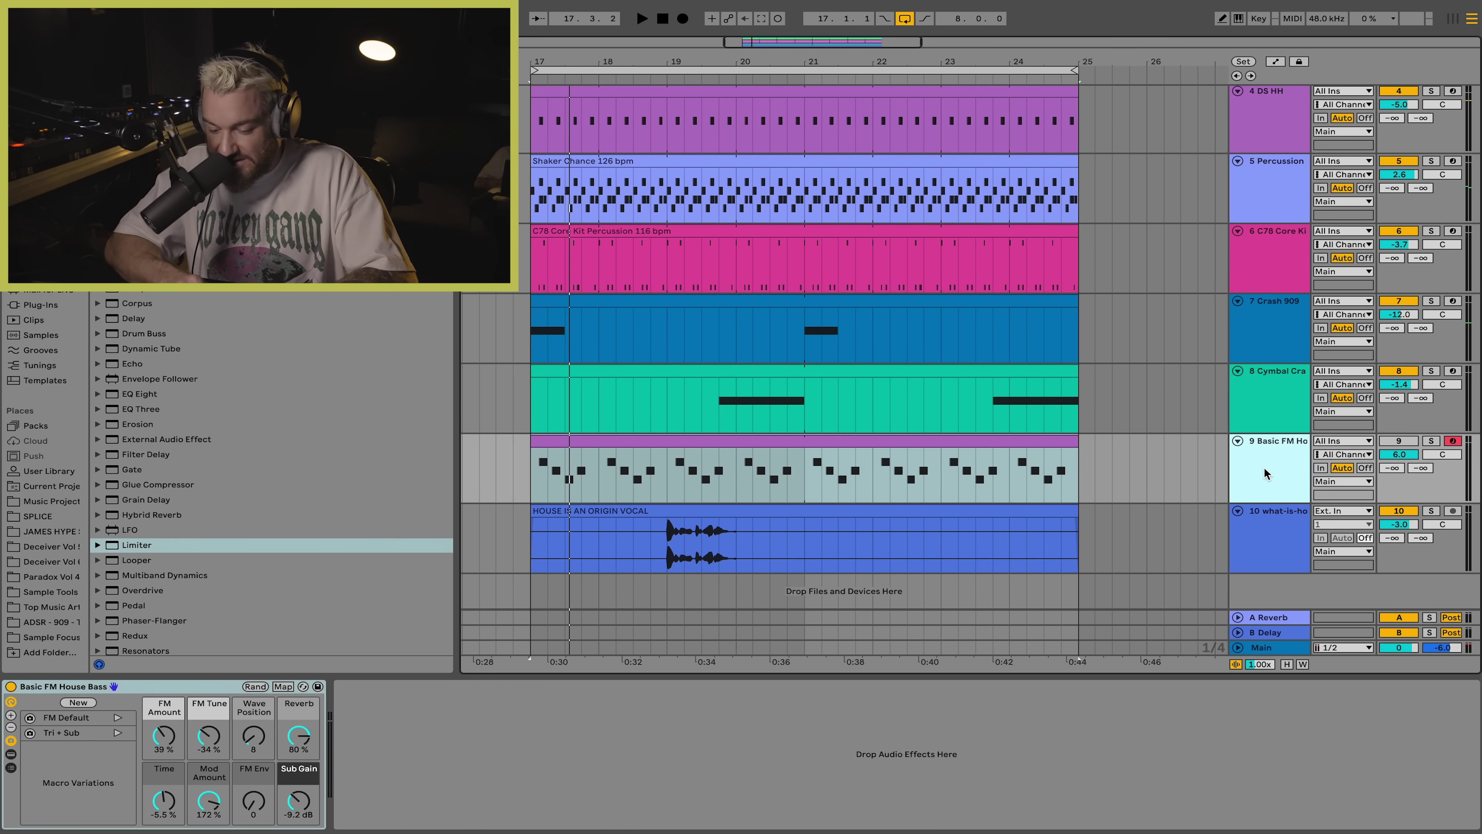
left_click(1273, 530)
key("space")
scroll(1273, 530, "up", 1)
left_click(1280, 424)
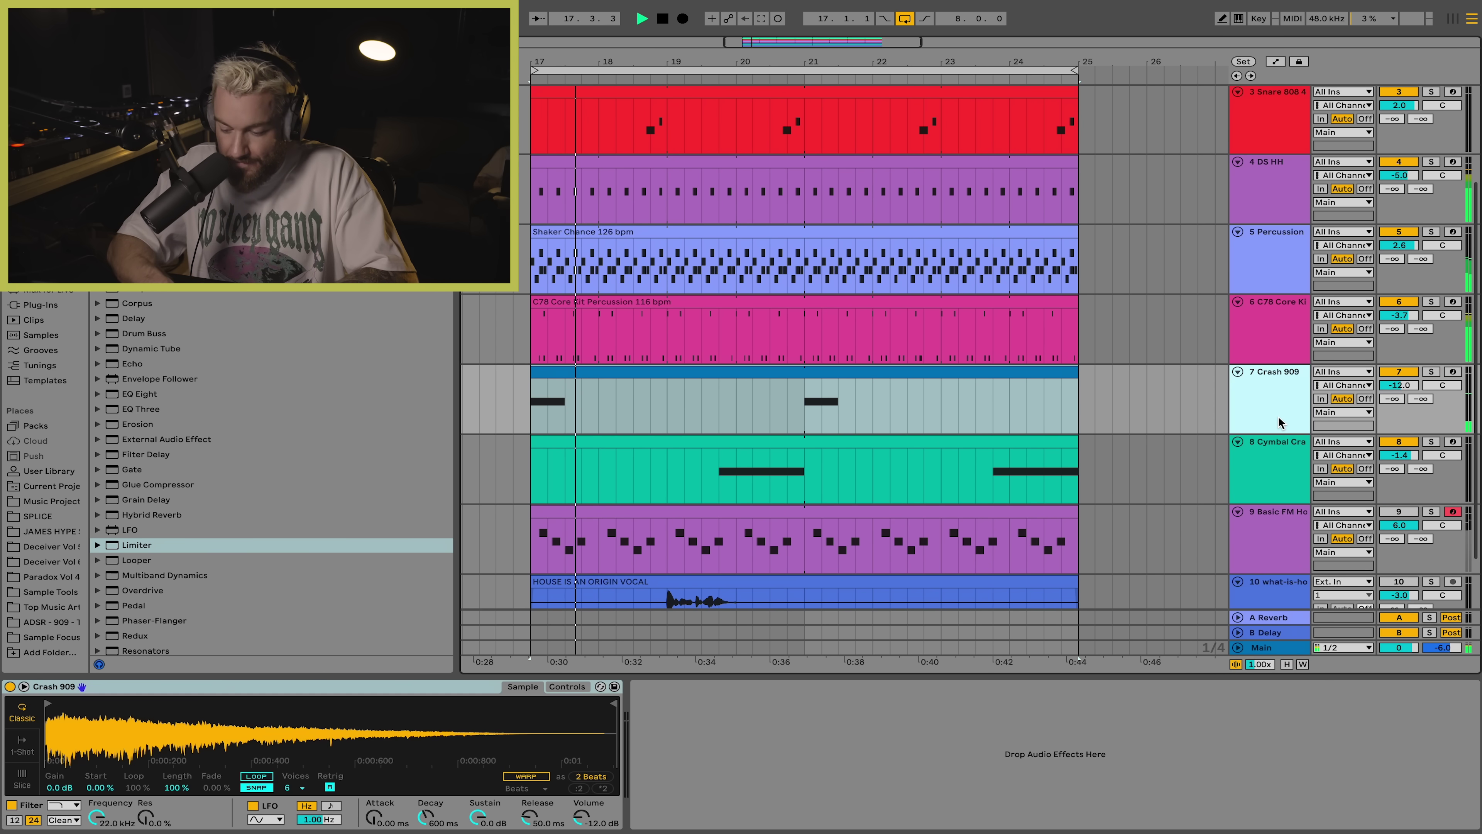
scroll(1278, 432, "up", 2)
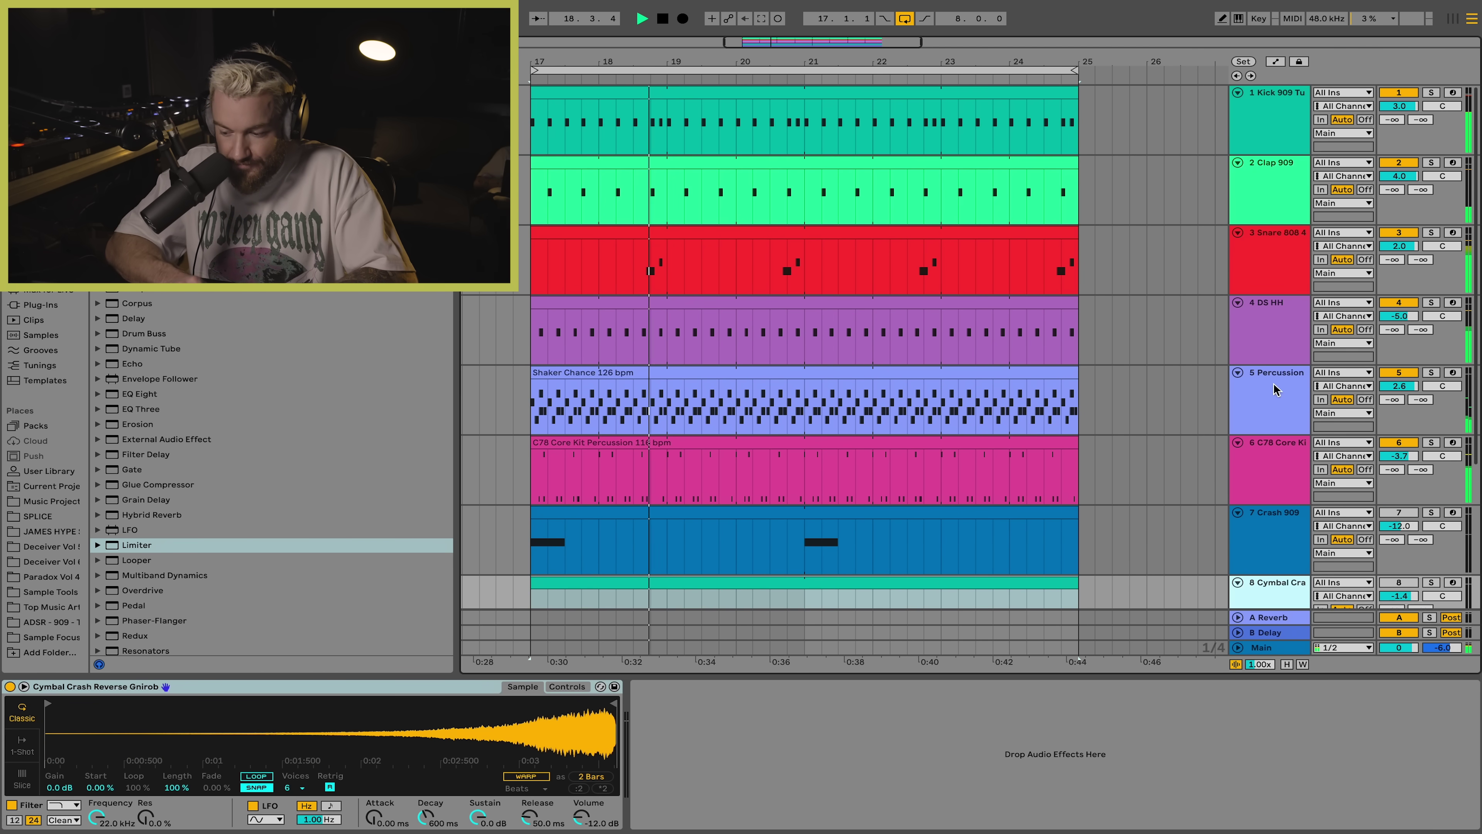
Step: Insert a MIDI track below Kick 909, load T_TSCM_kick_oneshot_housy.wav on it and copy the kick clip onto it
left_click(1271, 129)
key("ctrl+shift+t")
left_click(36, 94)
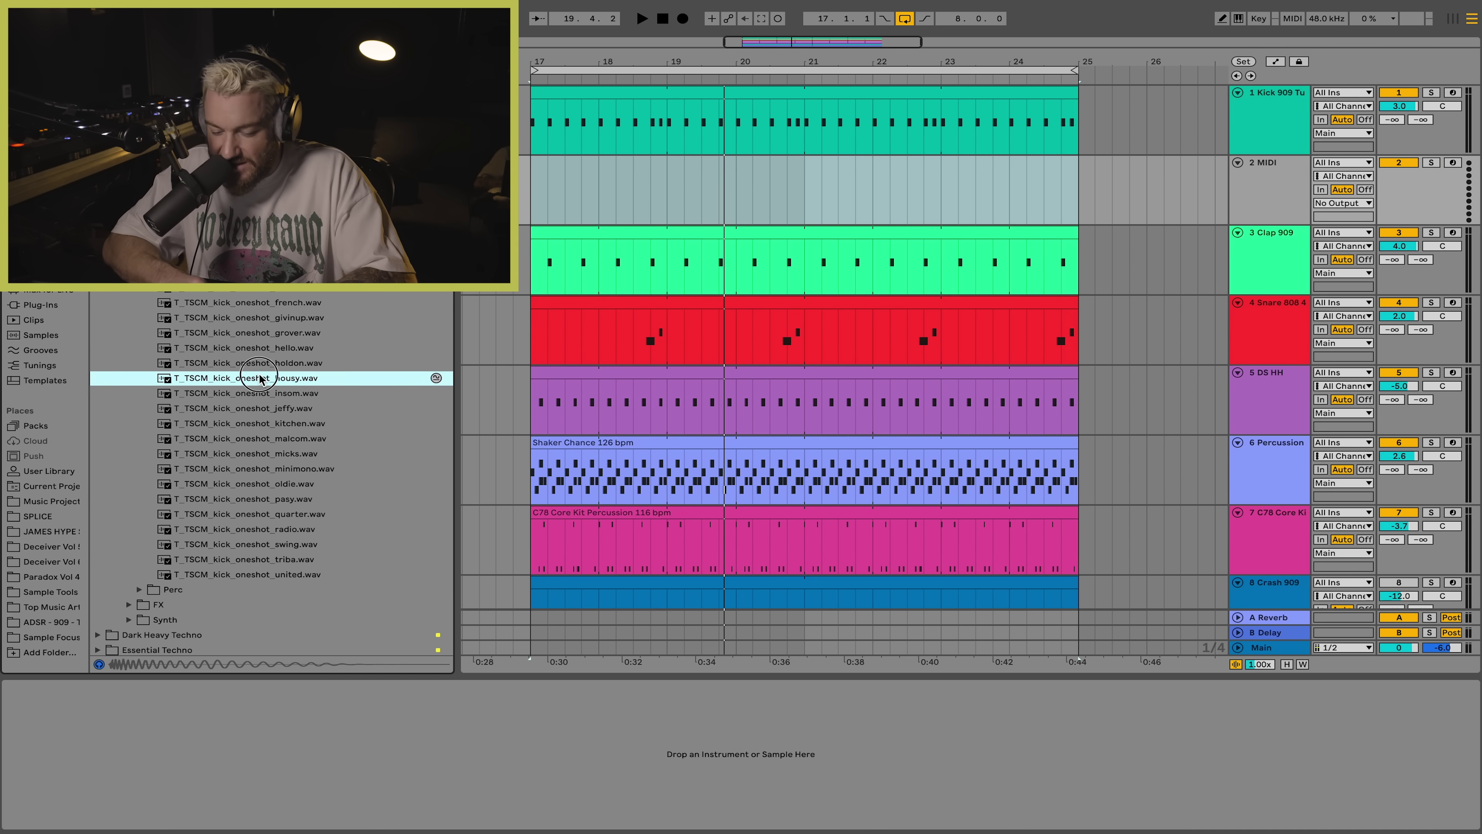
left_click_drag(260, 378, 1089, 186)
left_click(1089, 115)
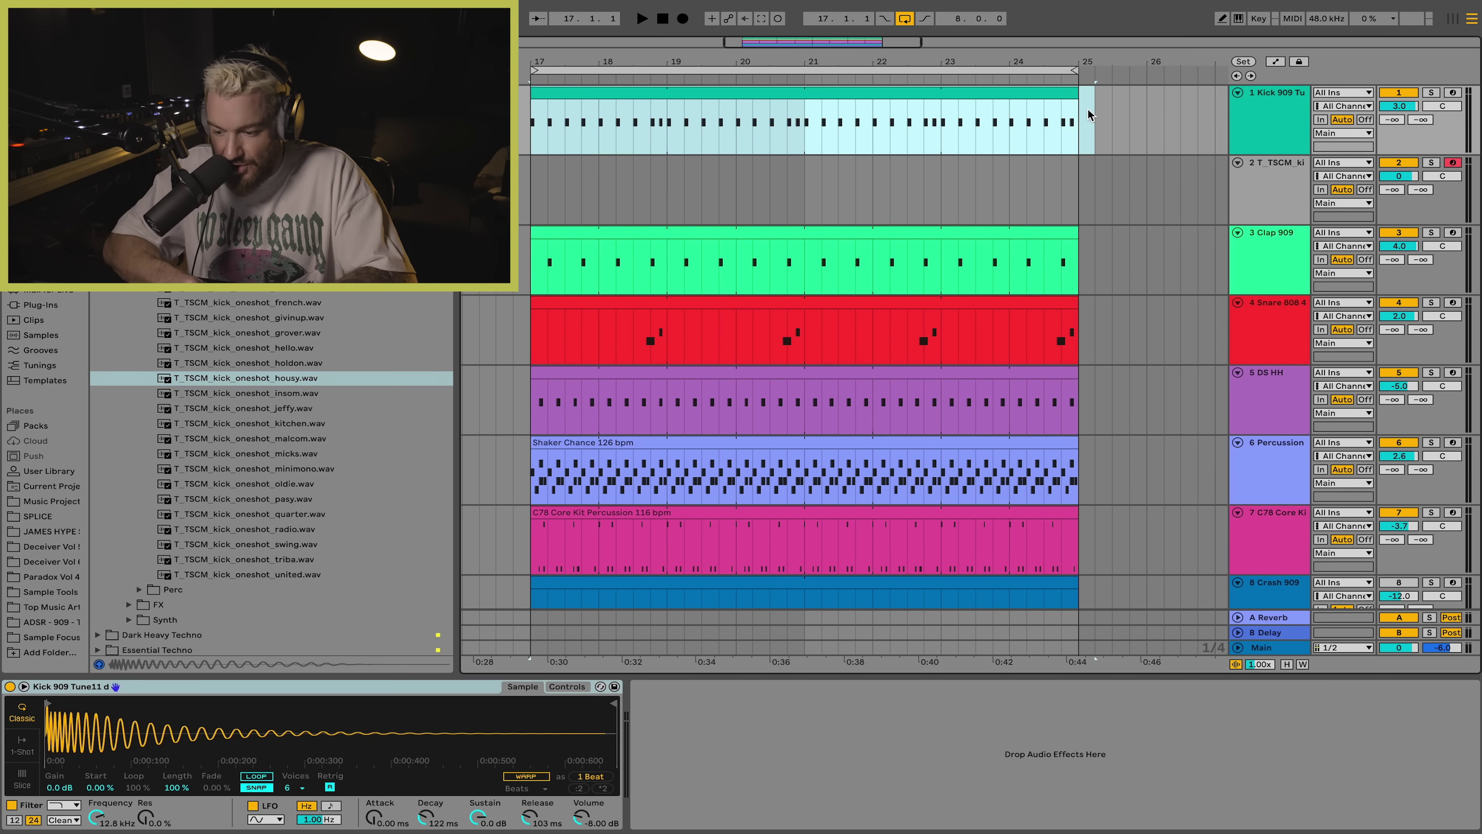
left_click_drag(1022, 100, 1025, 160)
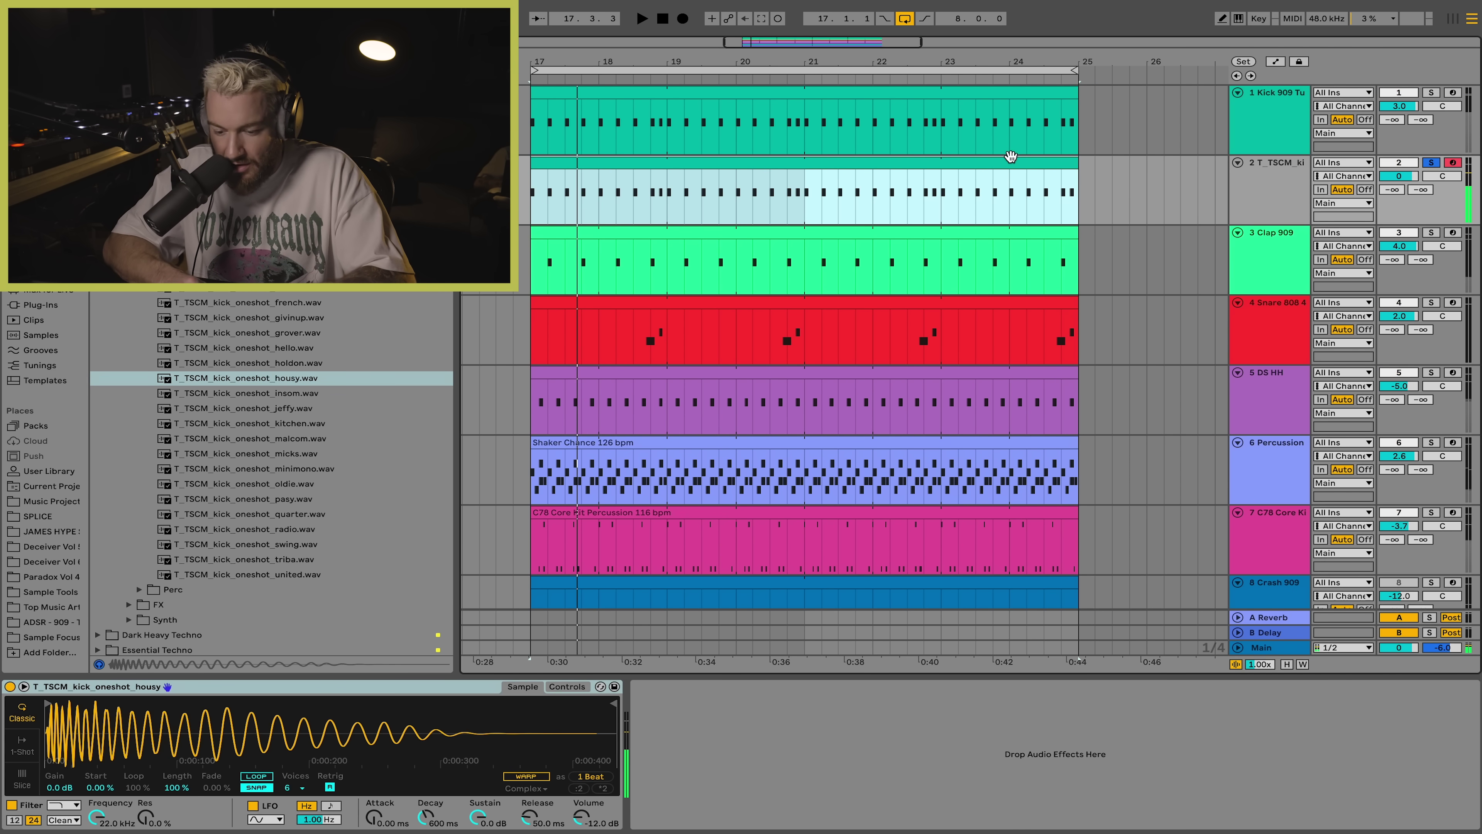
Step: Transpose all notes of the copied kick clip down to C3 and play the result back
double_click(1011, 156)
left_click(390, 587)
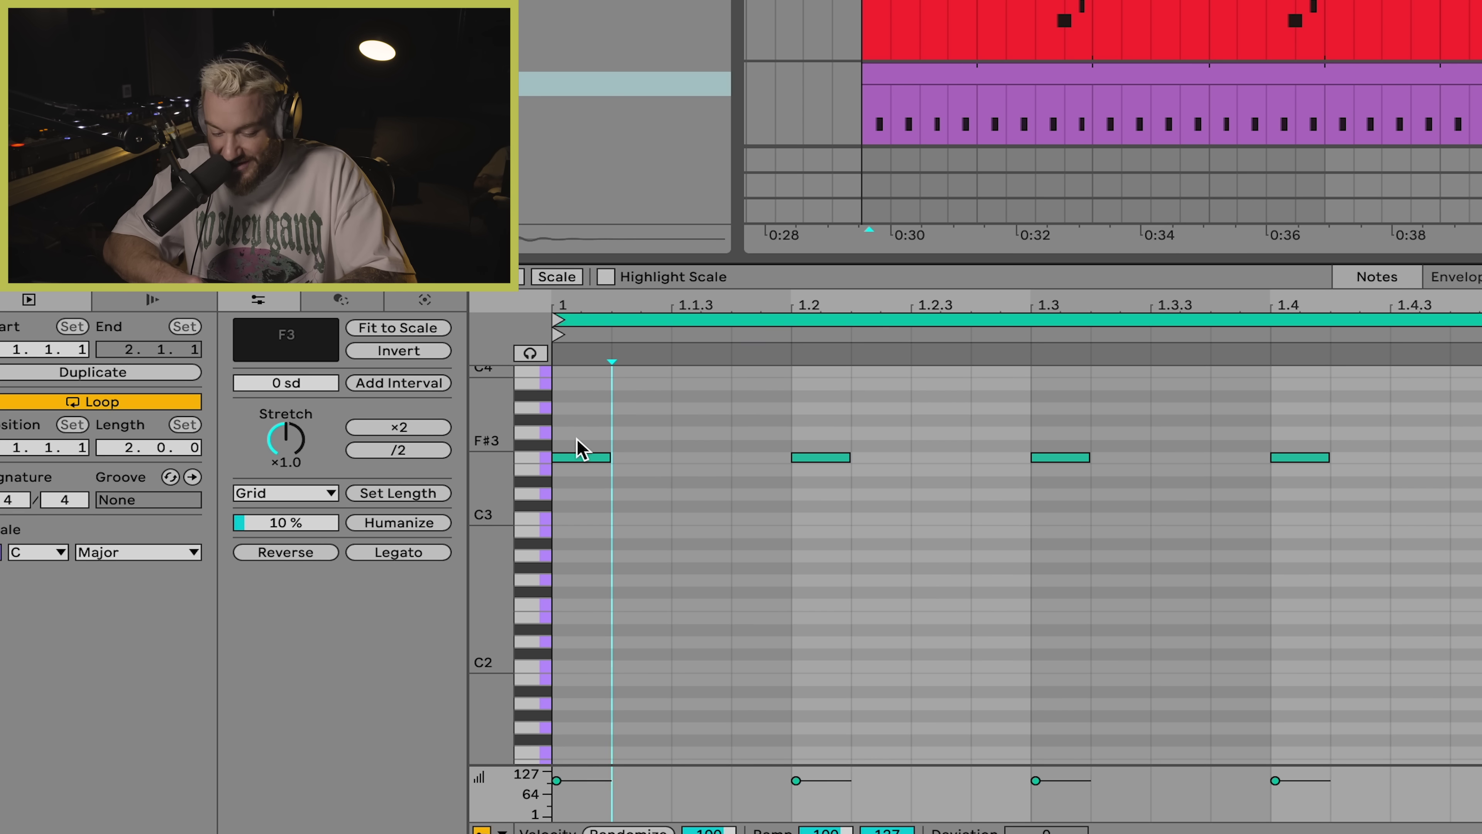
left_click_drag(578, 441, 1481, 649)
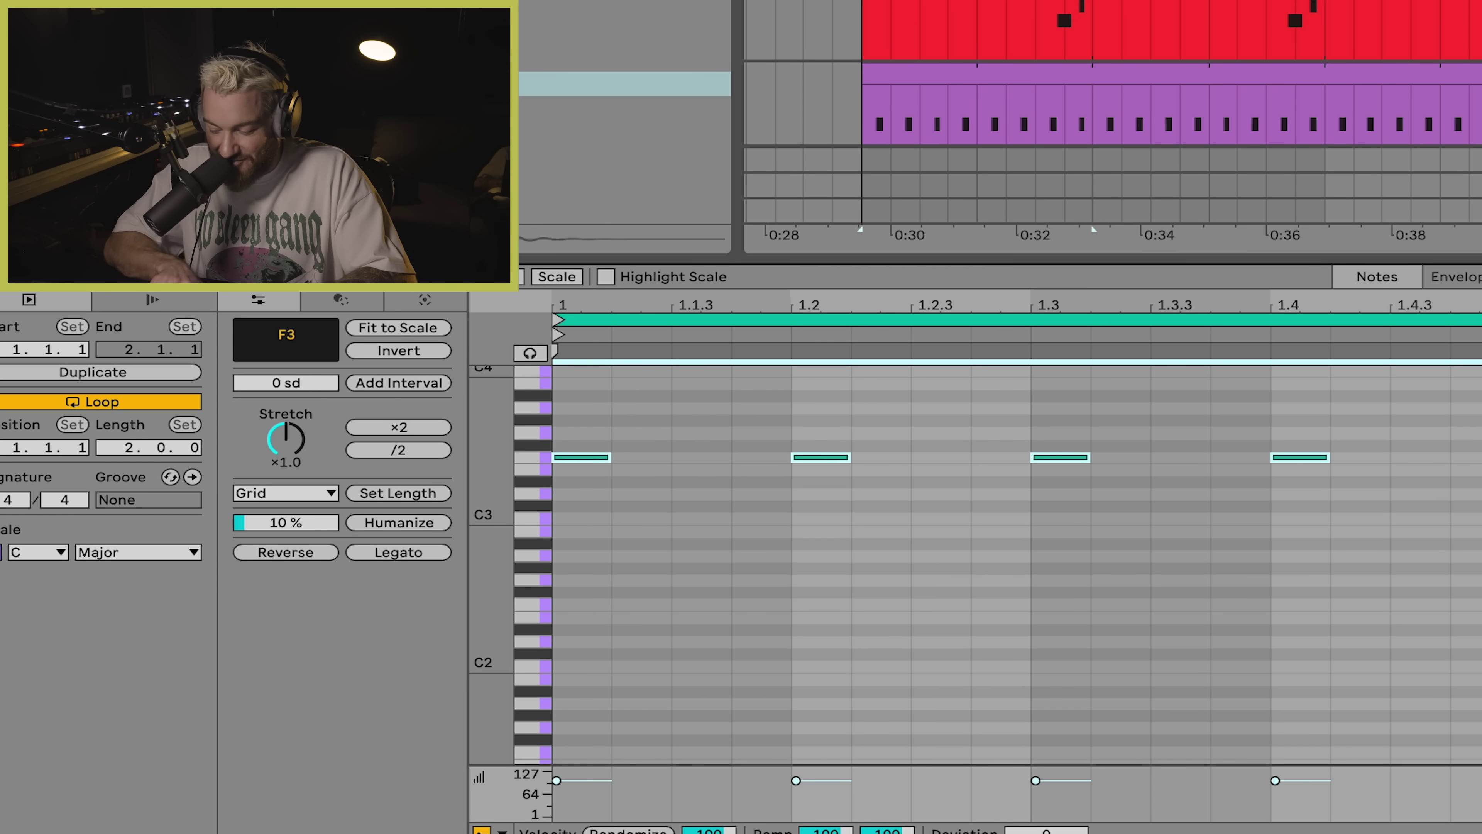
key("Down")
key("Down")
key("Down")
key("Down")
key("Down")
key("space")
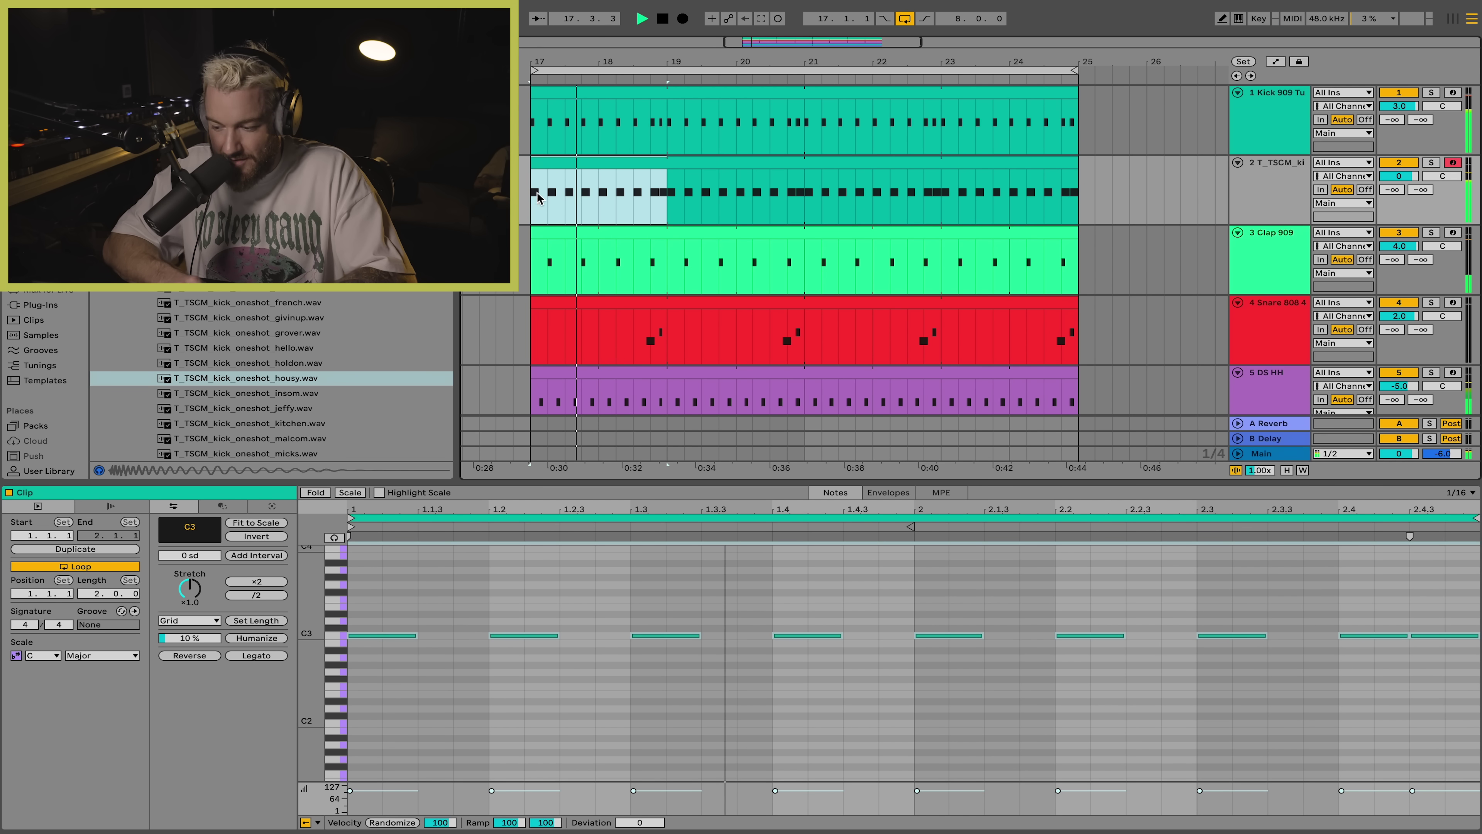
left_click(1238, 112)
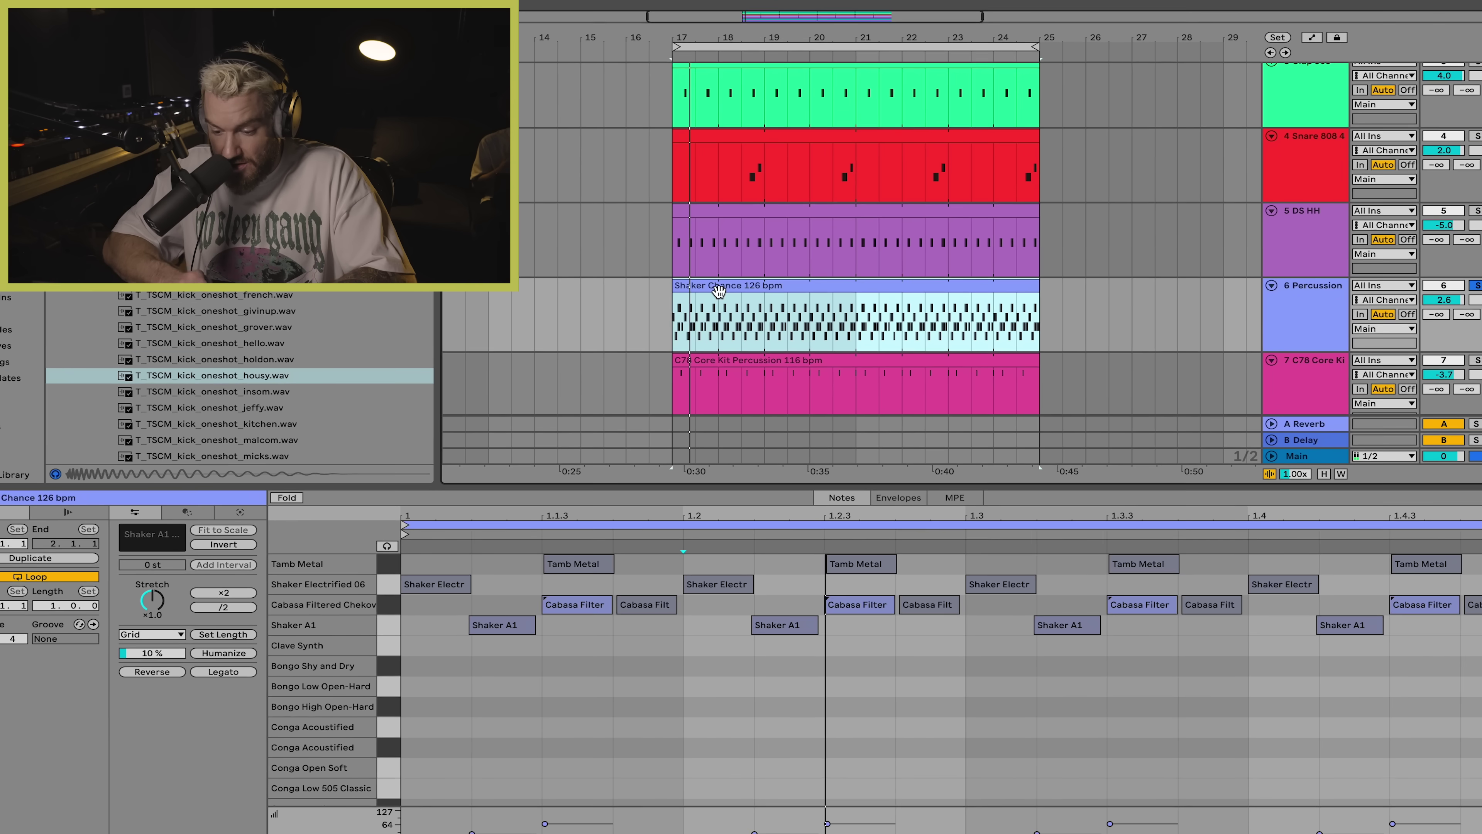
Step: Set the EQ Eight low-cut band on the C78 Core Kit track to 141 Hz with a Q of 0.31
left_click(669, 262)
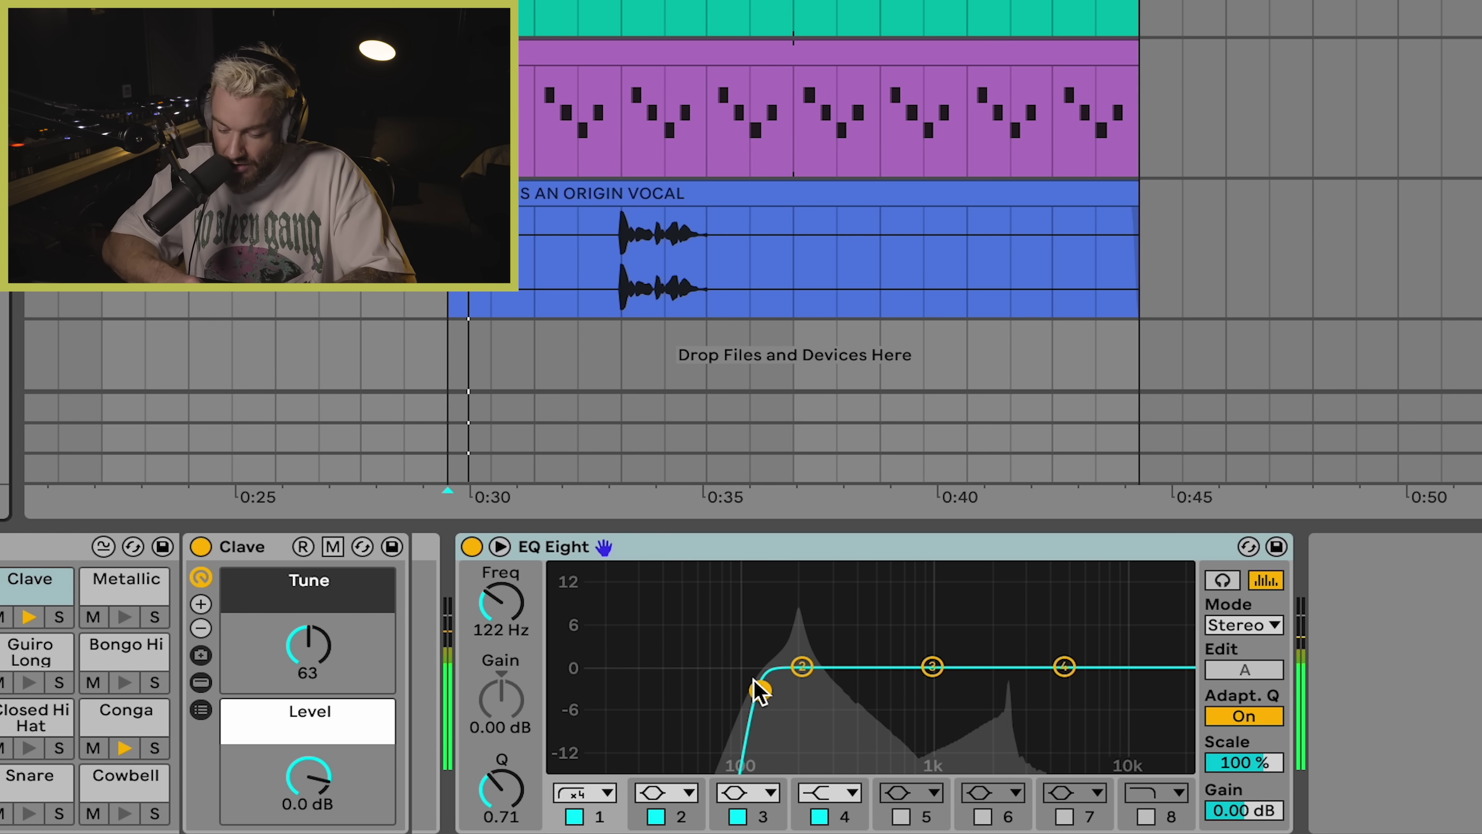
left_click_drag(761, 688, 770, 715)
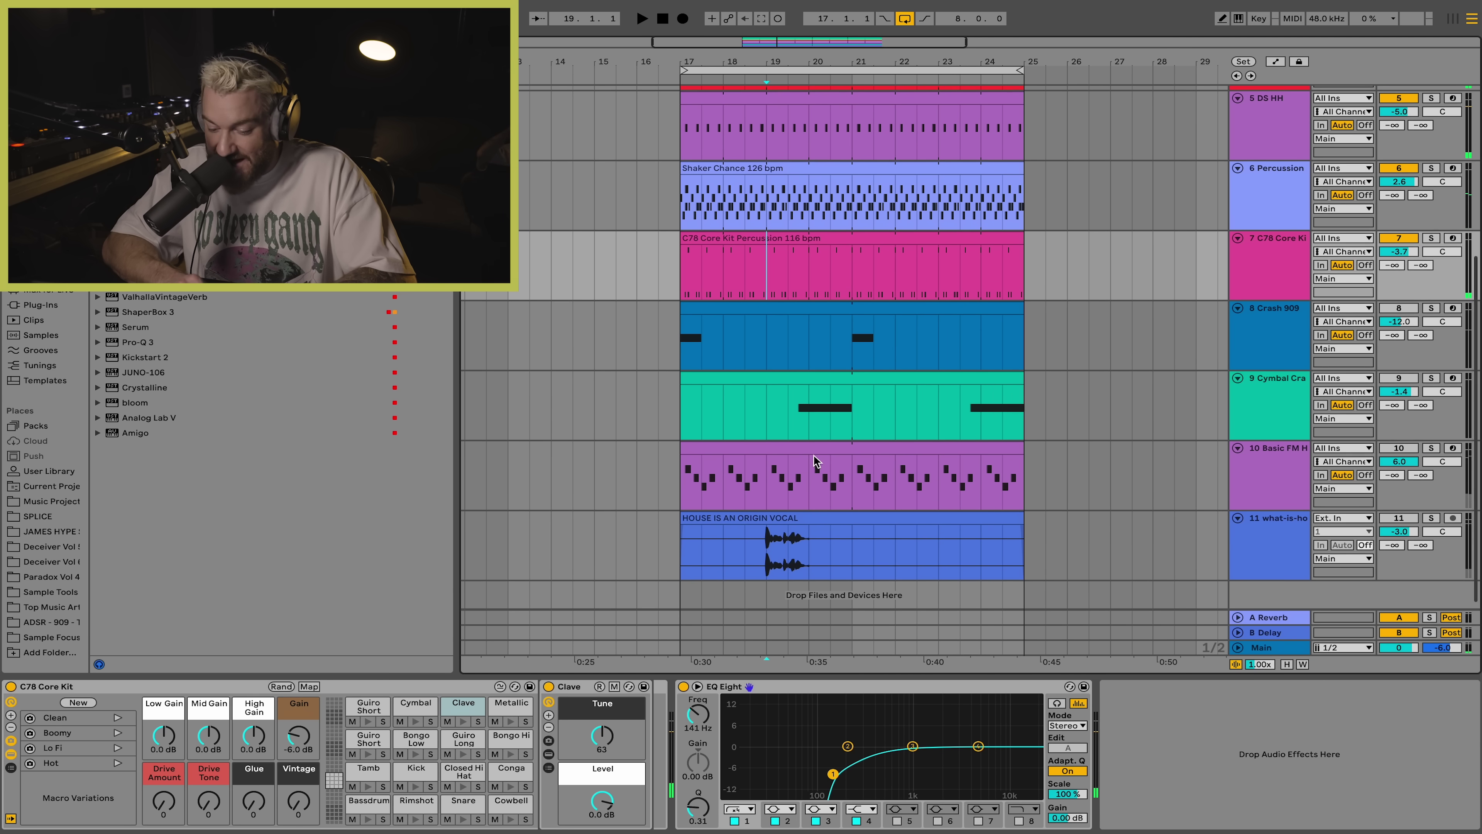
Step: In Serum, set oscillator A to -2 octaves and lower the MG Low 24 filter cutoff to about 118 Hz
left_click(689, 476)
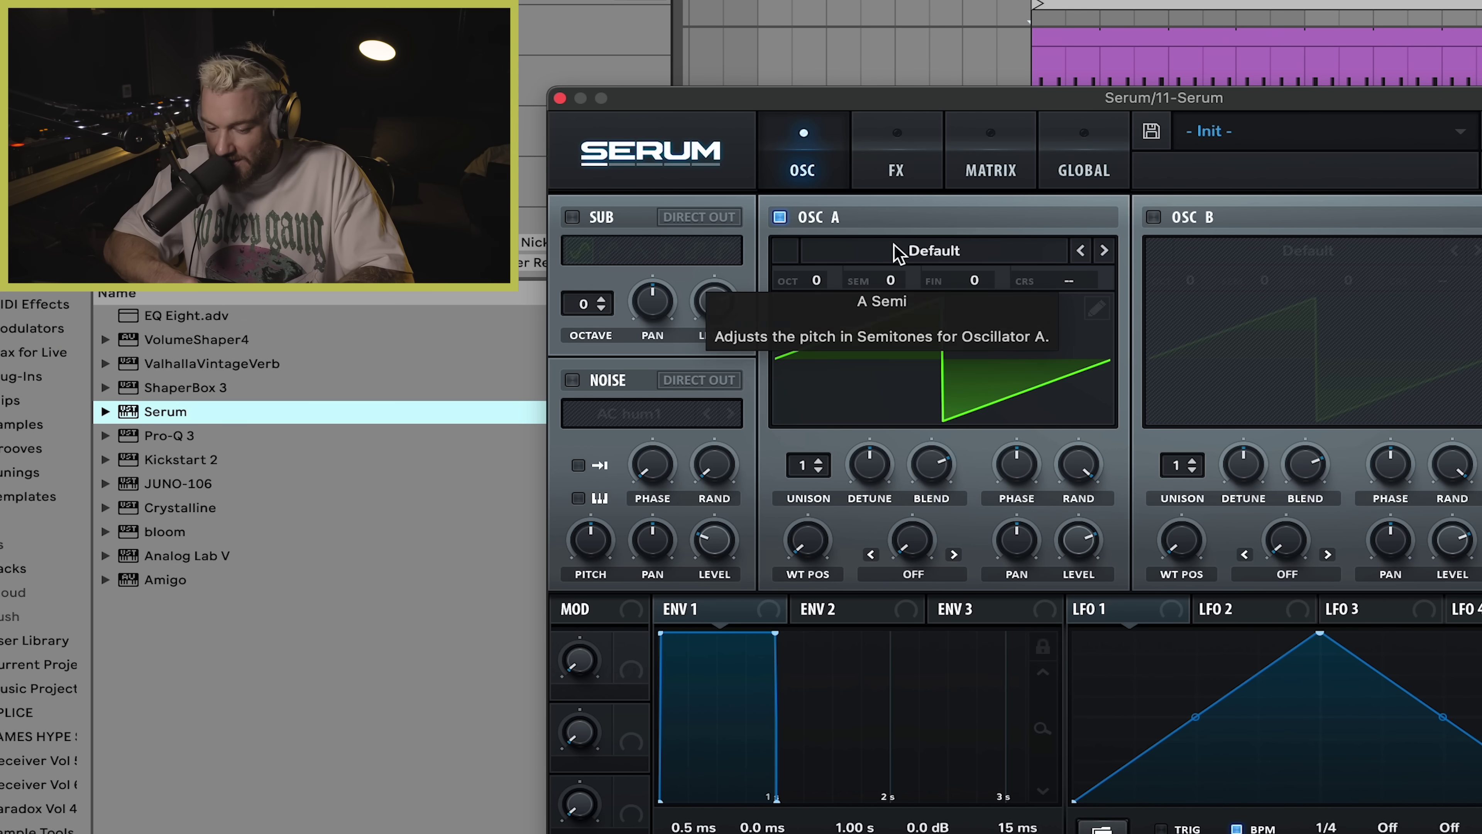
left_click_drag(793, 288, 813, 317)
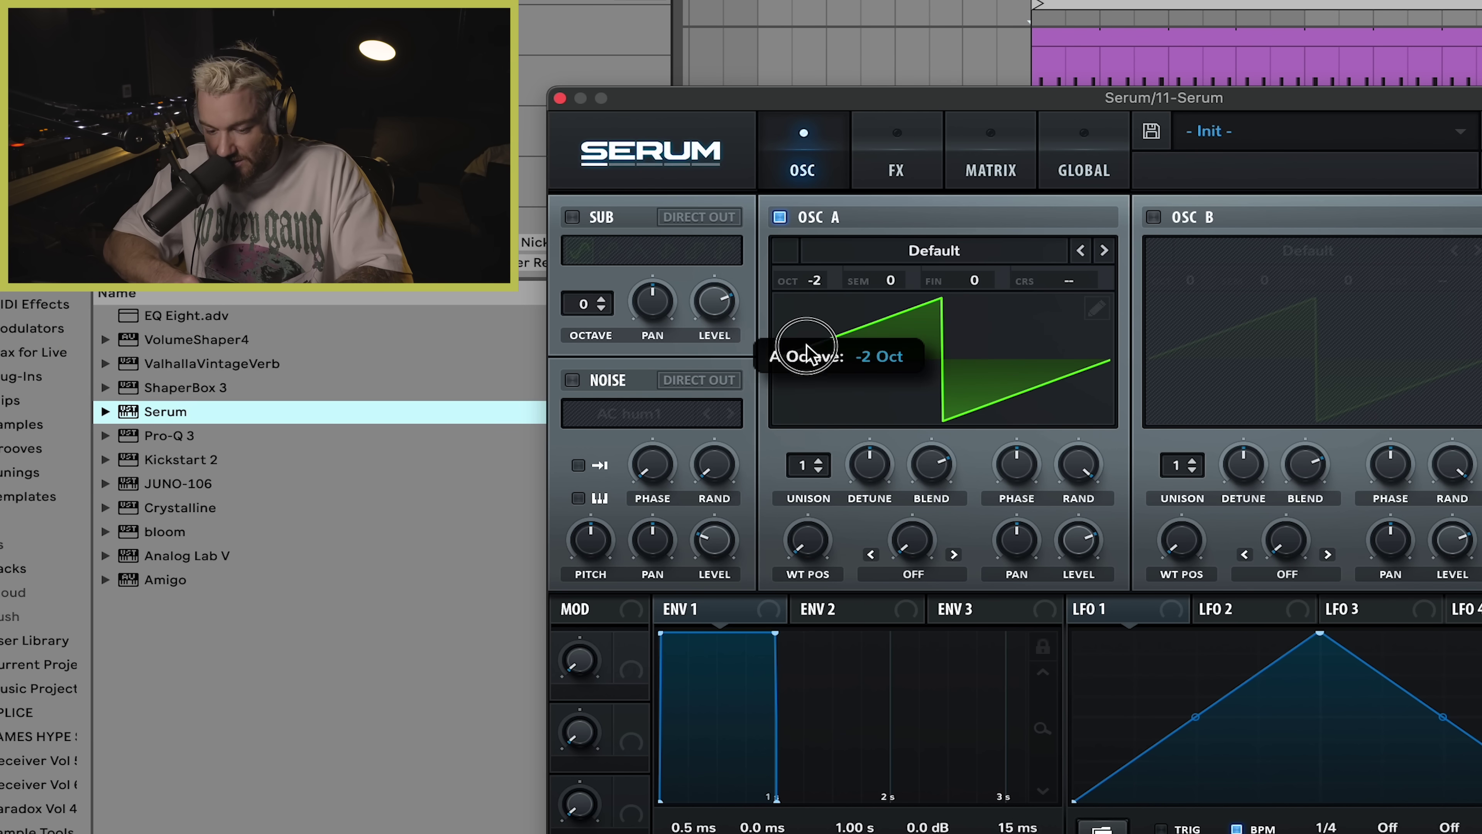
left_click_drag(1481, 468, 1481, 537)
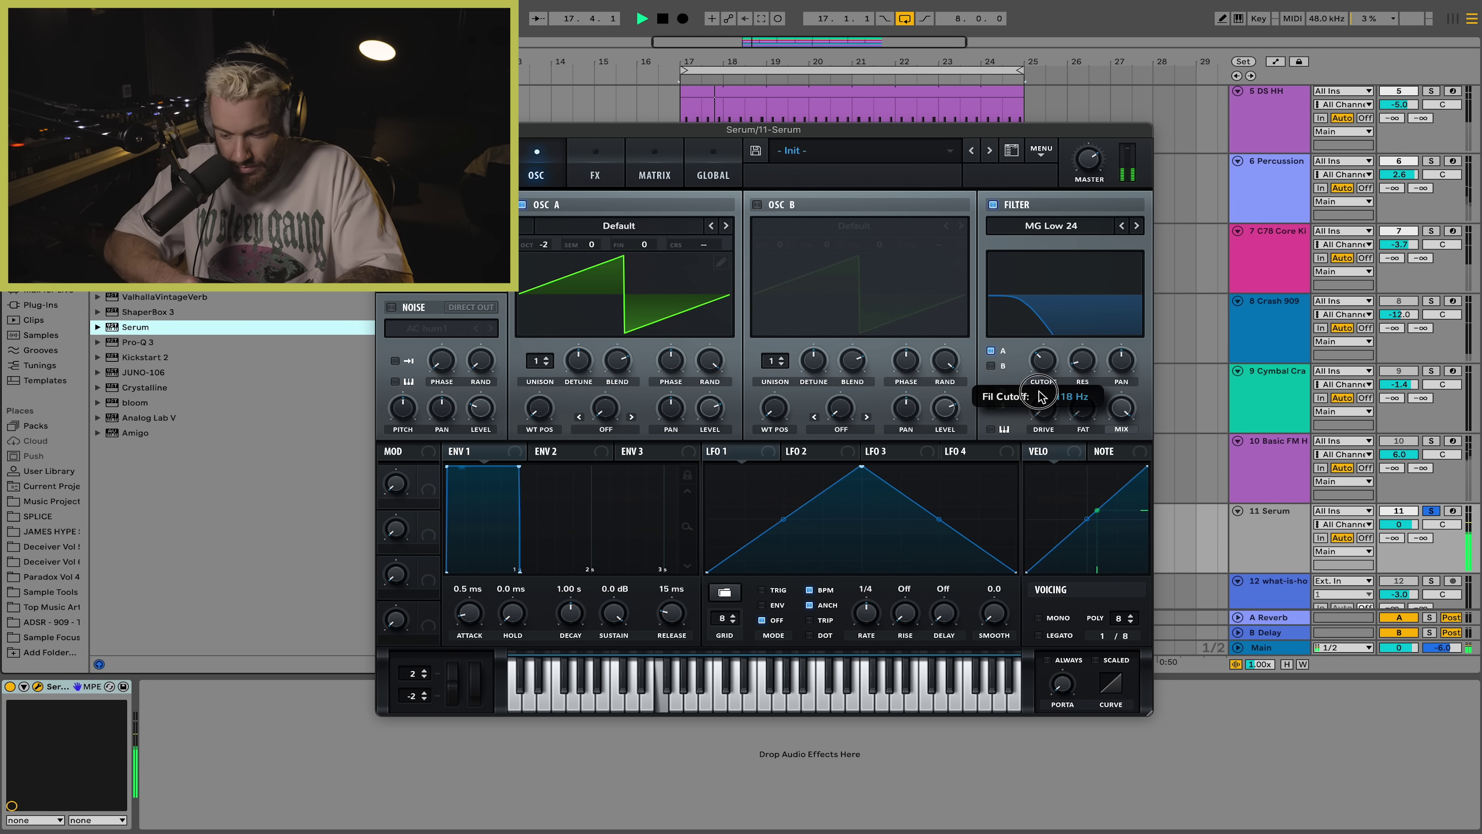
left_click_drag(1042, 397, 1042, 398)
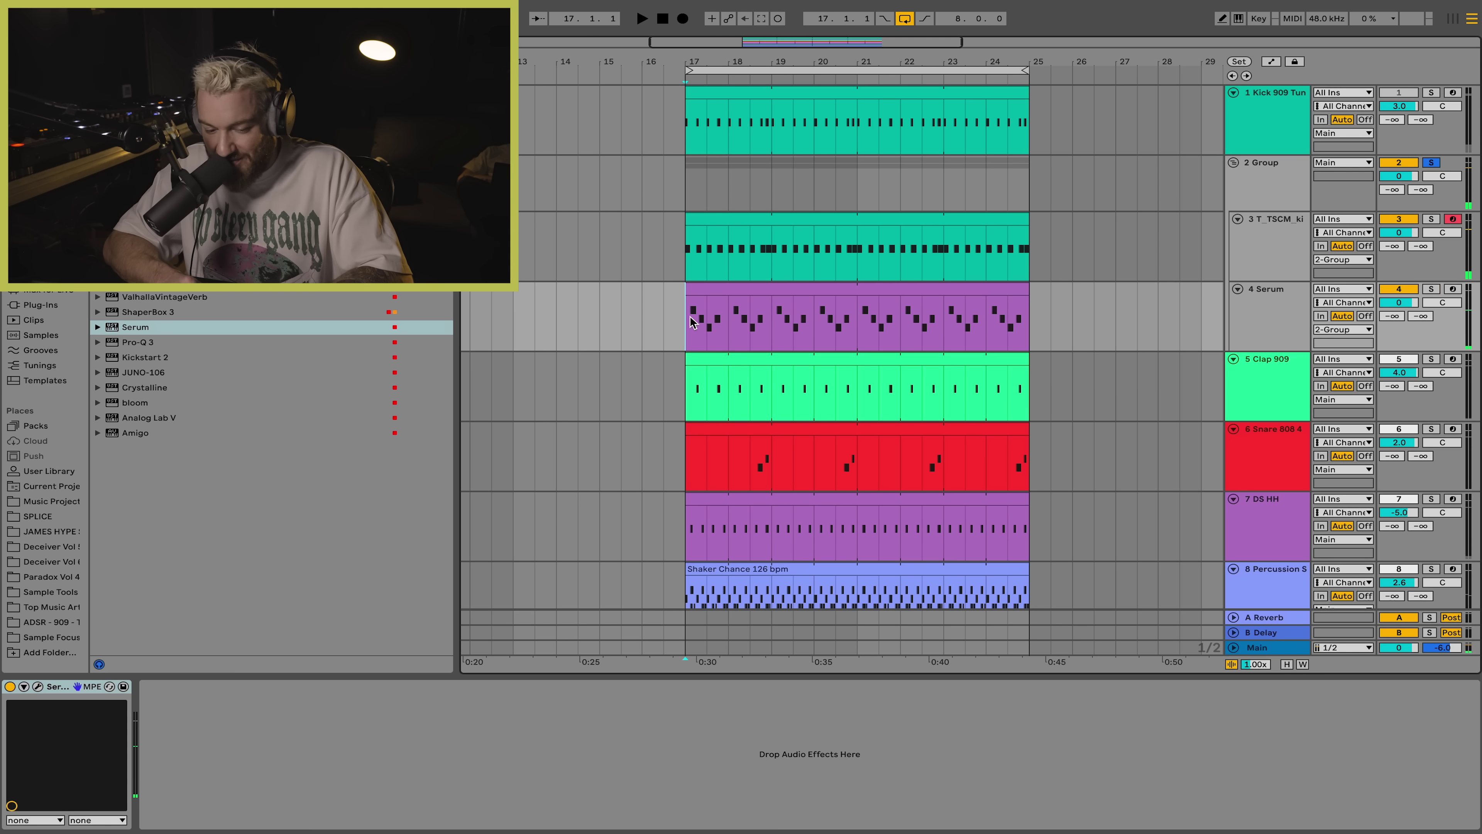
Step: Add ShaperBox 3 to the Serum track and reshape its sidechain volume curve so the level rises late and steeply
left_click_drag(143, 312, 701, 319)
left_click(791, 480)
key("space")
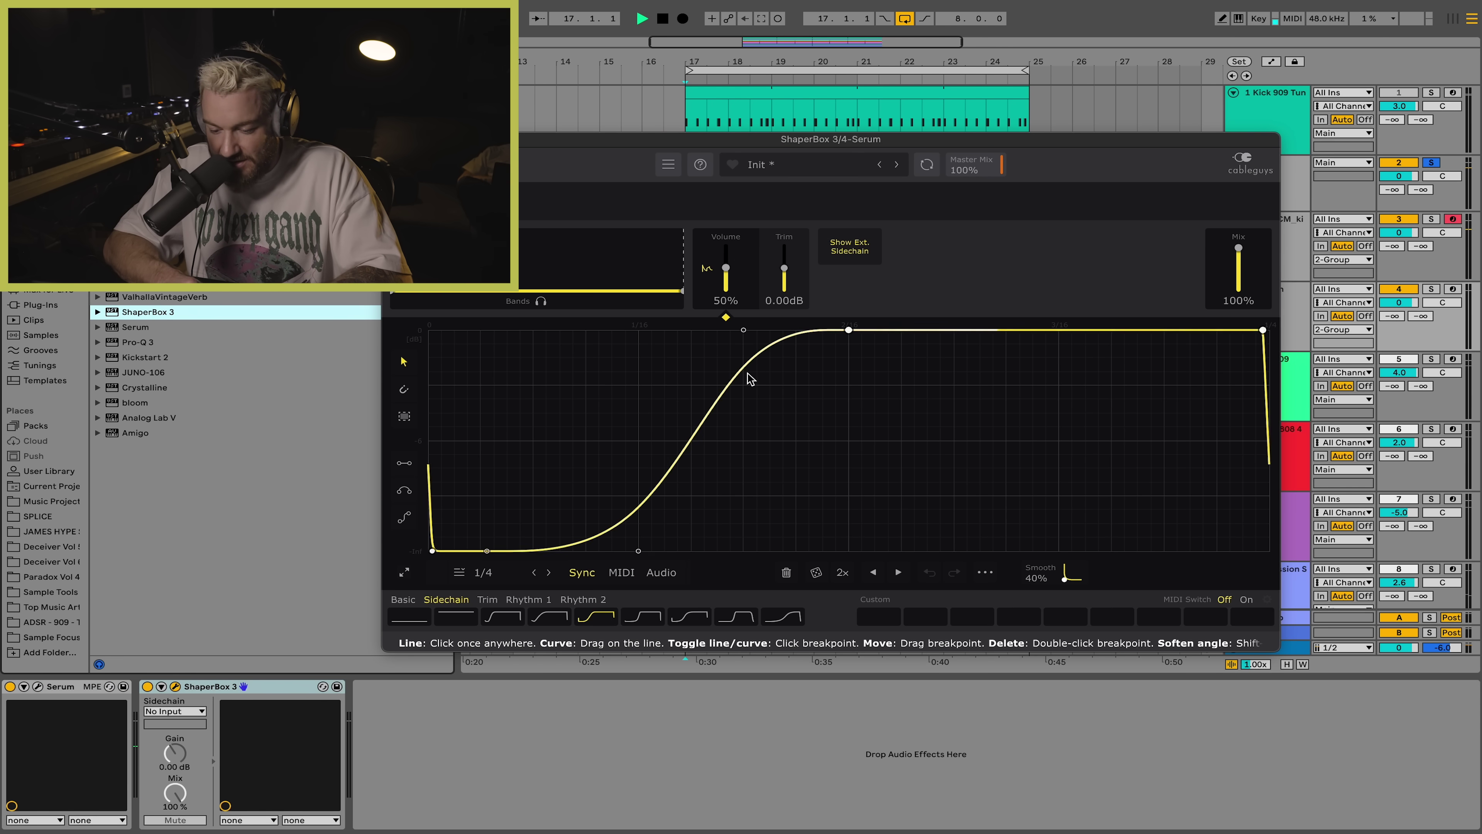
left_click_drag(750, 378, 788, 560)
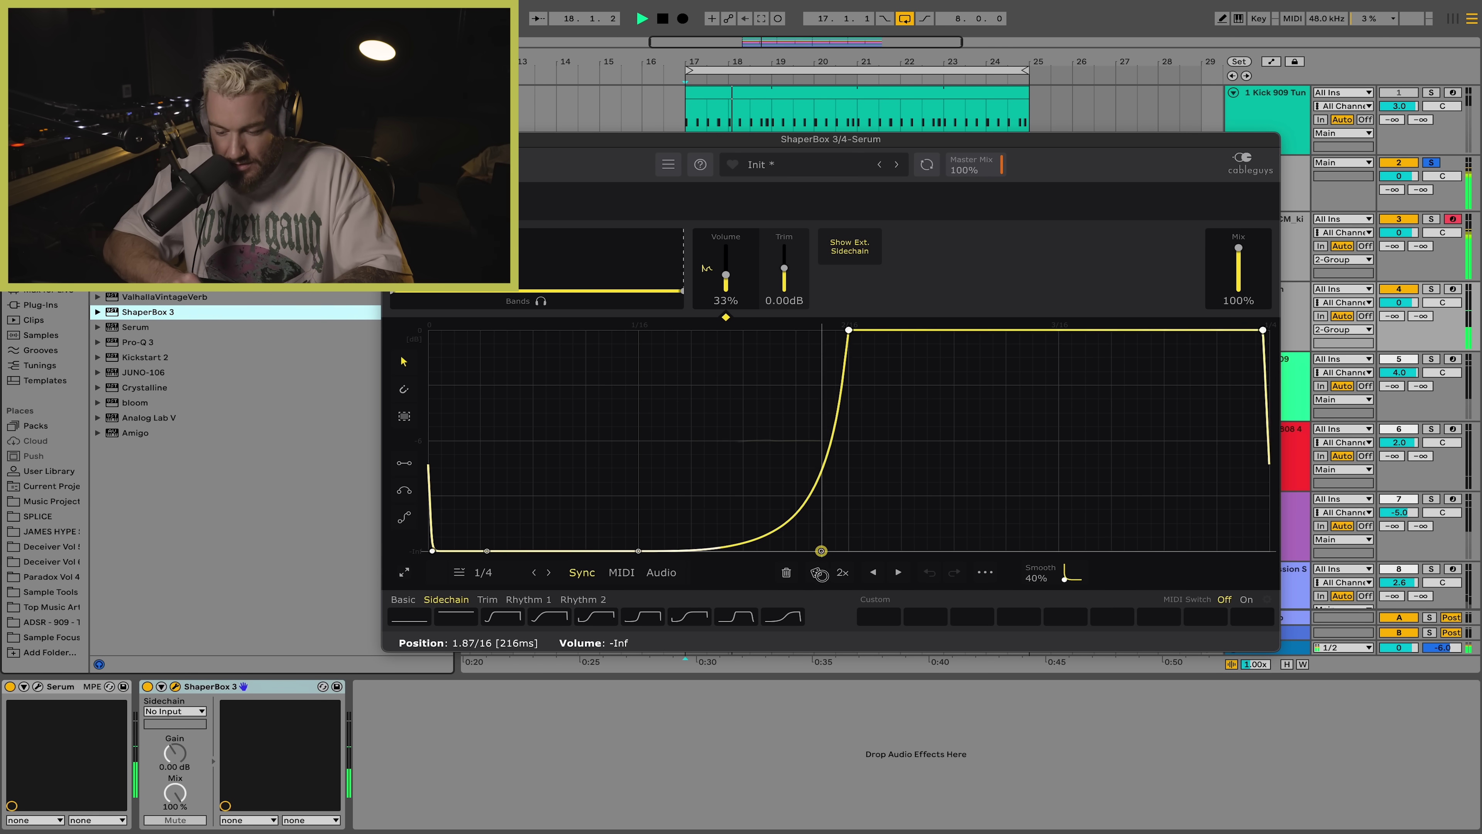
left_click(176, 687)
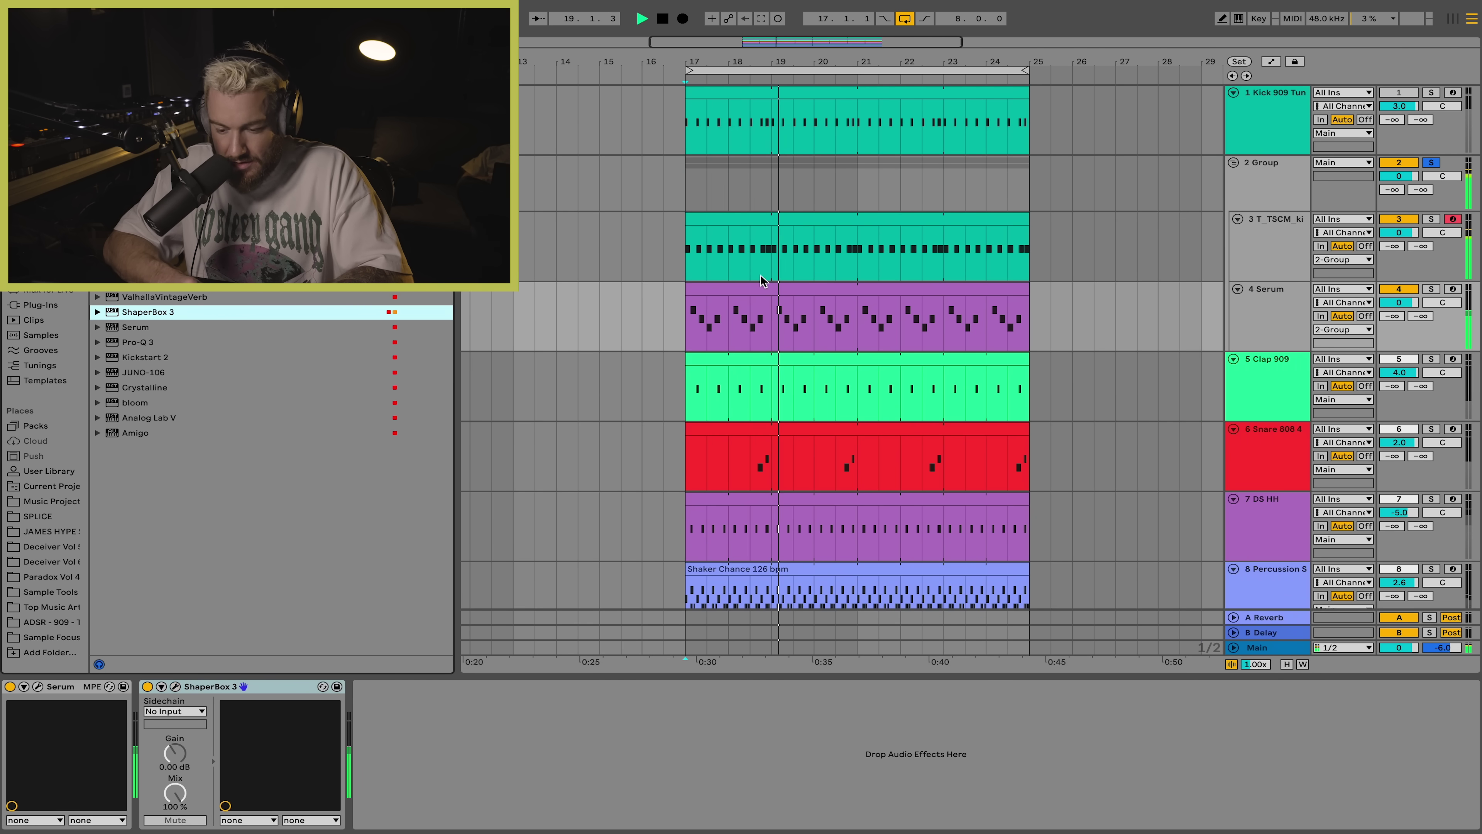
Step: Play the arrangement from bar 17 to hear the new kick and Serum bass with the other drums
left_click(692, 199)
scroll(1005, 304, "down", 5)
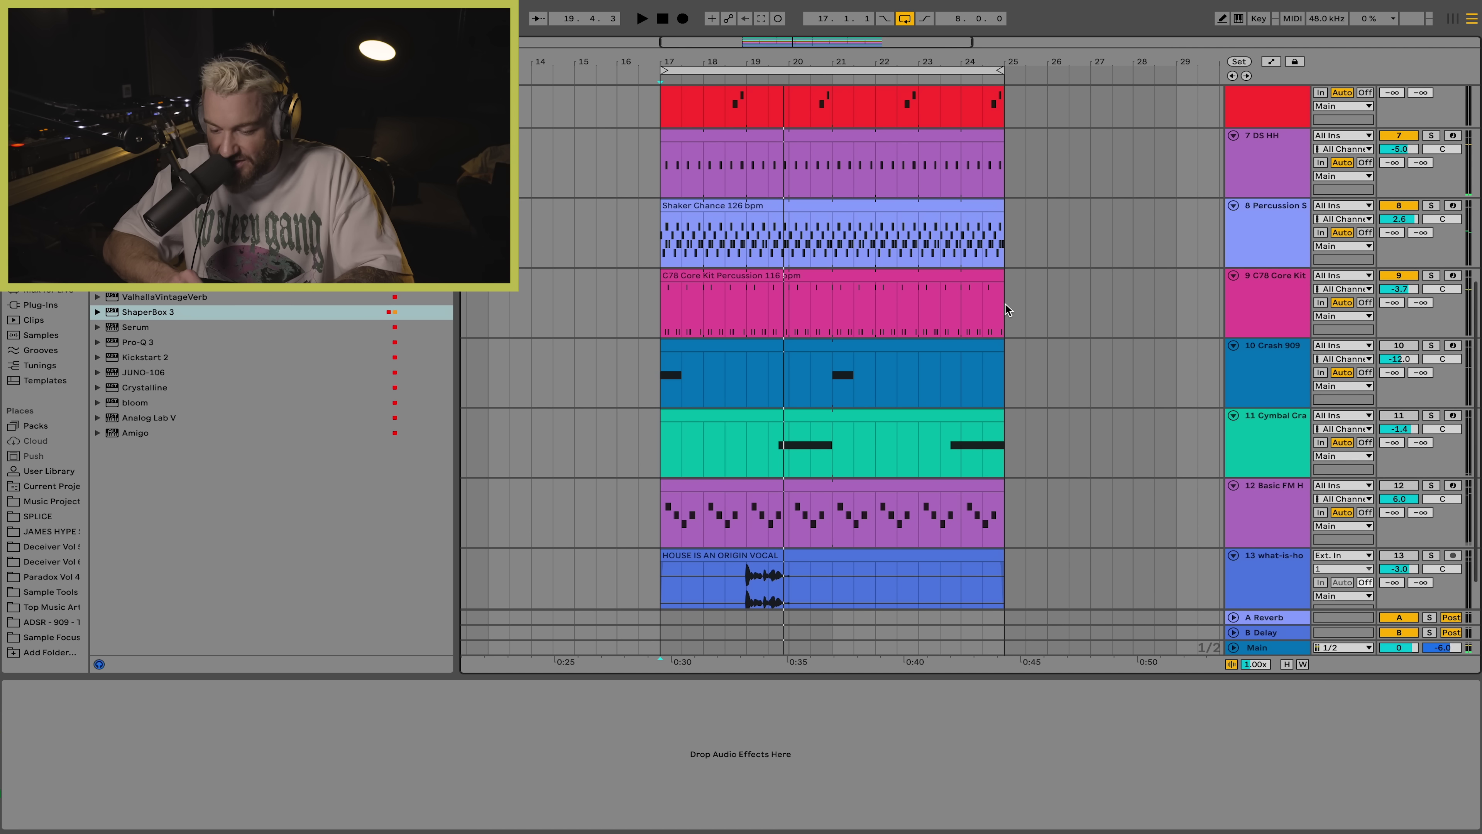
scroll(1008, 302, "up", 5)
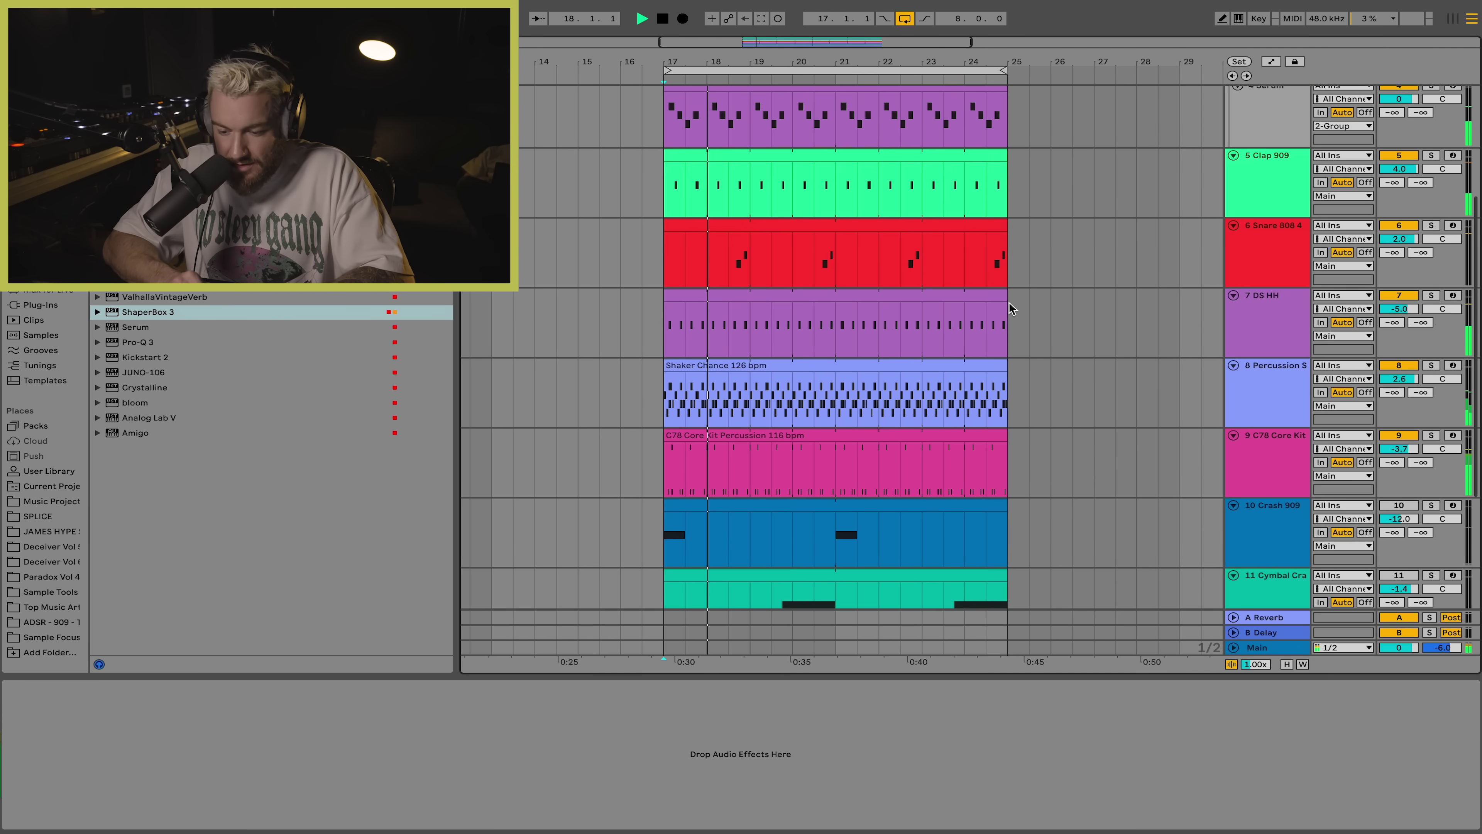
Step: Lower the Pro-R reverb mix on the Clap 909 track to about 9%
scroll(807, 264, "up", 3)
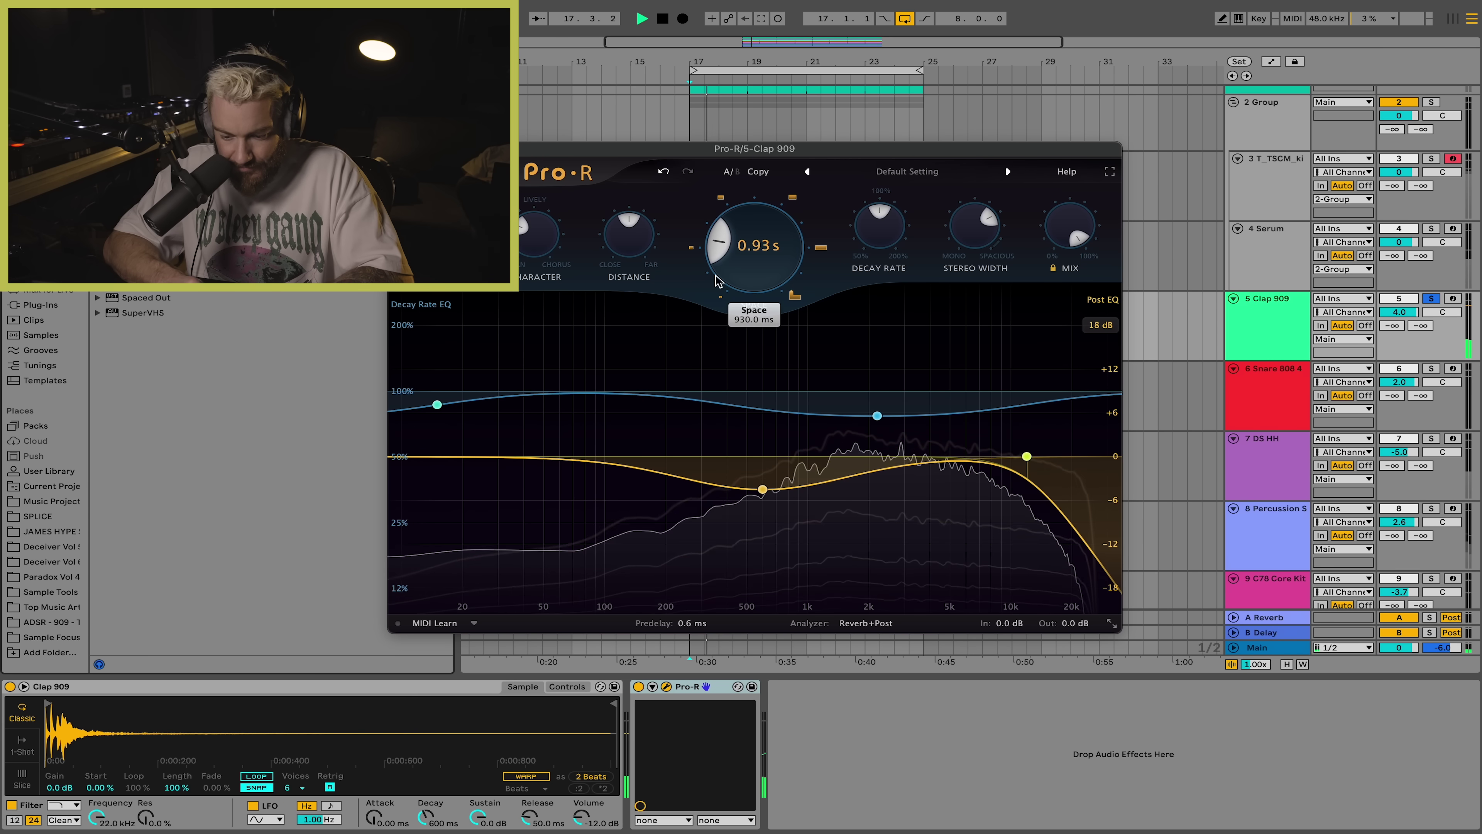
left_click_drag(1076, 234, 1066, 371)
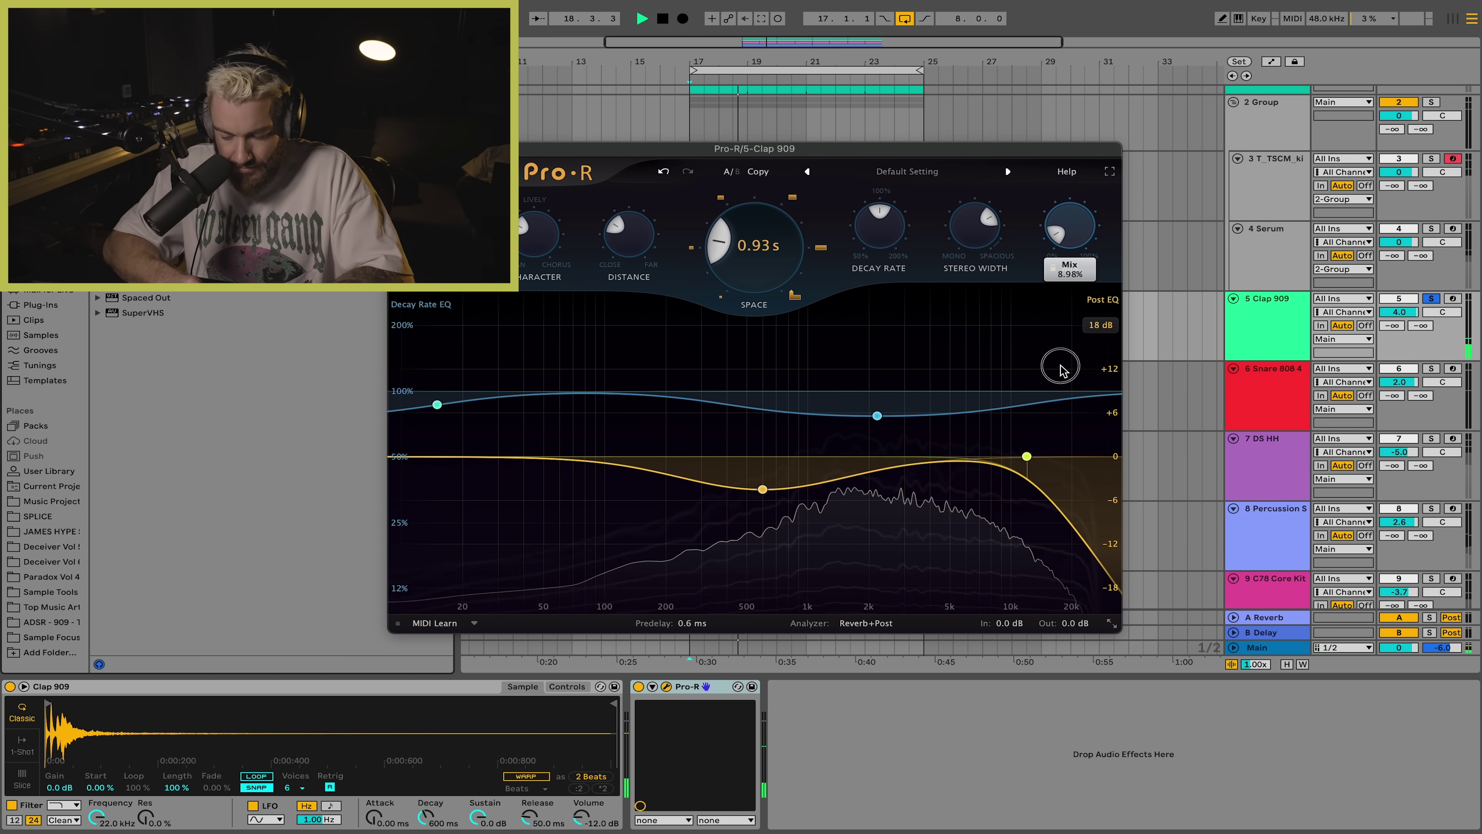
left_click(666, 686)
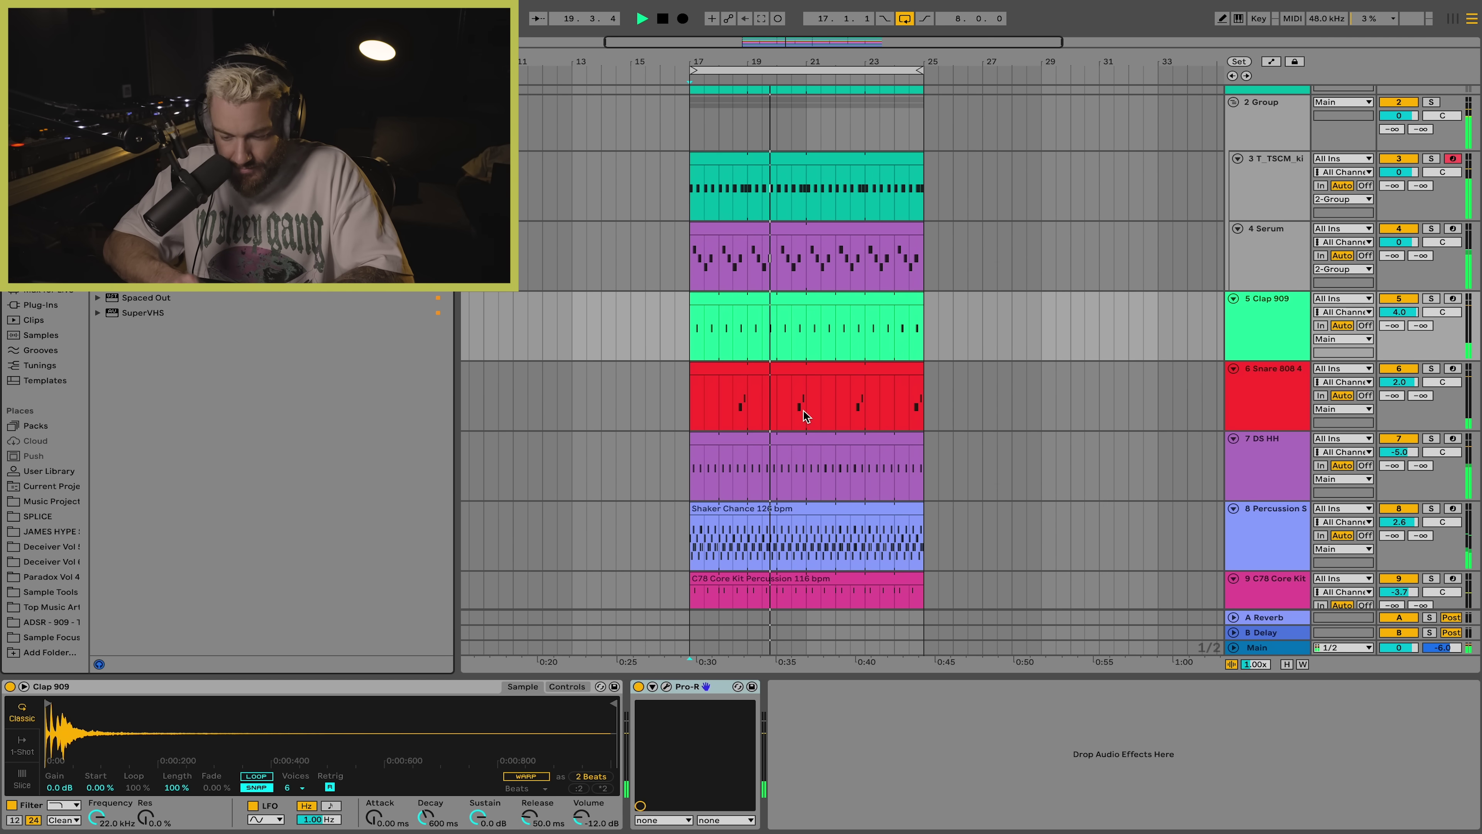
Step: Insert a MIDI track below DS HH and load the hat sample T_TSCM_hat_oneshot_feelme.wav onto it
scroll(803, 409, "down", 3)
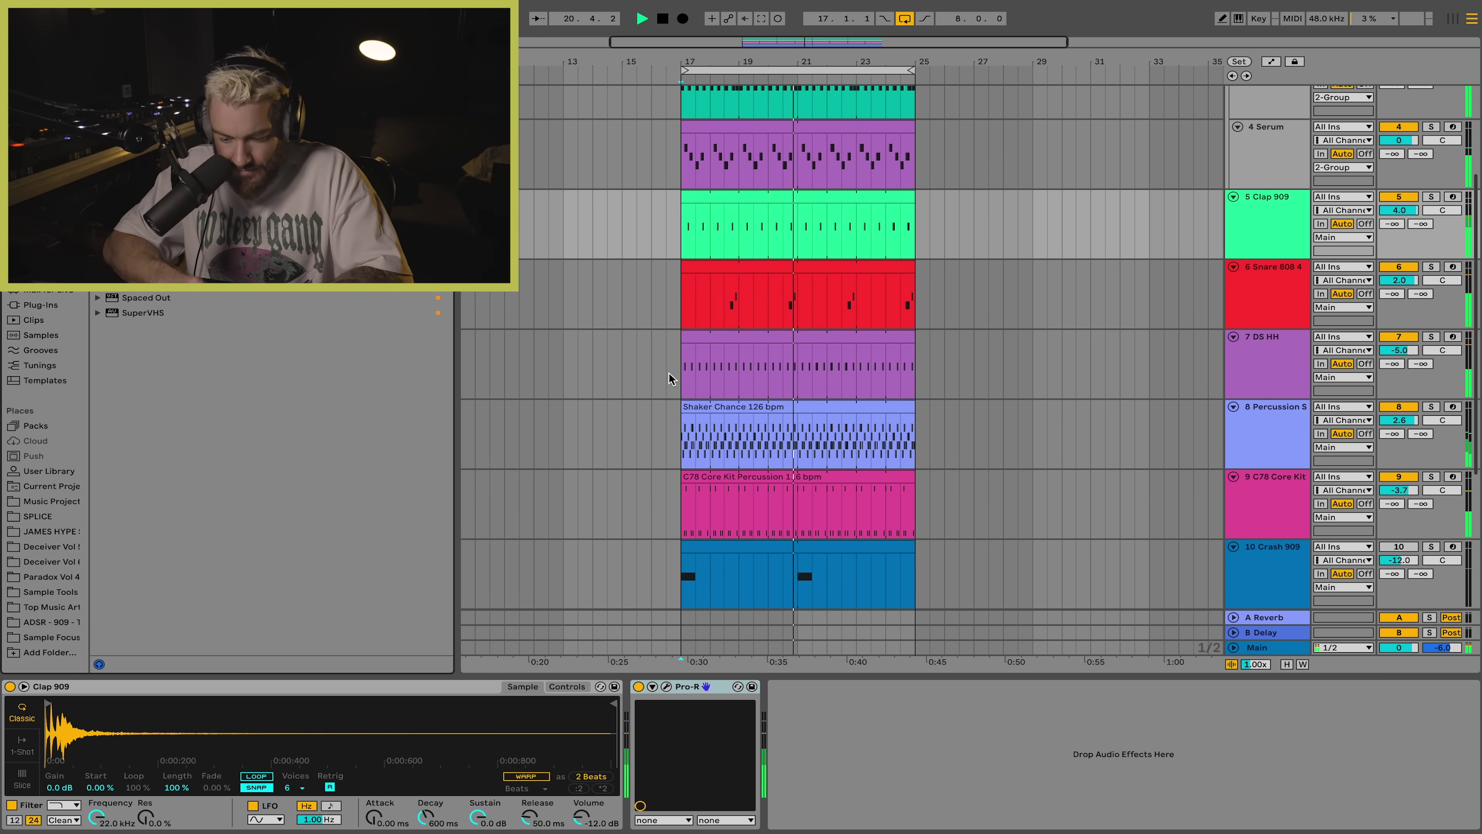
left_click(683, 376)
key("space")
left_click(1278, 379)
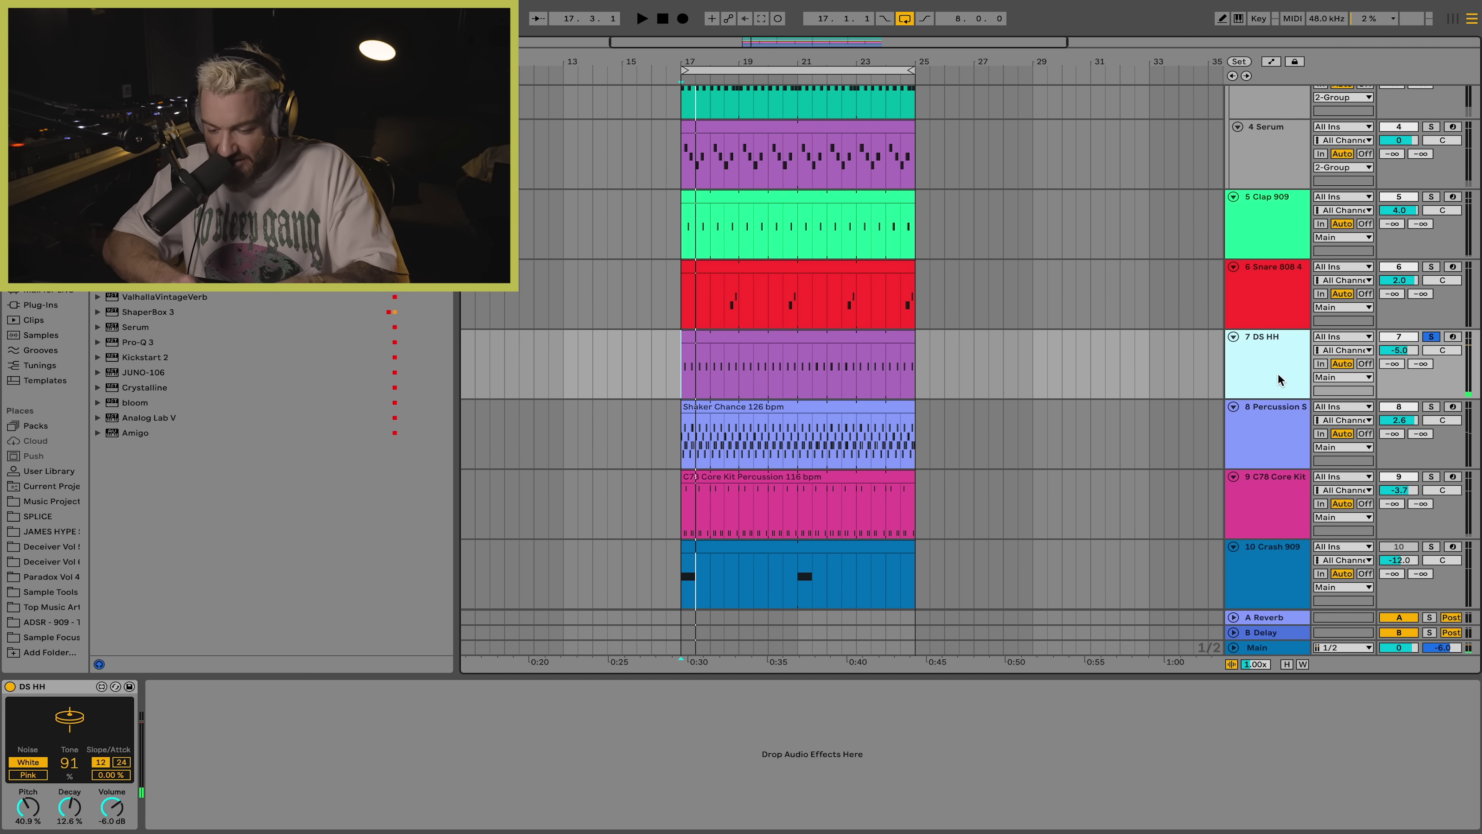
key("ctrl+shift+t")
left_click(26, 562)
left_click(184, 415)
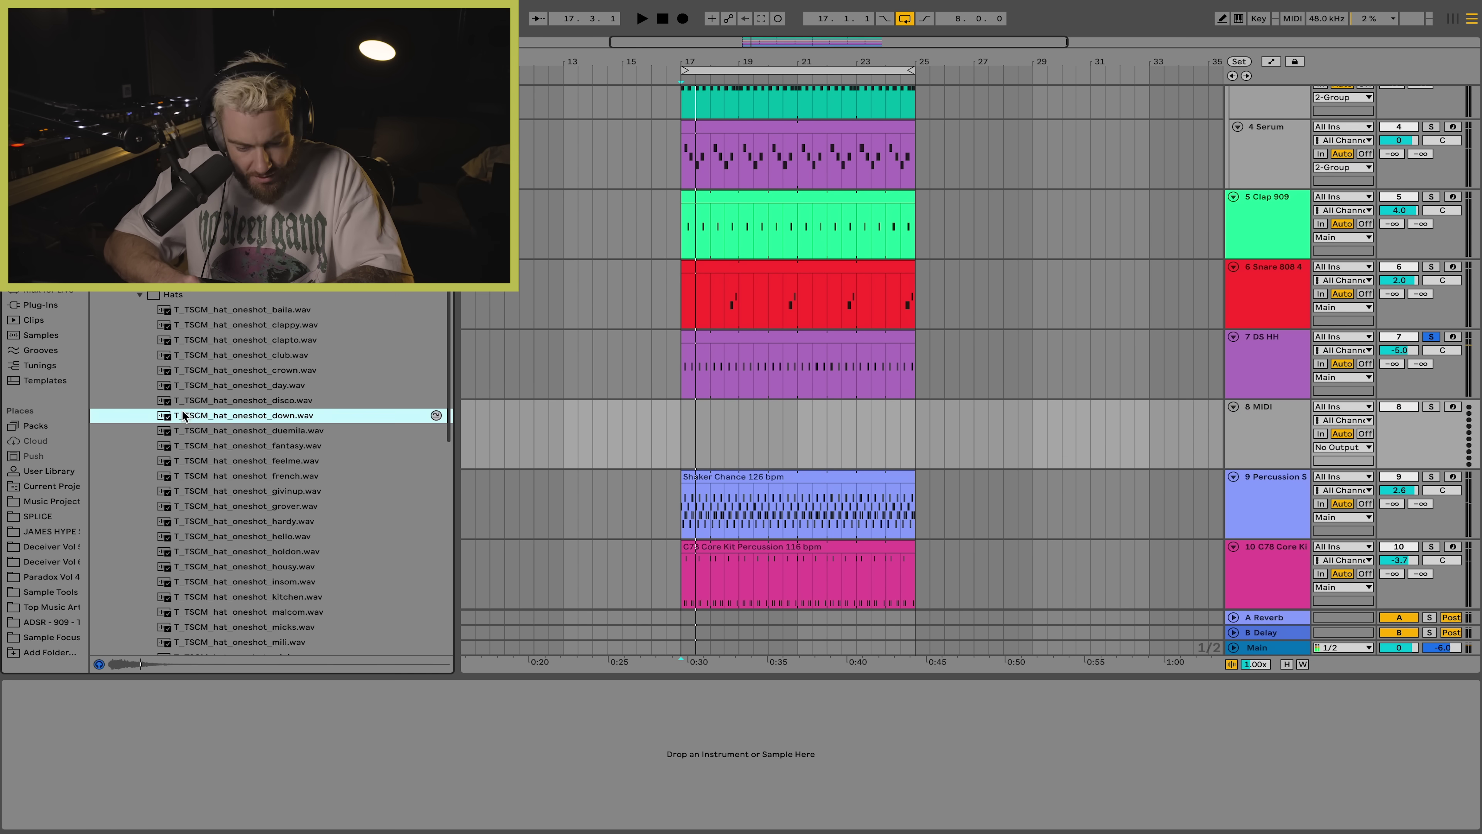
left_click(164, 460)
Step: Lengthen the new hat clip's note to the end of its one-beat loop and lower the track volume to -4 dB
left_click_drag(626, 789, 628, 786)
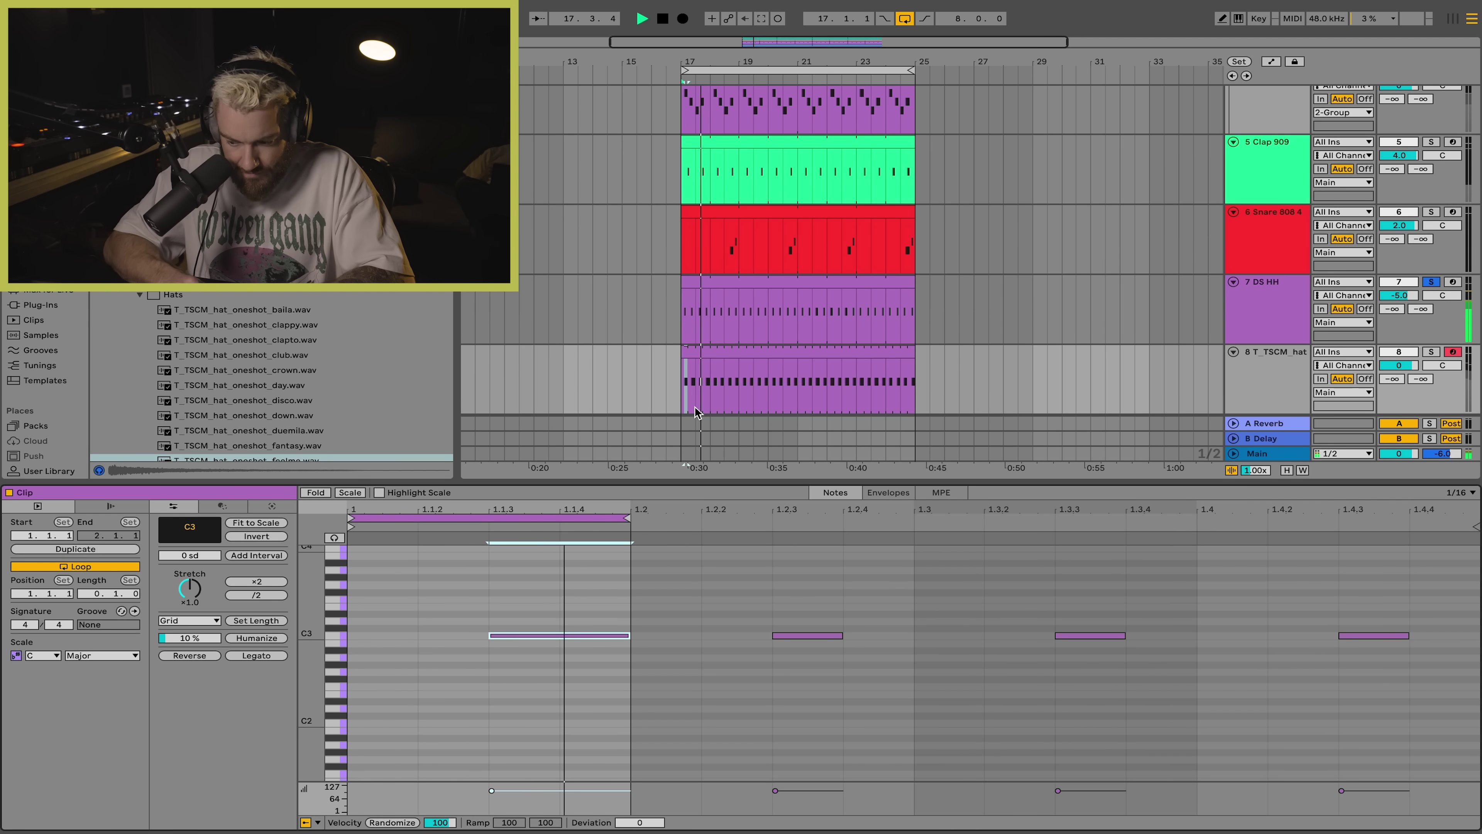
left_click(696, 411)
left_click(1431, 352)
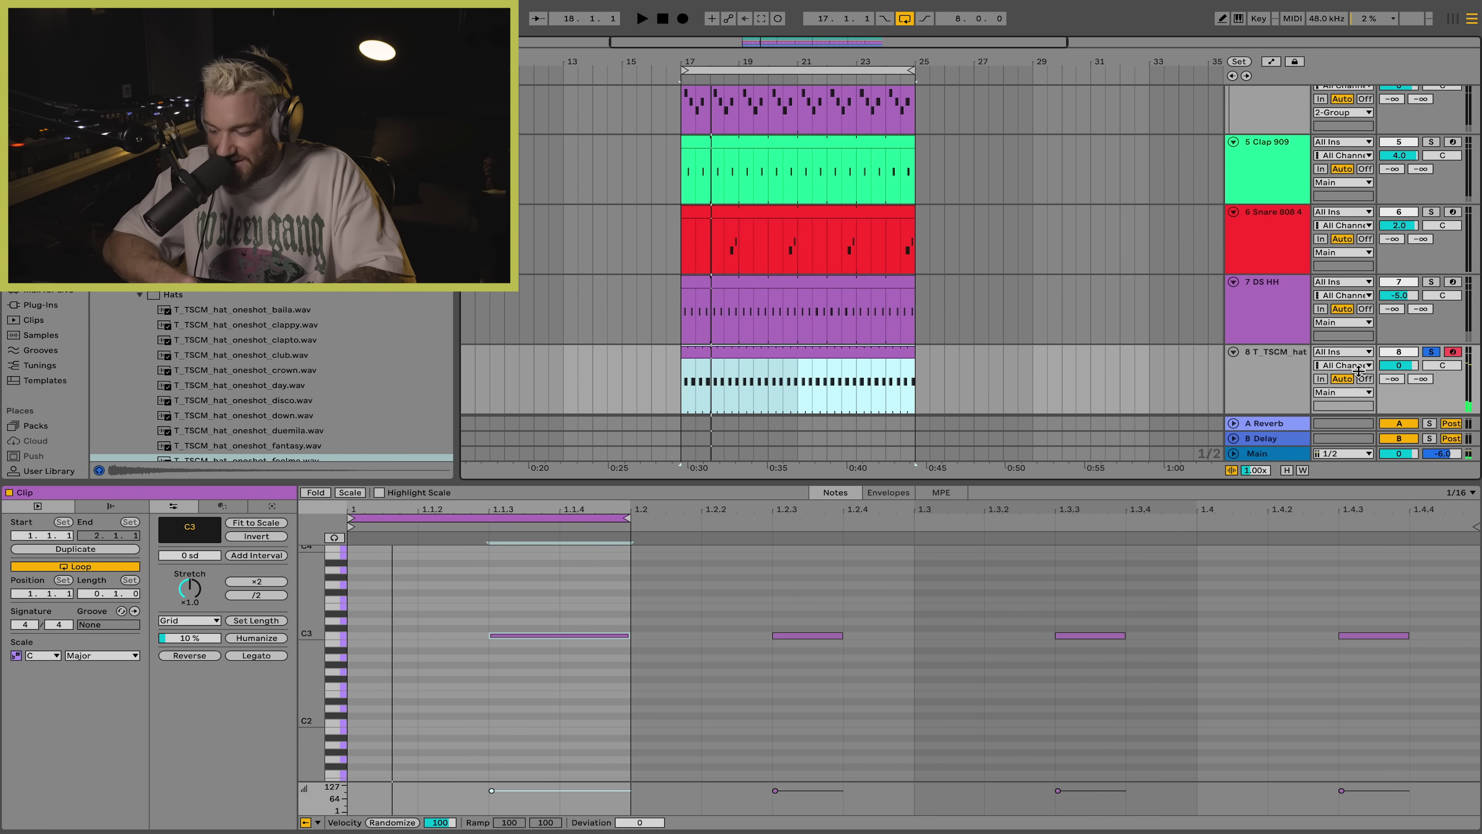
key("space")
left_click_drag(1401, 369, 1401, 385)
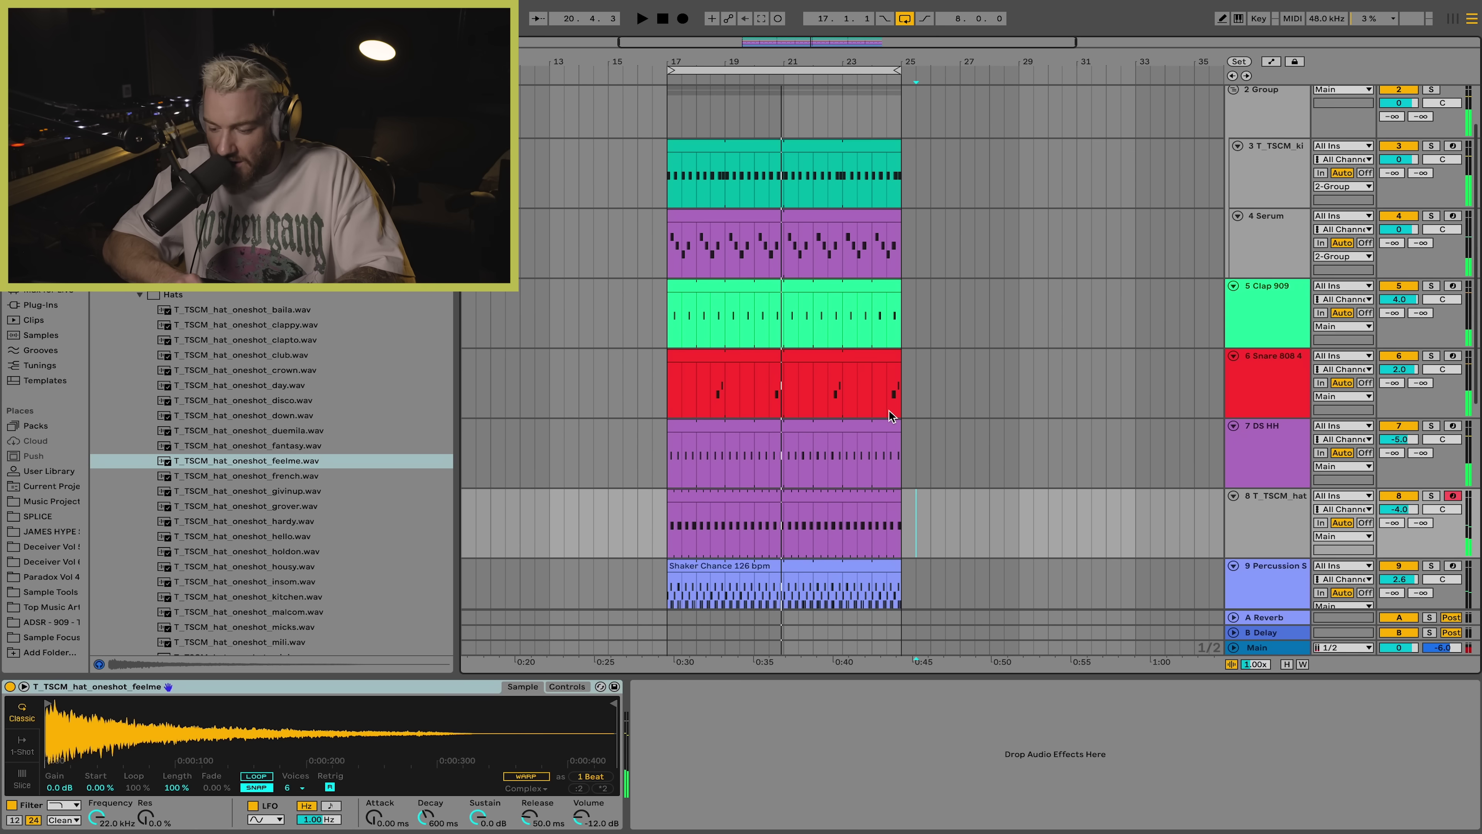
Step: Group the clap, snare, hat and percussion tracks under the name DRUMS and solo the group
left_click(1269, 246)
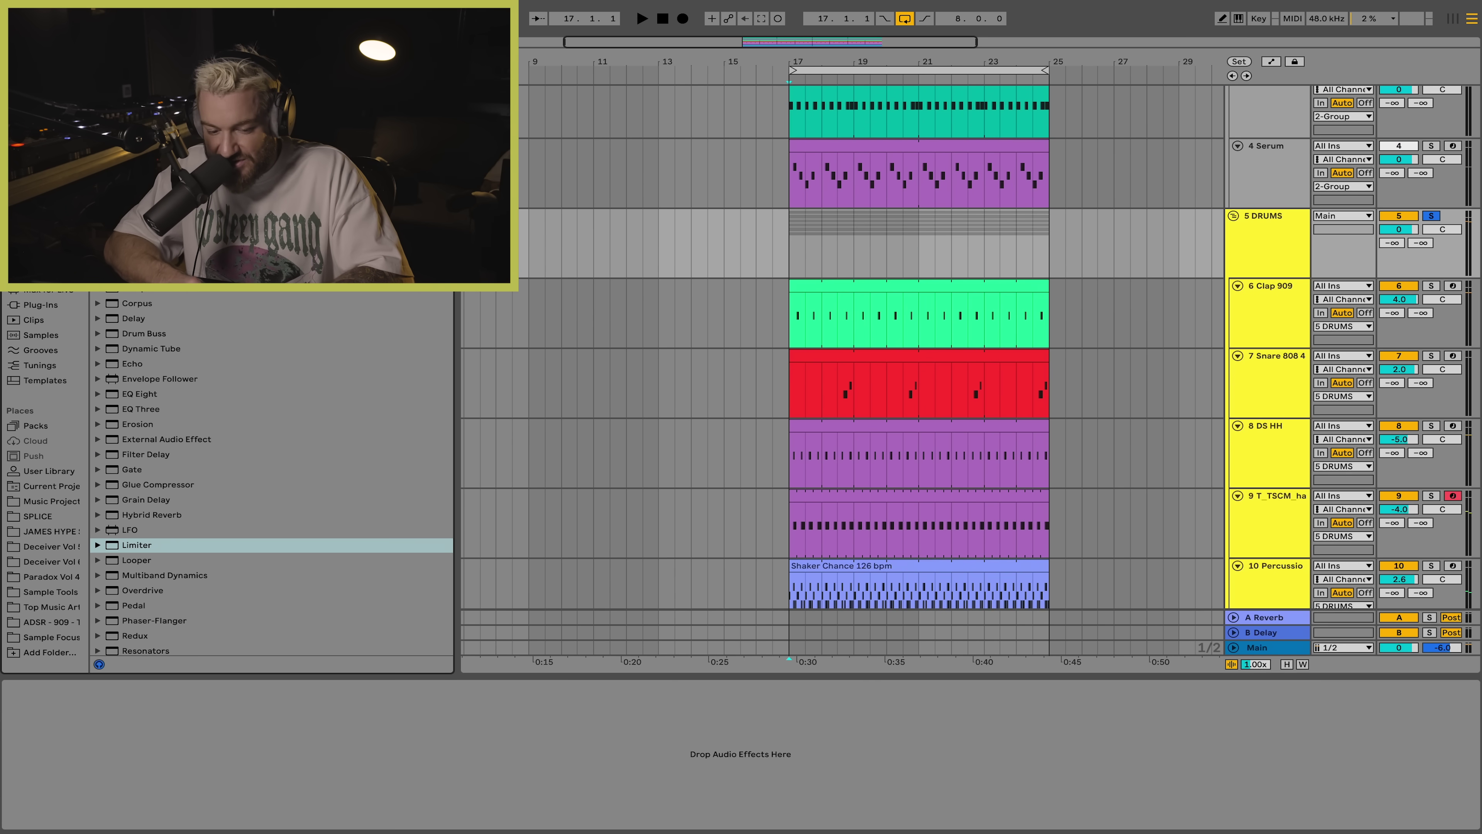
Step: Load the Drum Buss preset Bonzo on the Dials onto the DRUMS group and set its Dry/Wet to 10%
left_click(143, 332)
left_click_drag(175, 348, 765, 253)
left_click_drag(212, 818, 210, 821)
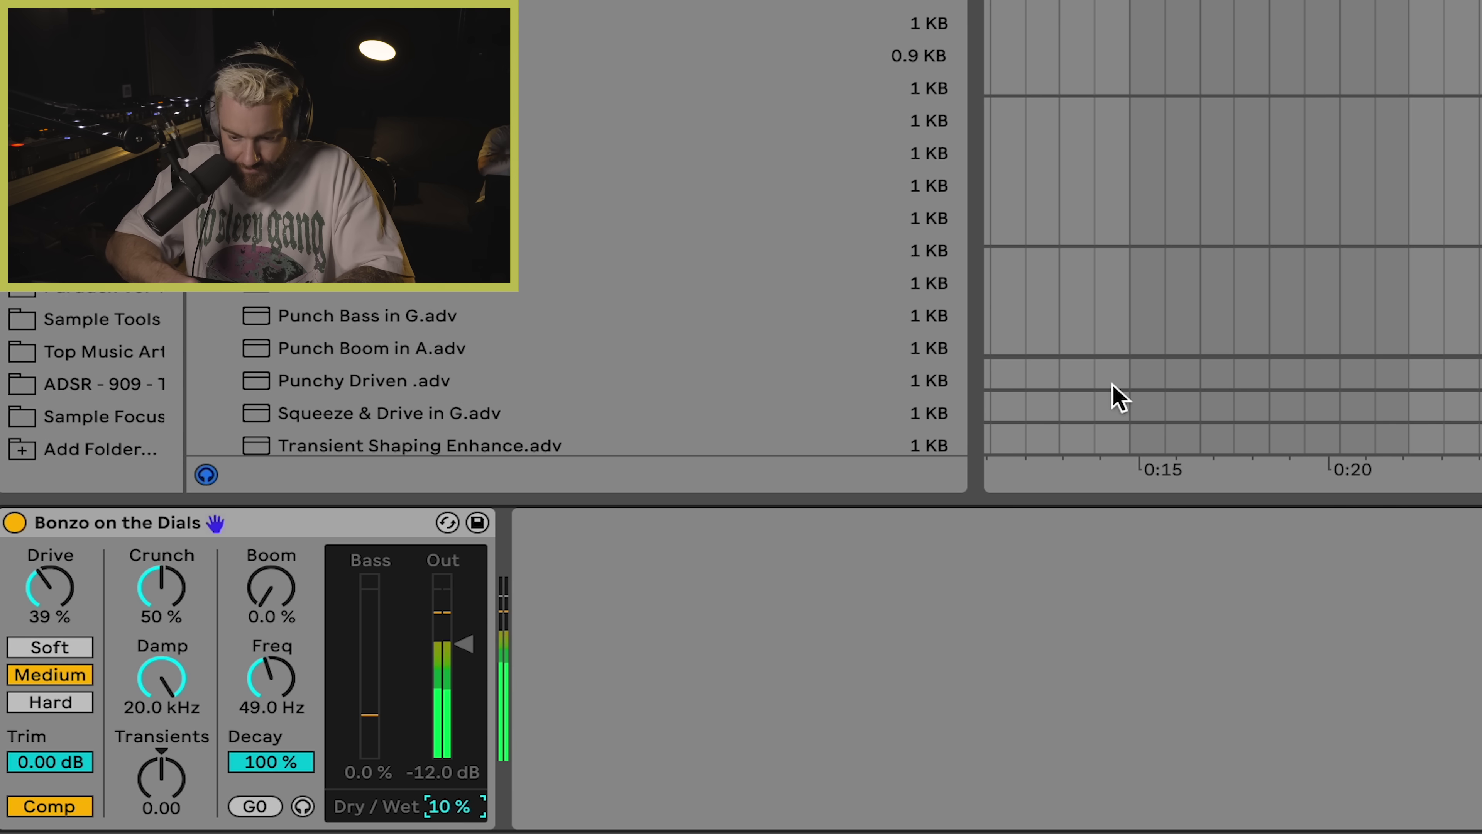
left_click(1233, 233)
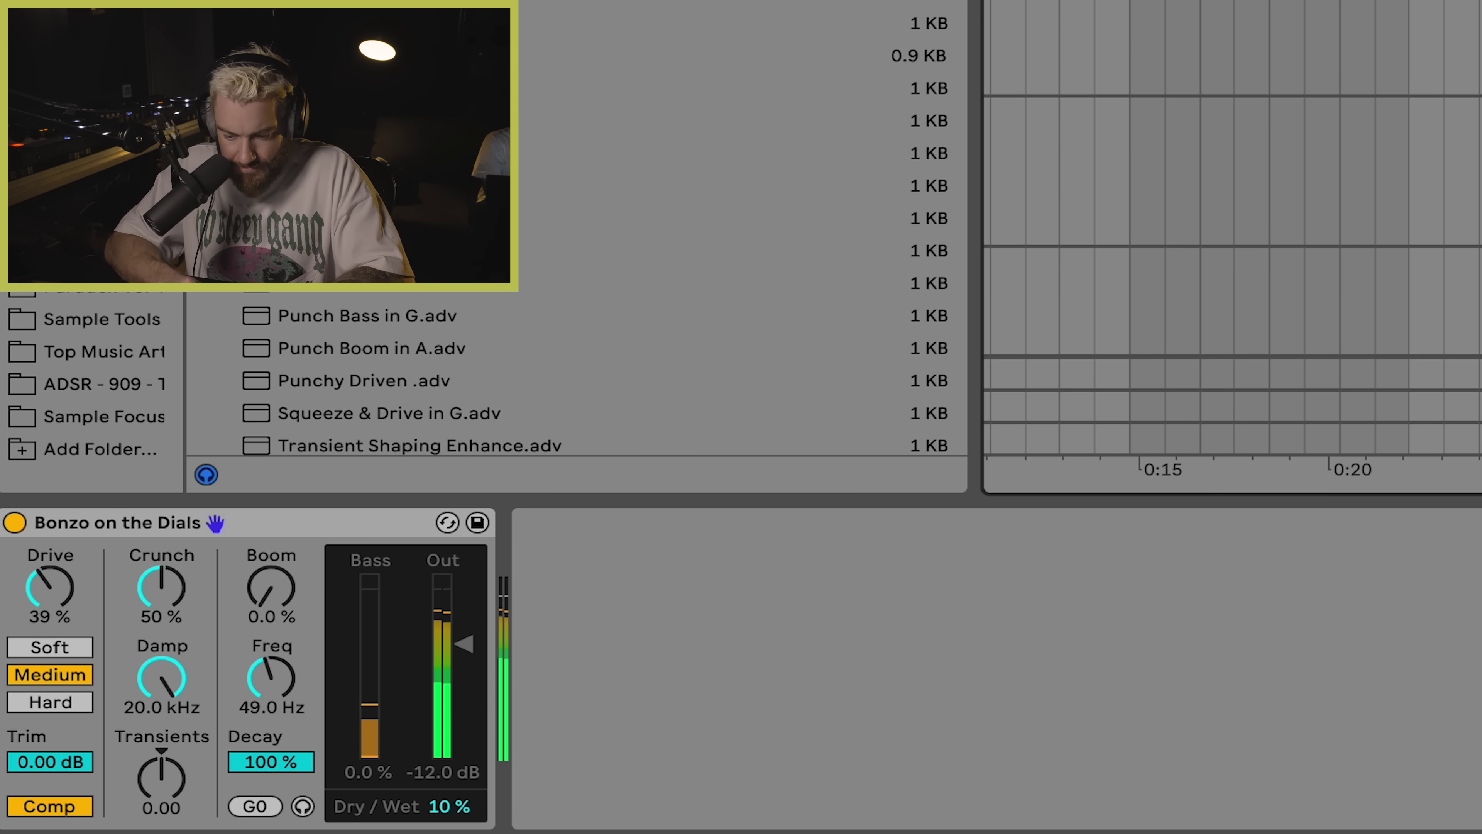
key("x")
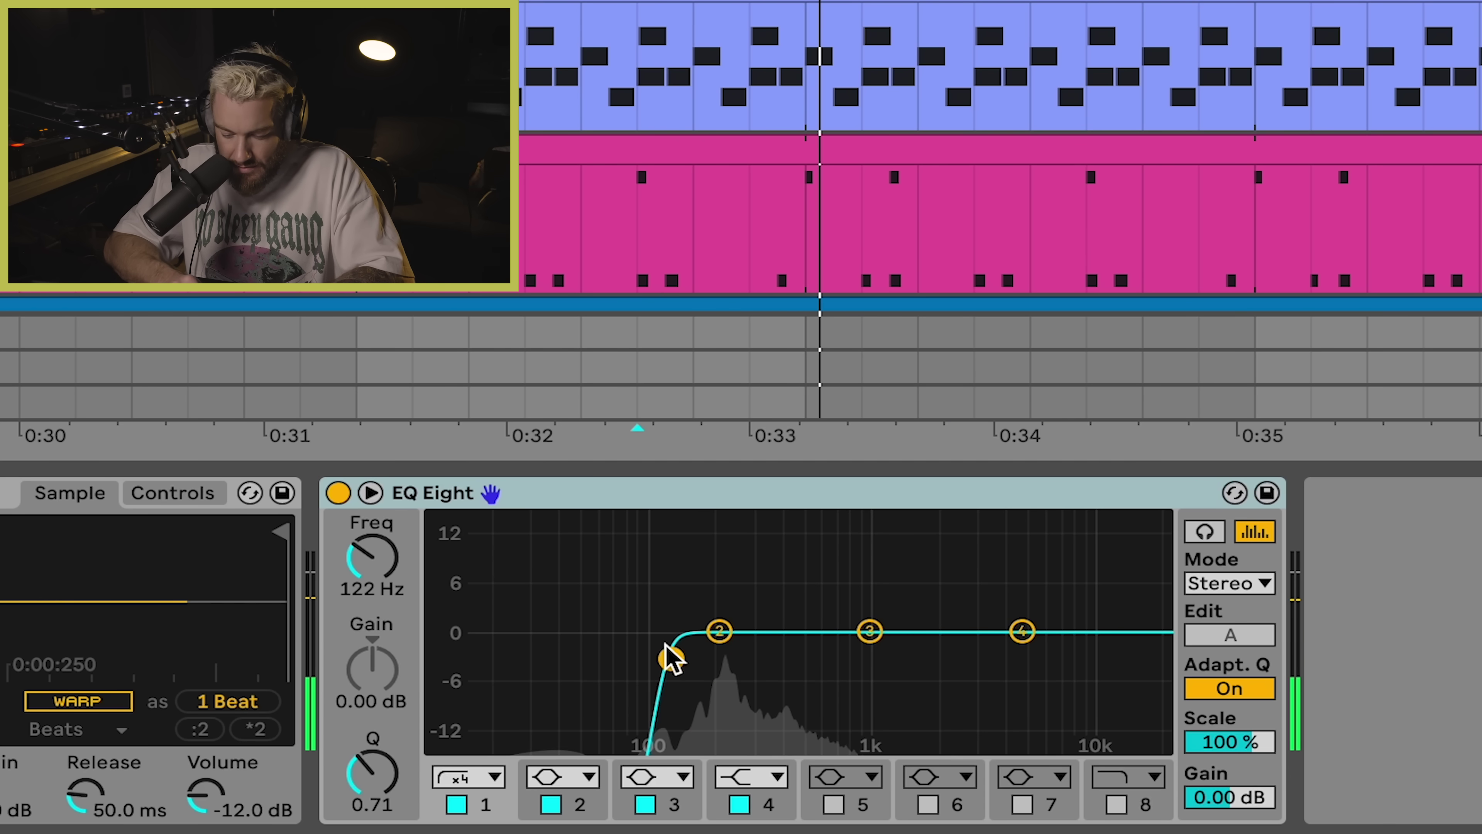
Step: Adjust the low-cut filter in the percussion track's EQ Eight and delete the Kick 909 track
left_click_drag(784, 755, 786, 769)
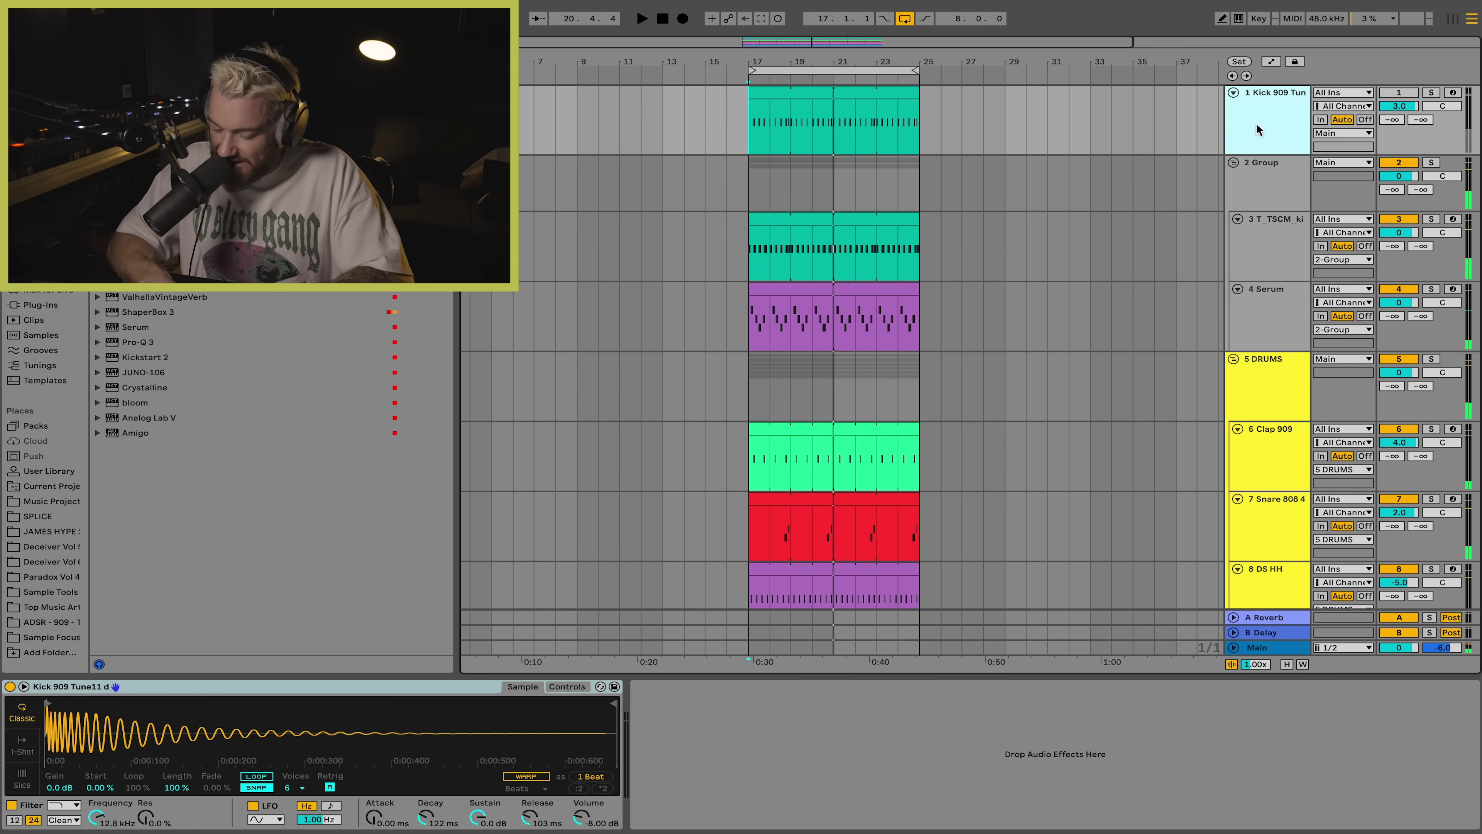
left_click(1257, 122)
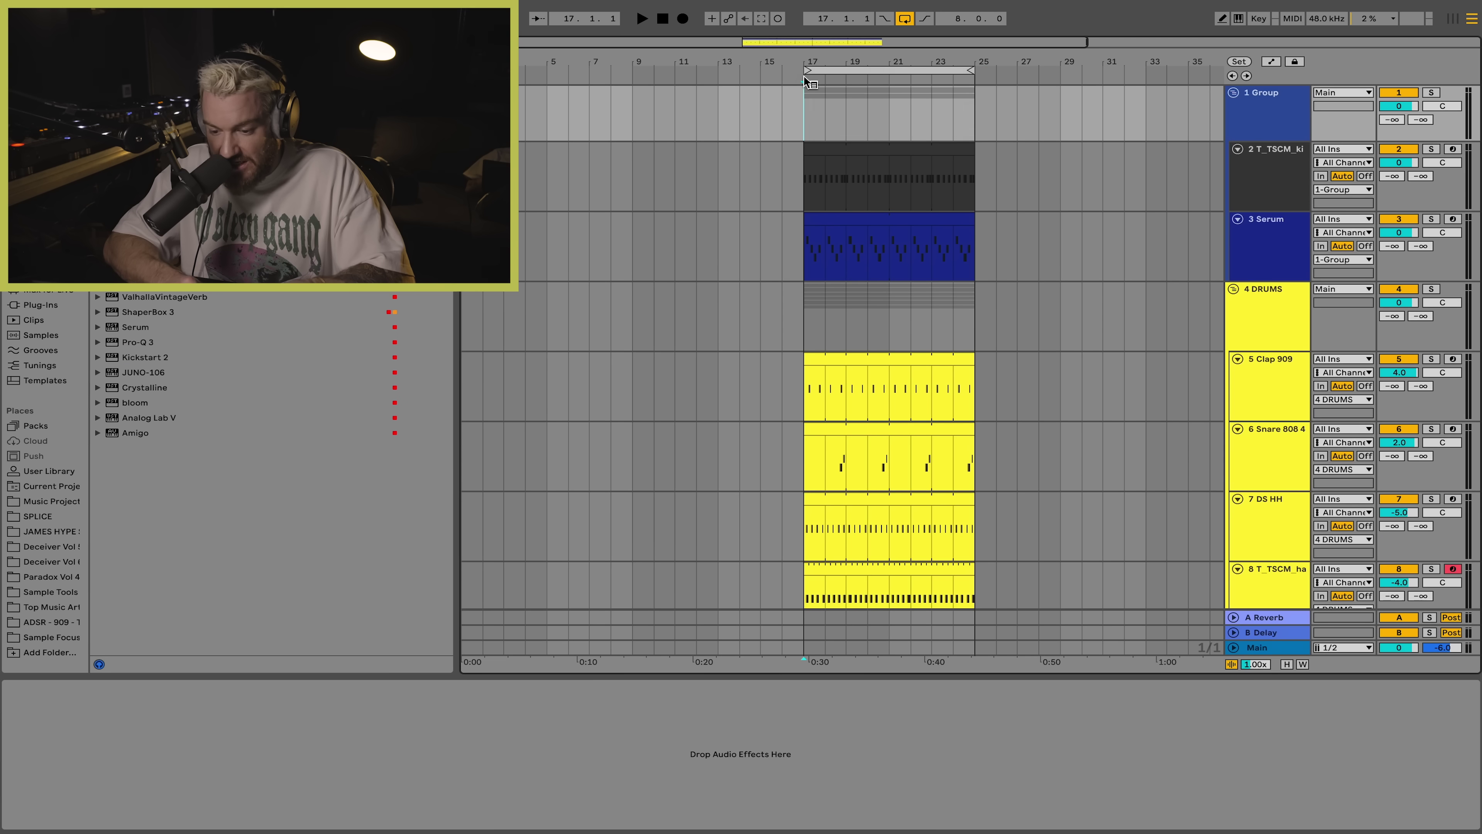
Step: Add two arrangement locators, naming the one at bar 17 DROP and the one at bar 9 BUILD
right_click(809, 81)
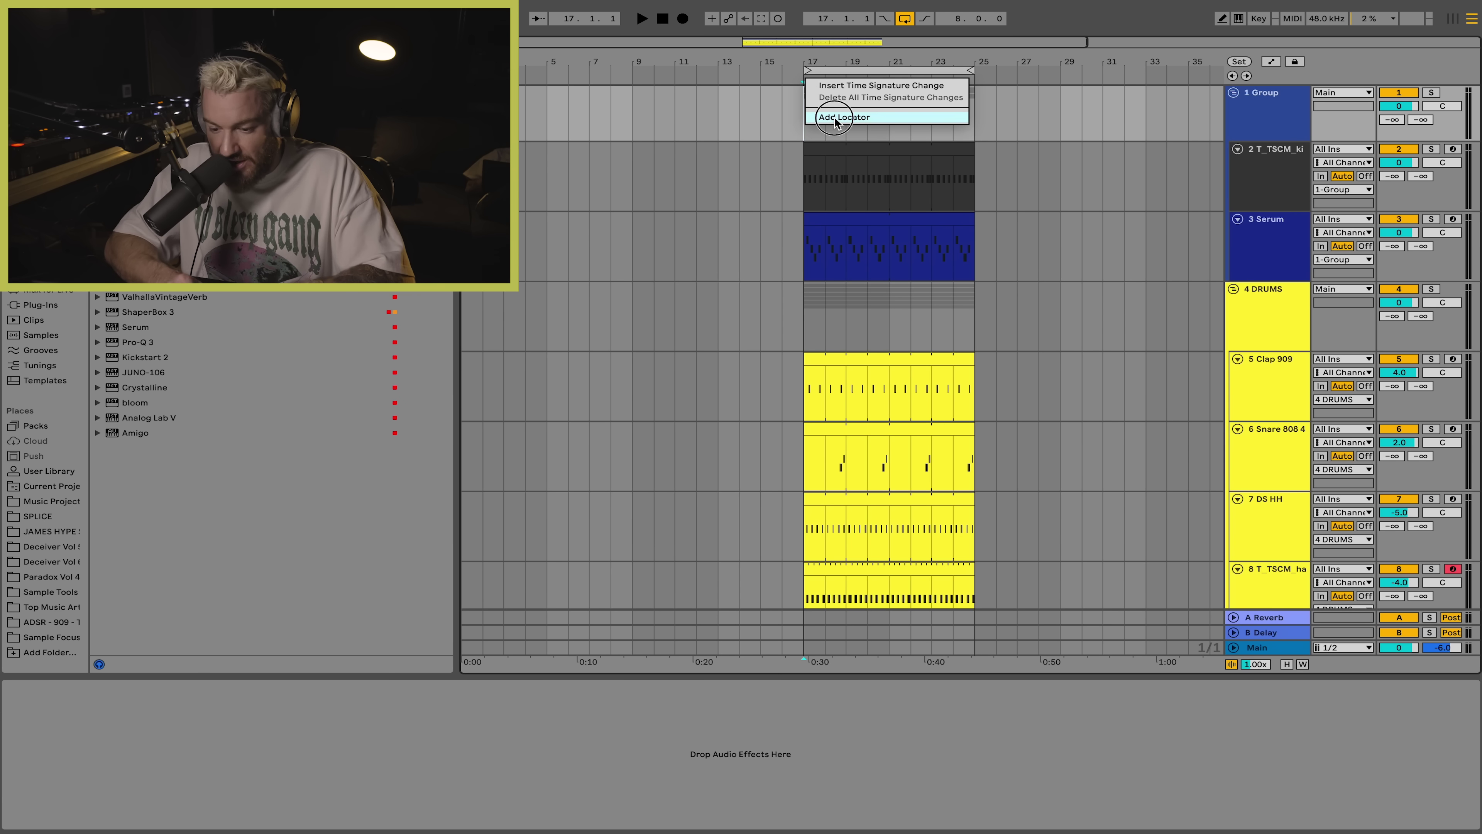
left_click(834, 117)
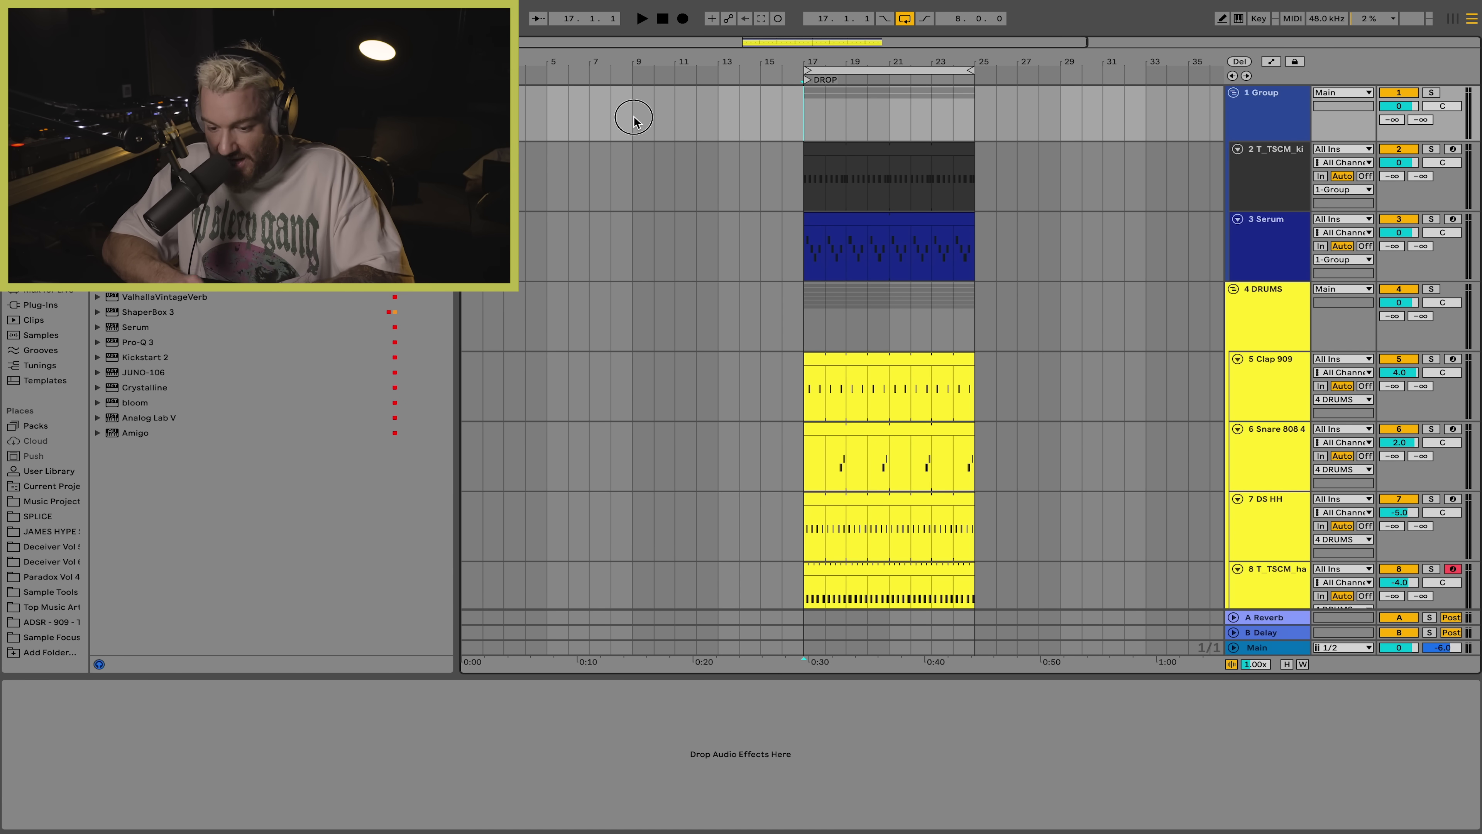
right_click(633, 81)
left_click(657, 117)
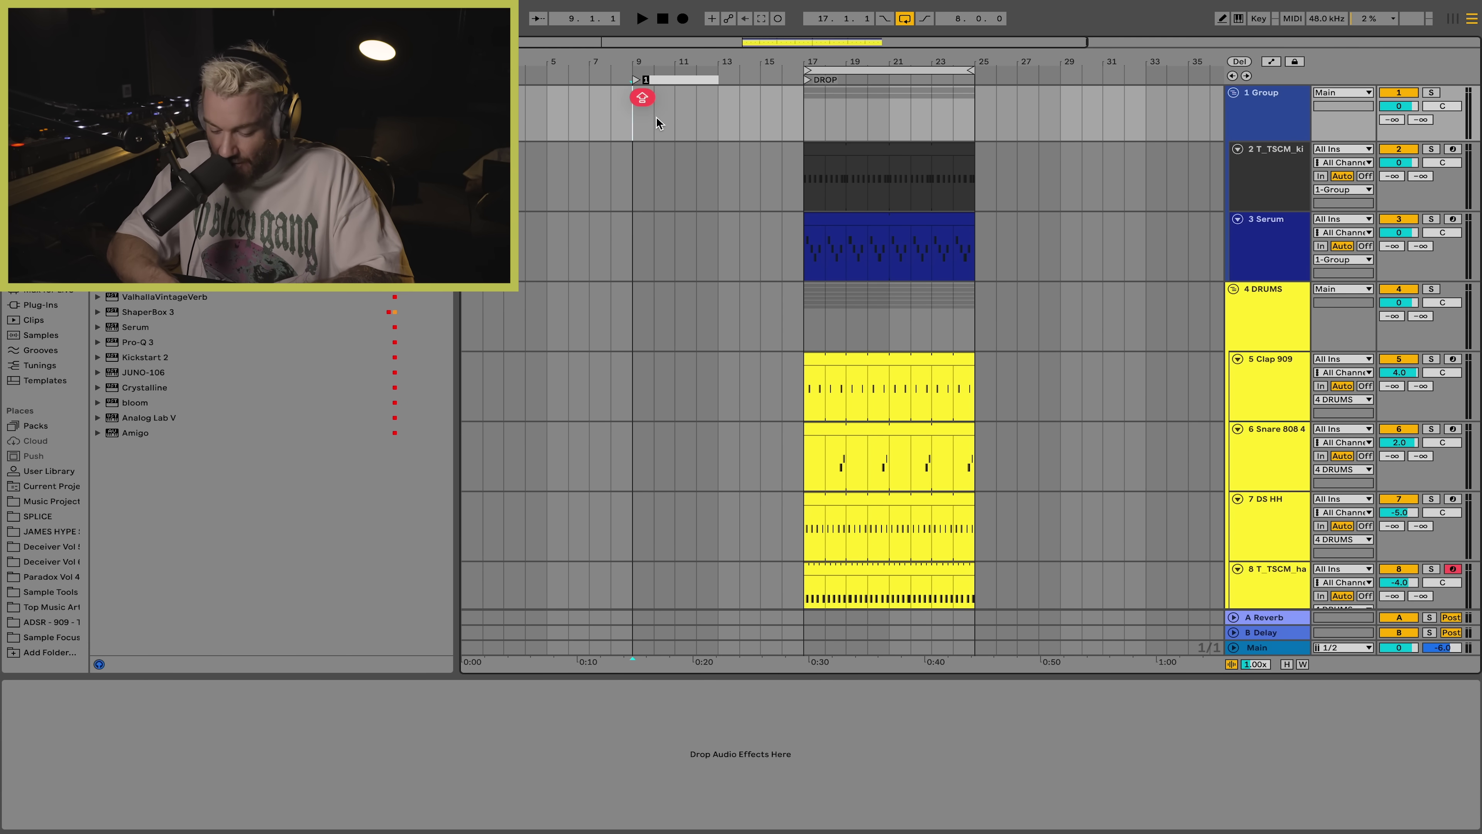
Step: Duplicate the drum clips into bars 9 to 17 and clear the Crash 909 clip from the build
scroll(810, 443, "down", 6)
left_click(809, 443)
left_click_drag(810, 442, 798, 479)
scroll(623, 441, "up", 1)
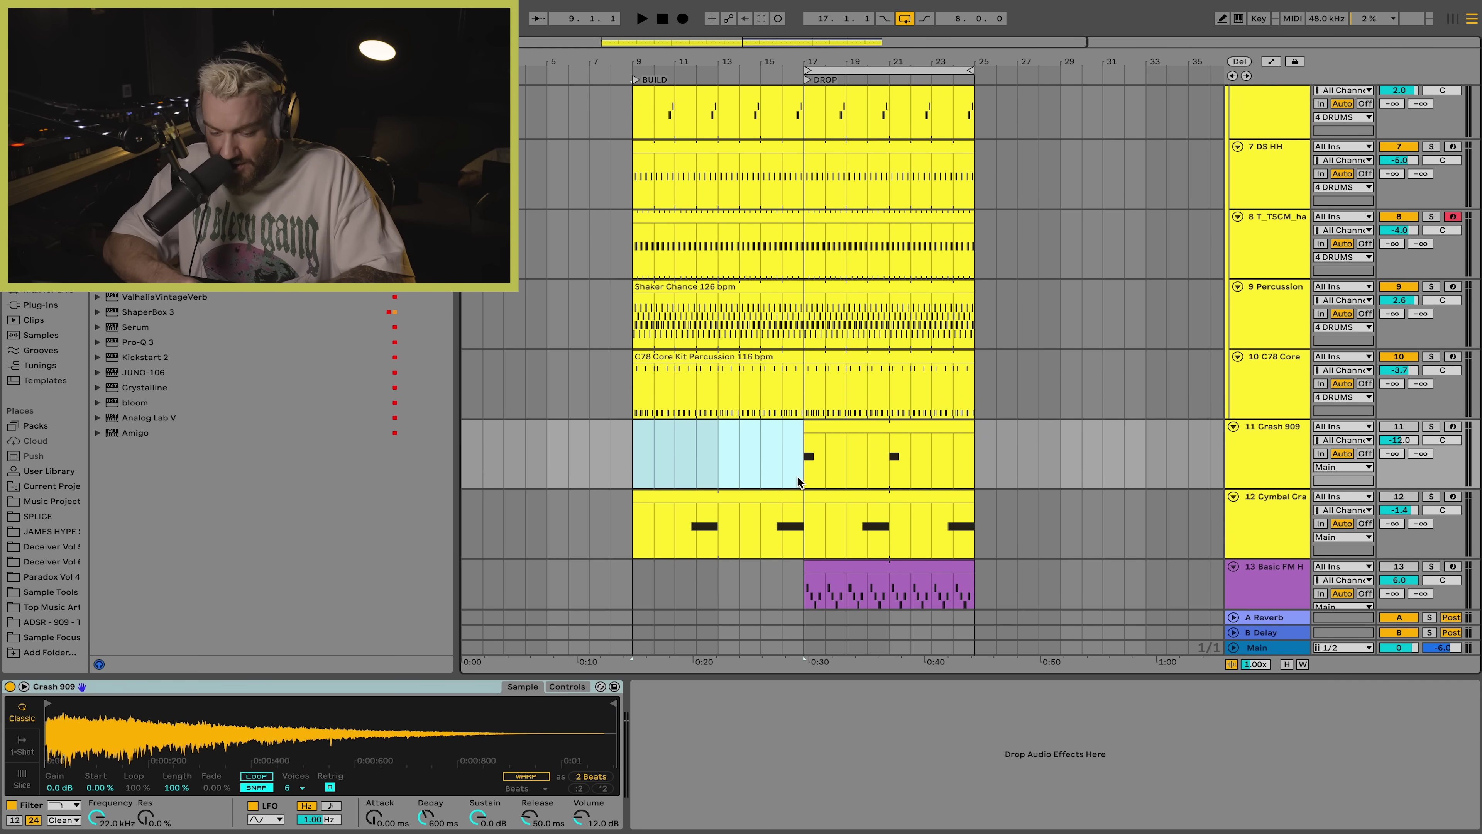
Step: Add an Audio Effect Rack with a Large Hall reverb chain to DRUMS and automate that chain's volume to rise through the build
scroll(639, 335, "up", 5)
left_click(639, 335)
key("q")
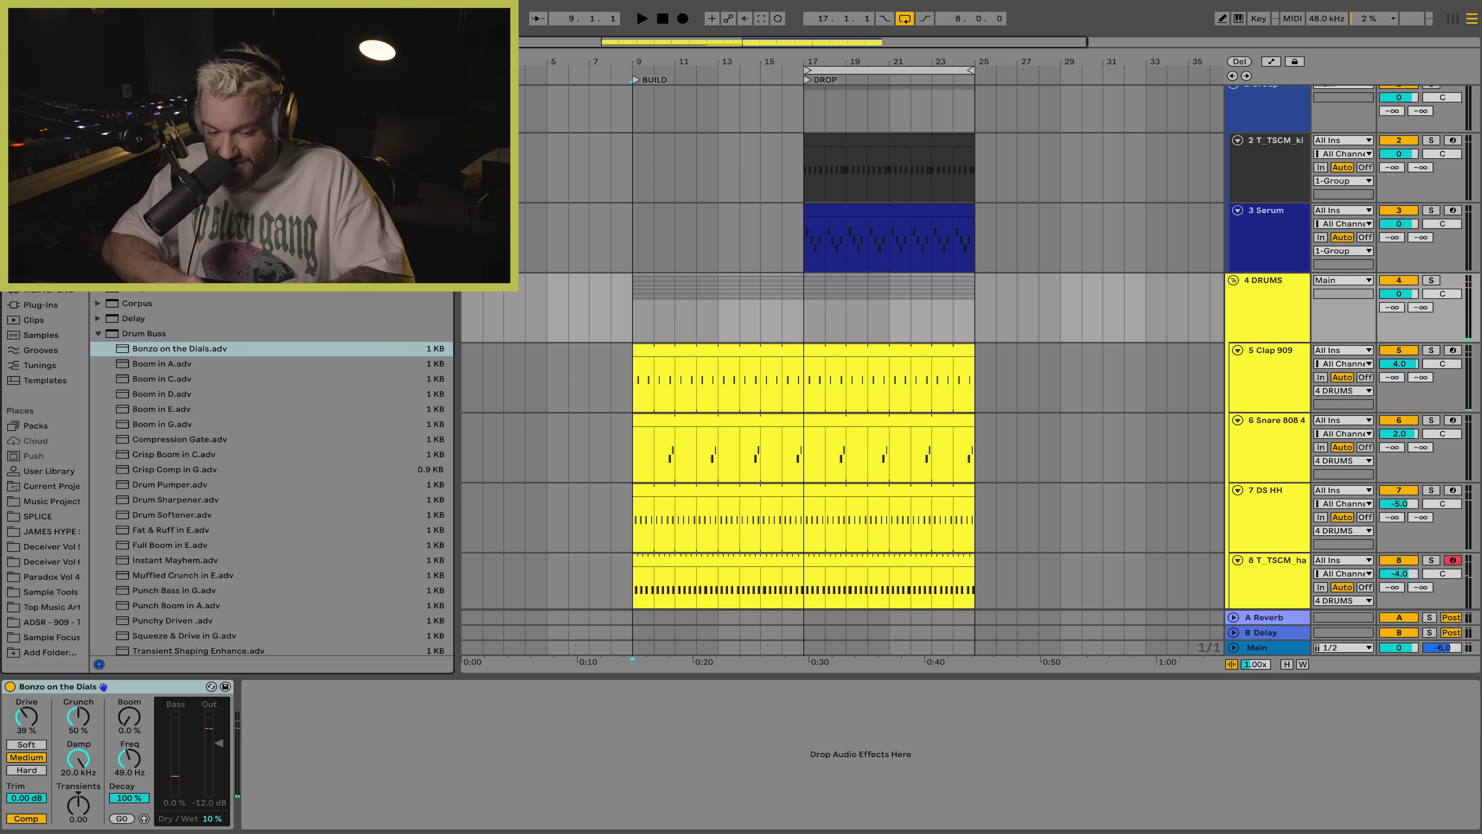
left_click_drag(120, 340, 589, 274)
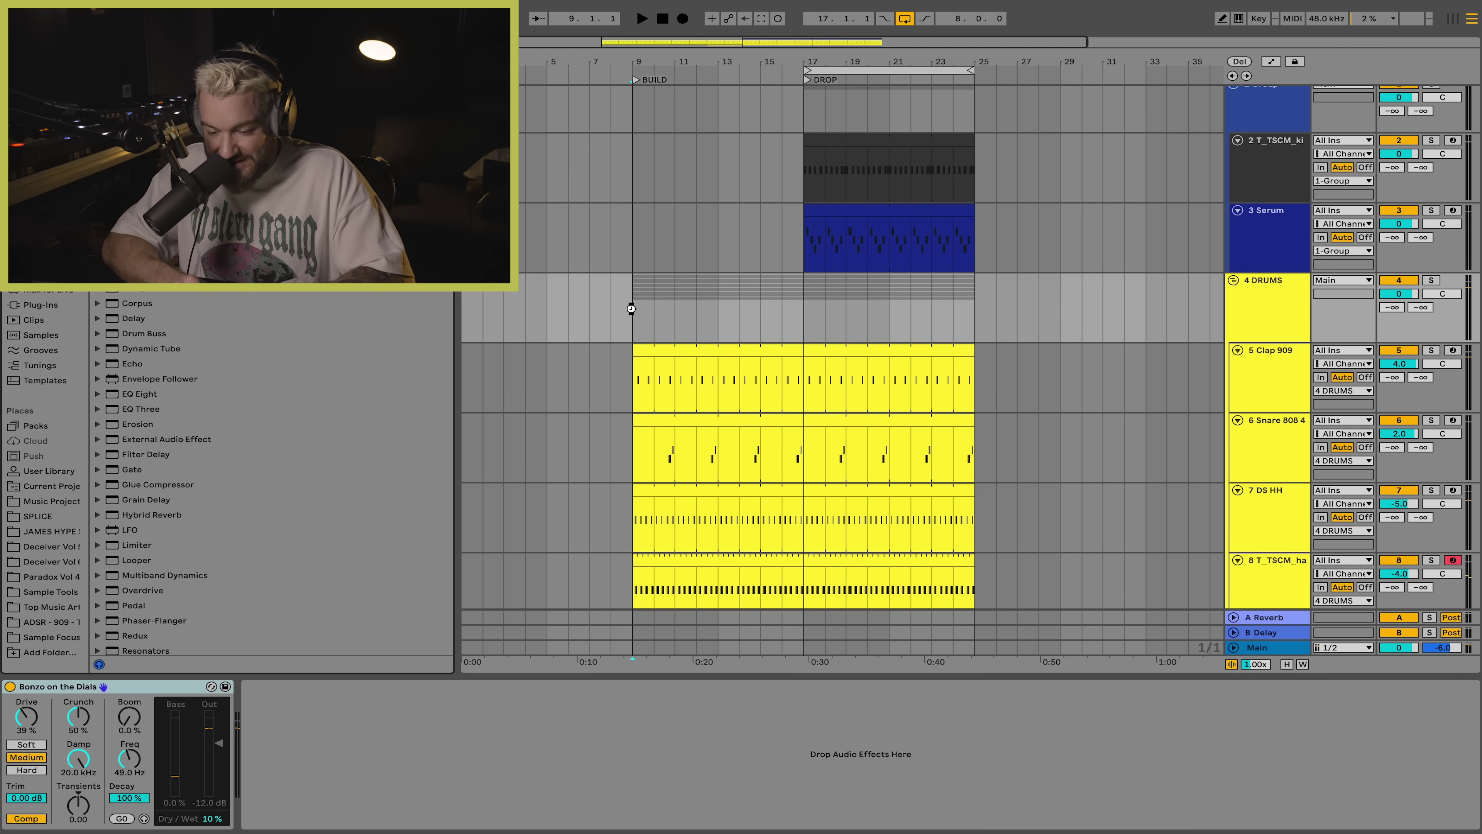
scroll(138, 483, "down", 3)
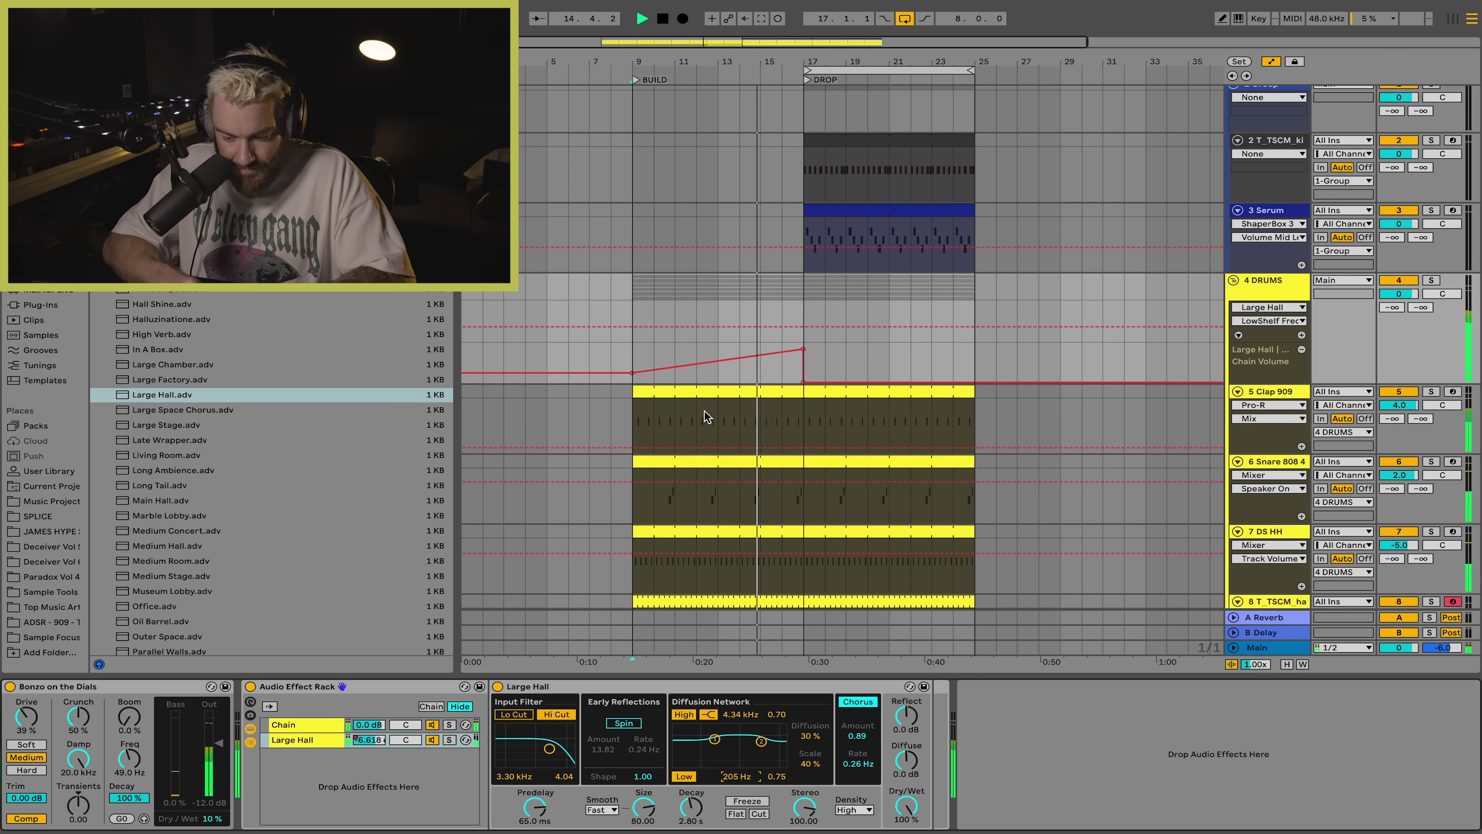
Step: Audition the soloed HOUSE IS AN ORIGIN VOCAL clip from bar 19
scroll(748, 410, "down", 6)
scroll(846, 489, "right", 1)
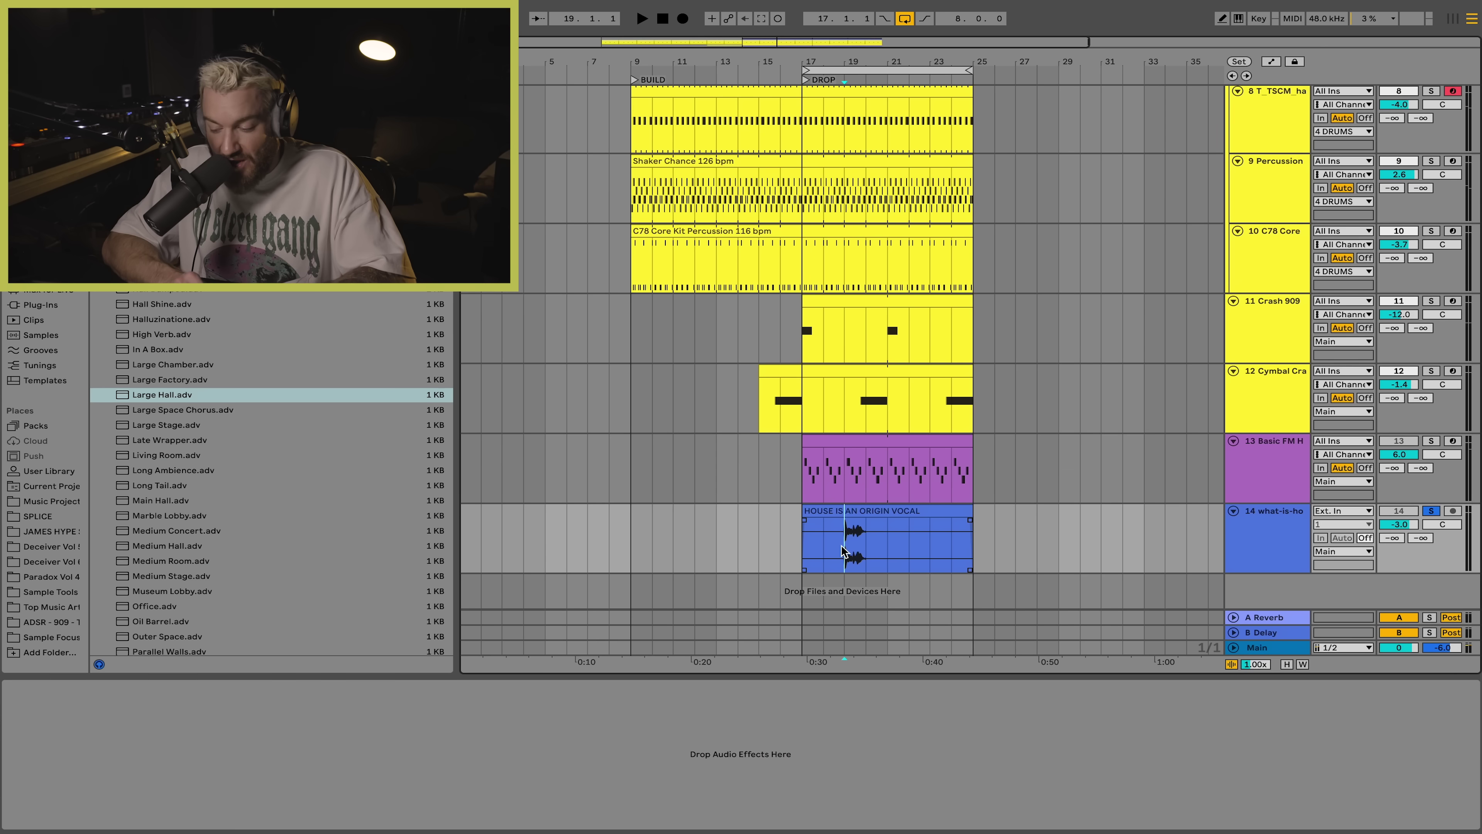
key("space")
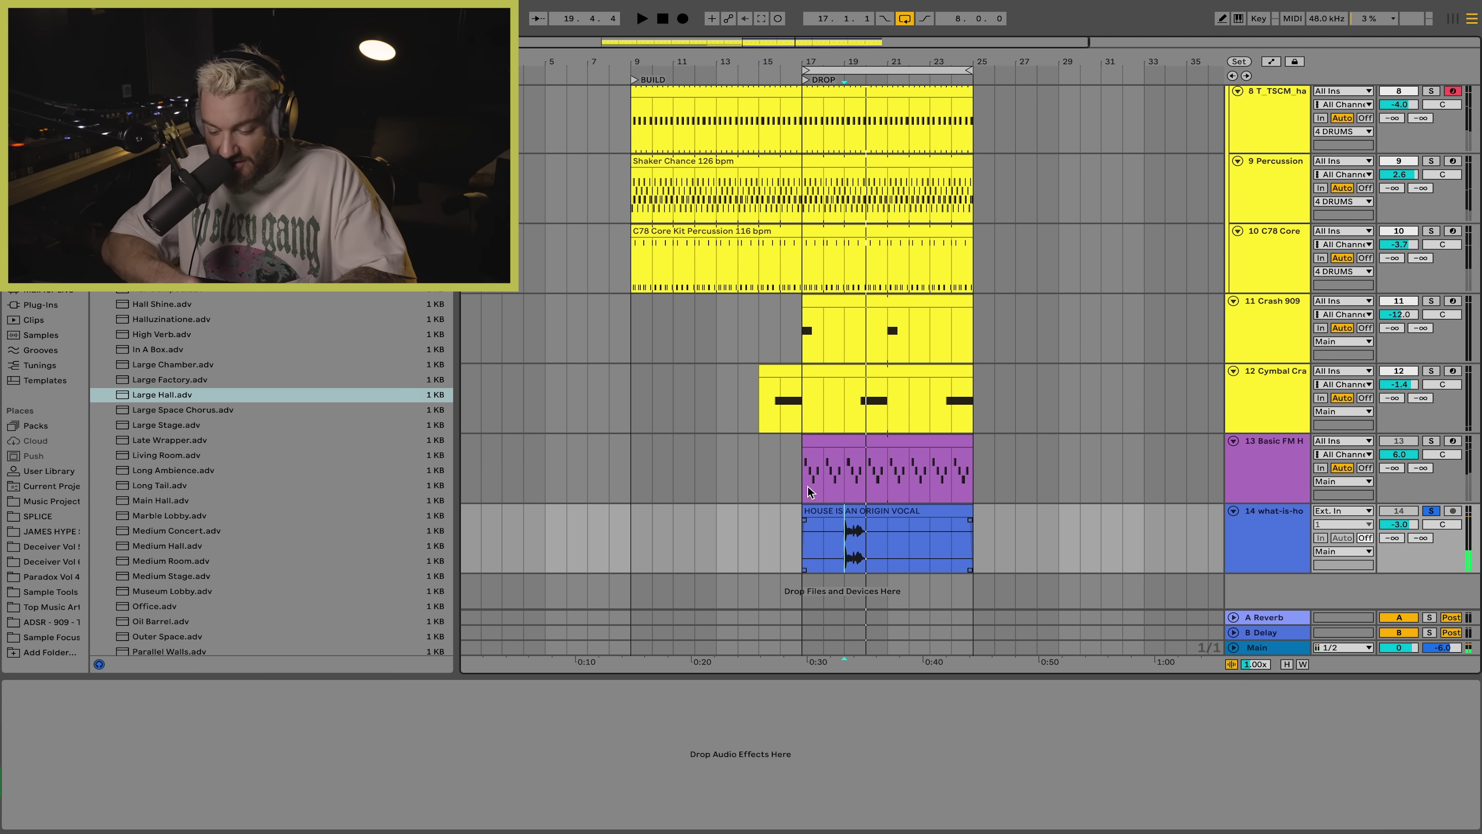
Step: Audition the Basic FM bass on its own and place its opening phrase at bar 16, just before the drop
left_click(543, 317)
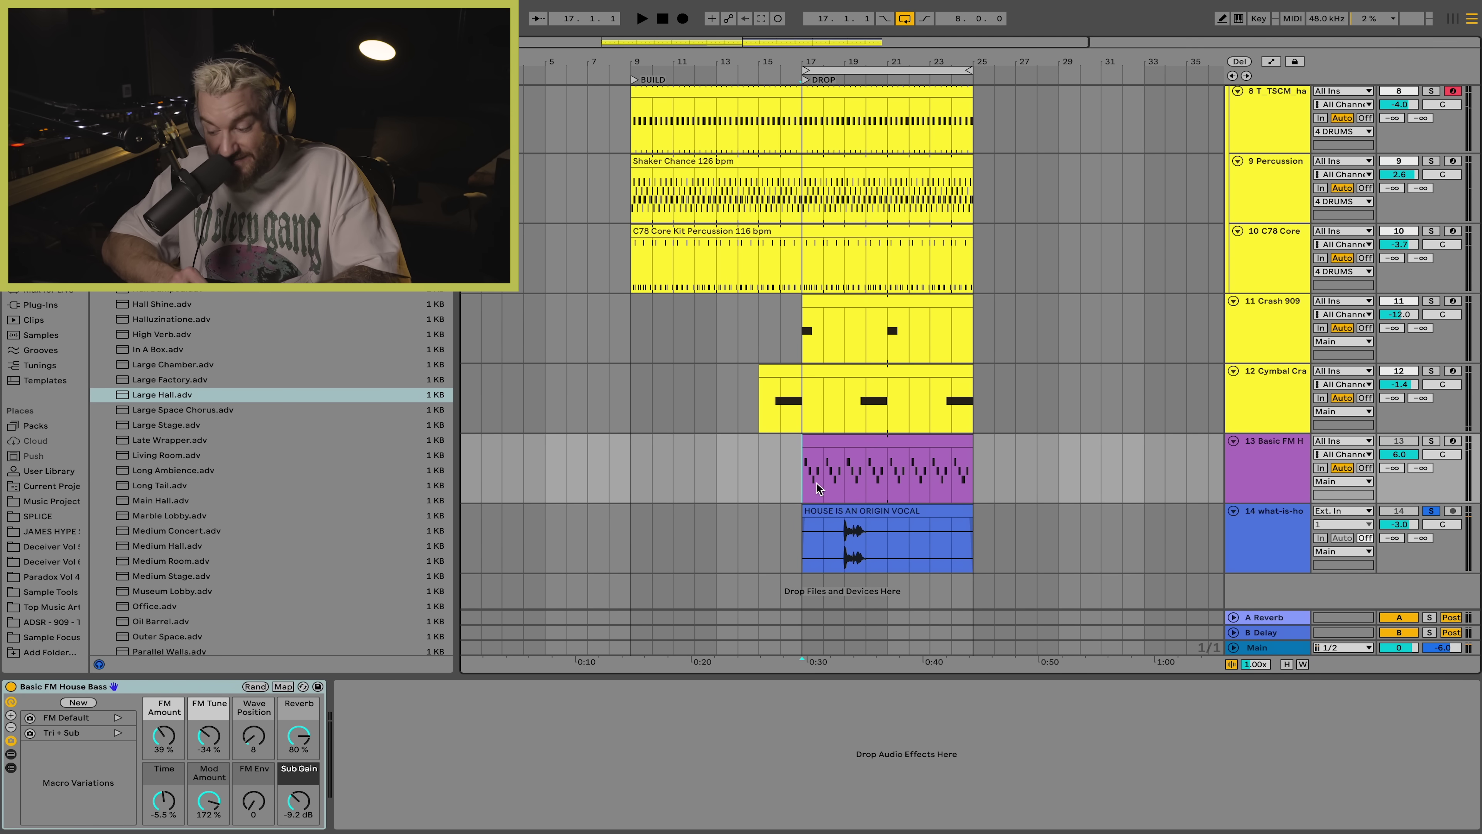
key("space")
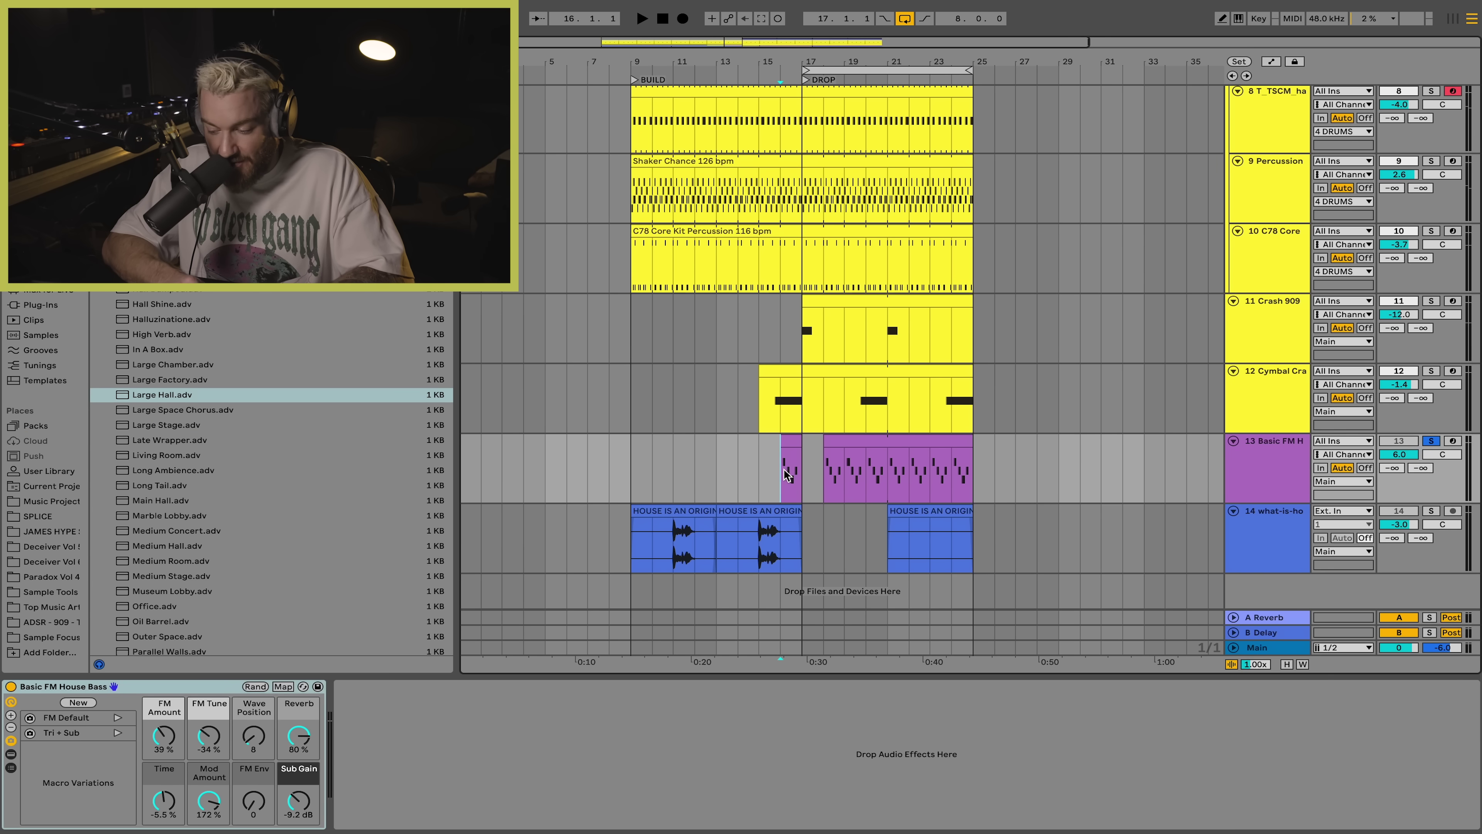
left_click(1273, 472)
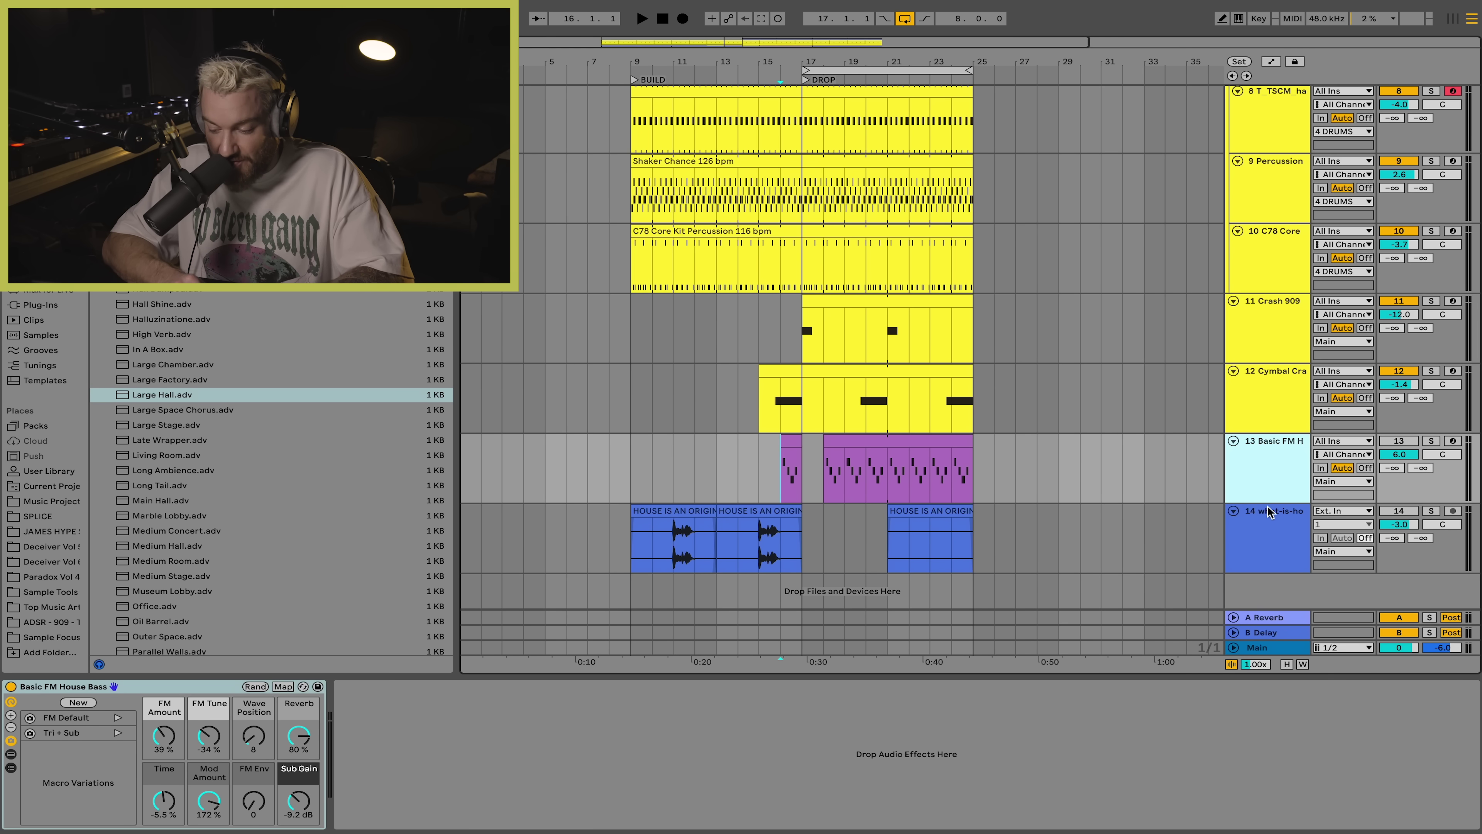
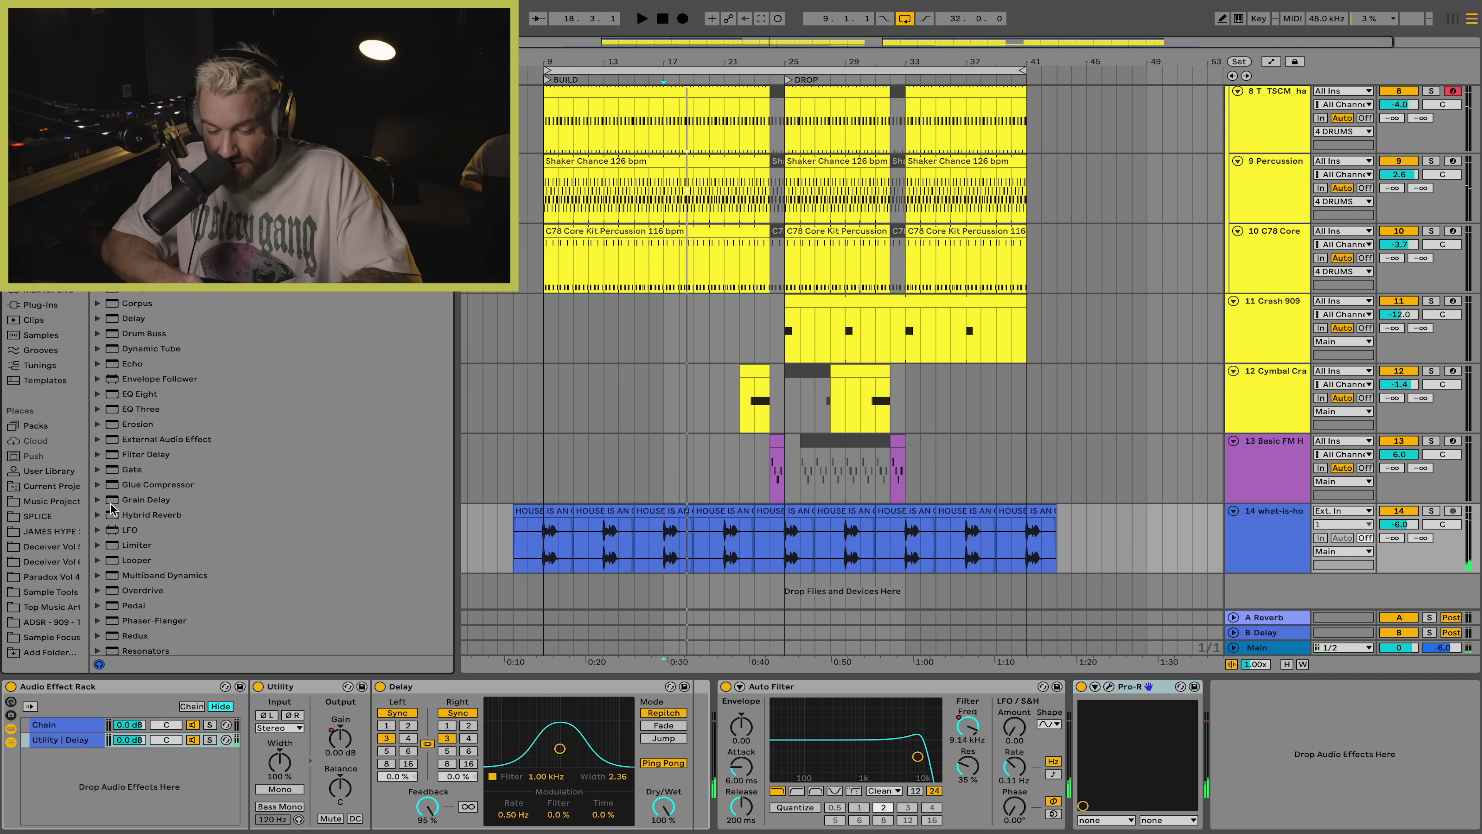
Step: Insert a Limiter between Auto Filter and Pro-R on the vocal track and lower its ceiling to -9.75 dB during playback
left_click_drag(114, 461, 922, 727)
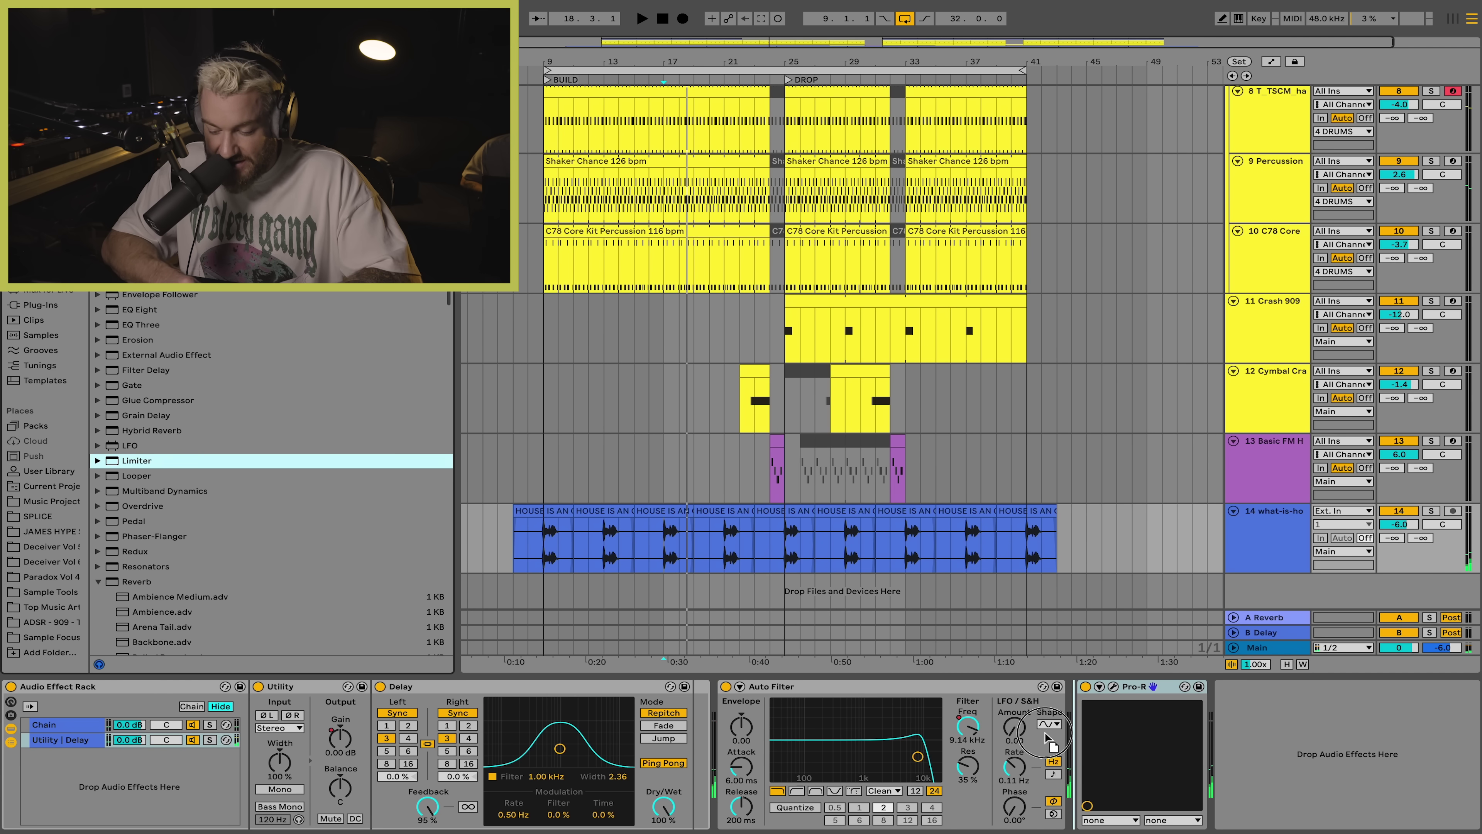
left_click_drag(1046, 735, 1048, 737)
key("space")
left_click_drag(1146, 713, 1146, 747)
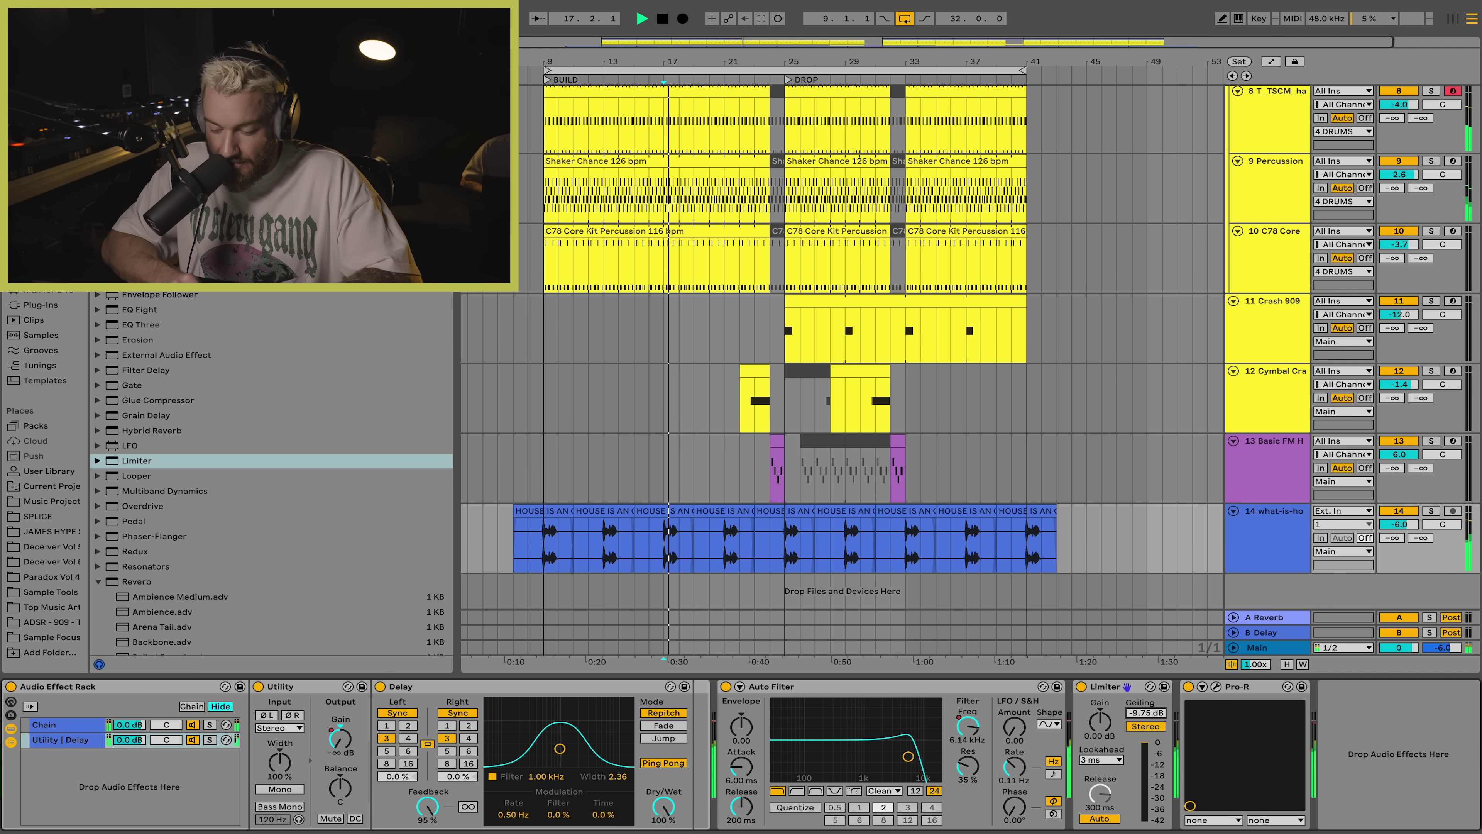
key("space")
Step: Solo the Basic FM bass track and play its fill from bar 24
scroll(733, 403, "down", 2)
left_click(665, 406)
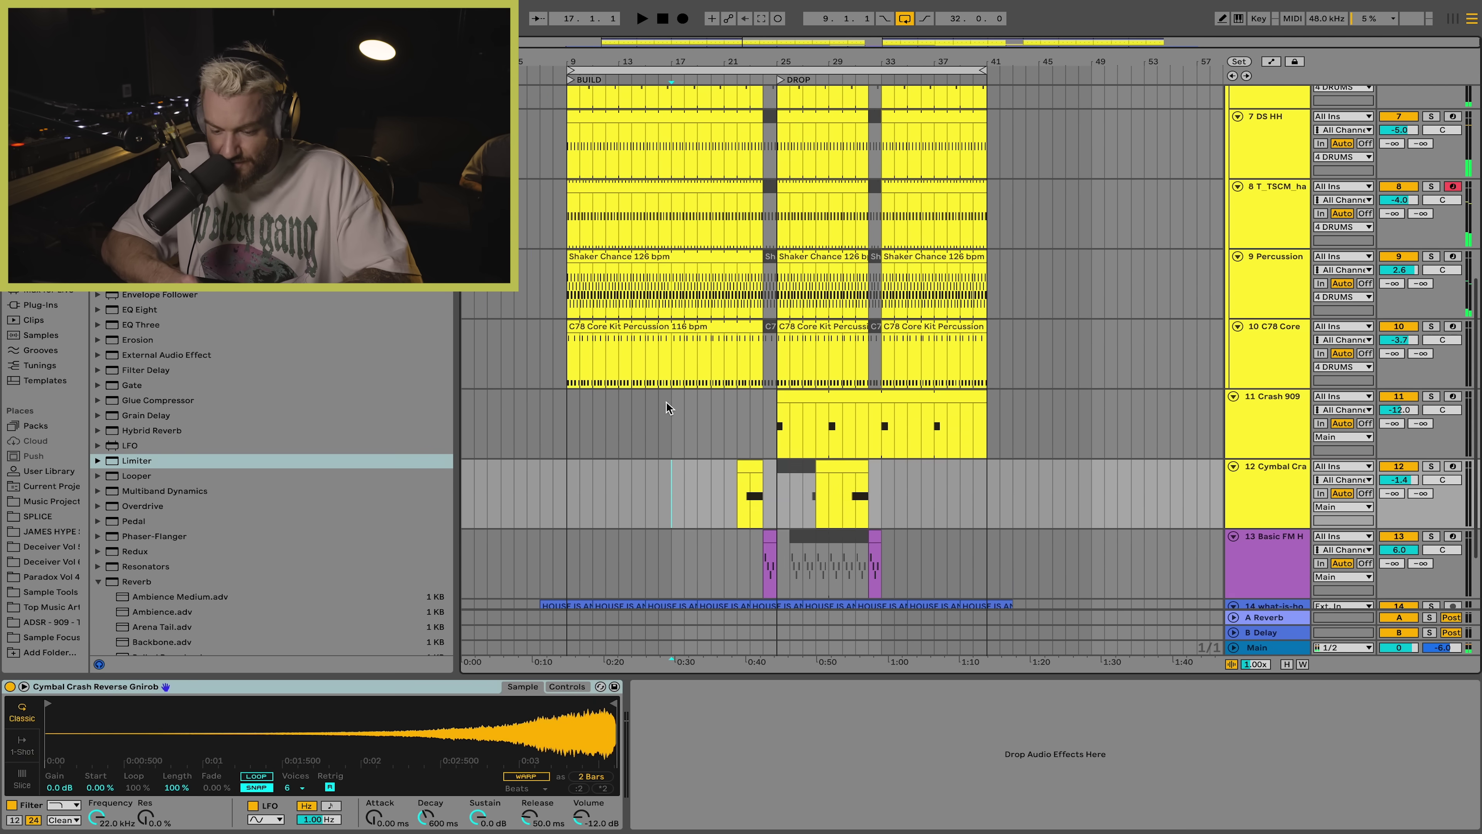
left_click(770, 477)
key("space")
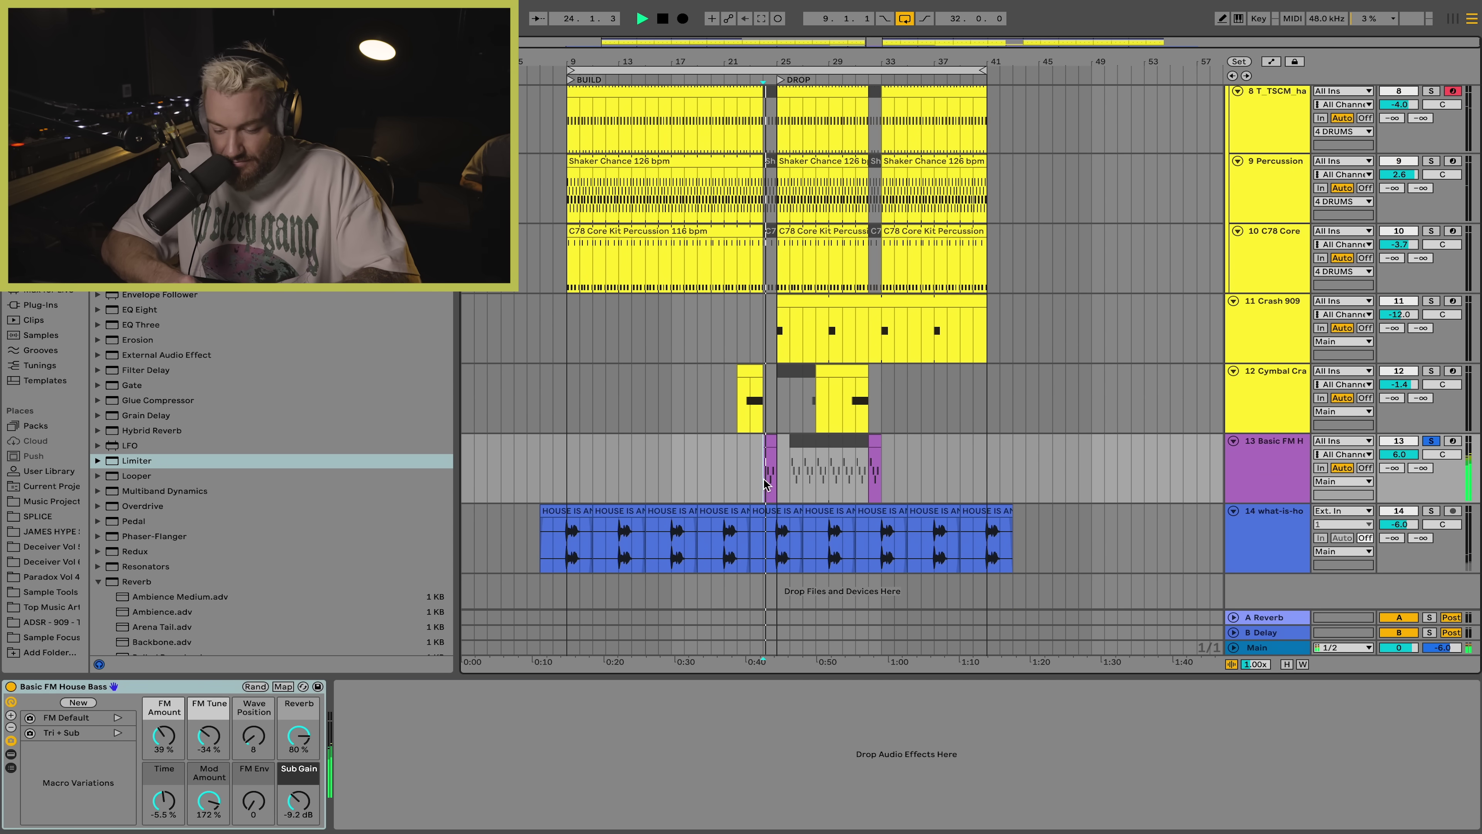
scroll(788, 476, "up", 3)
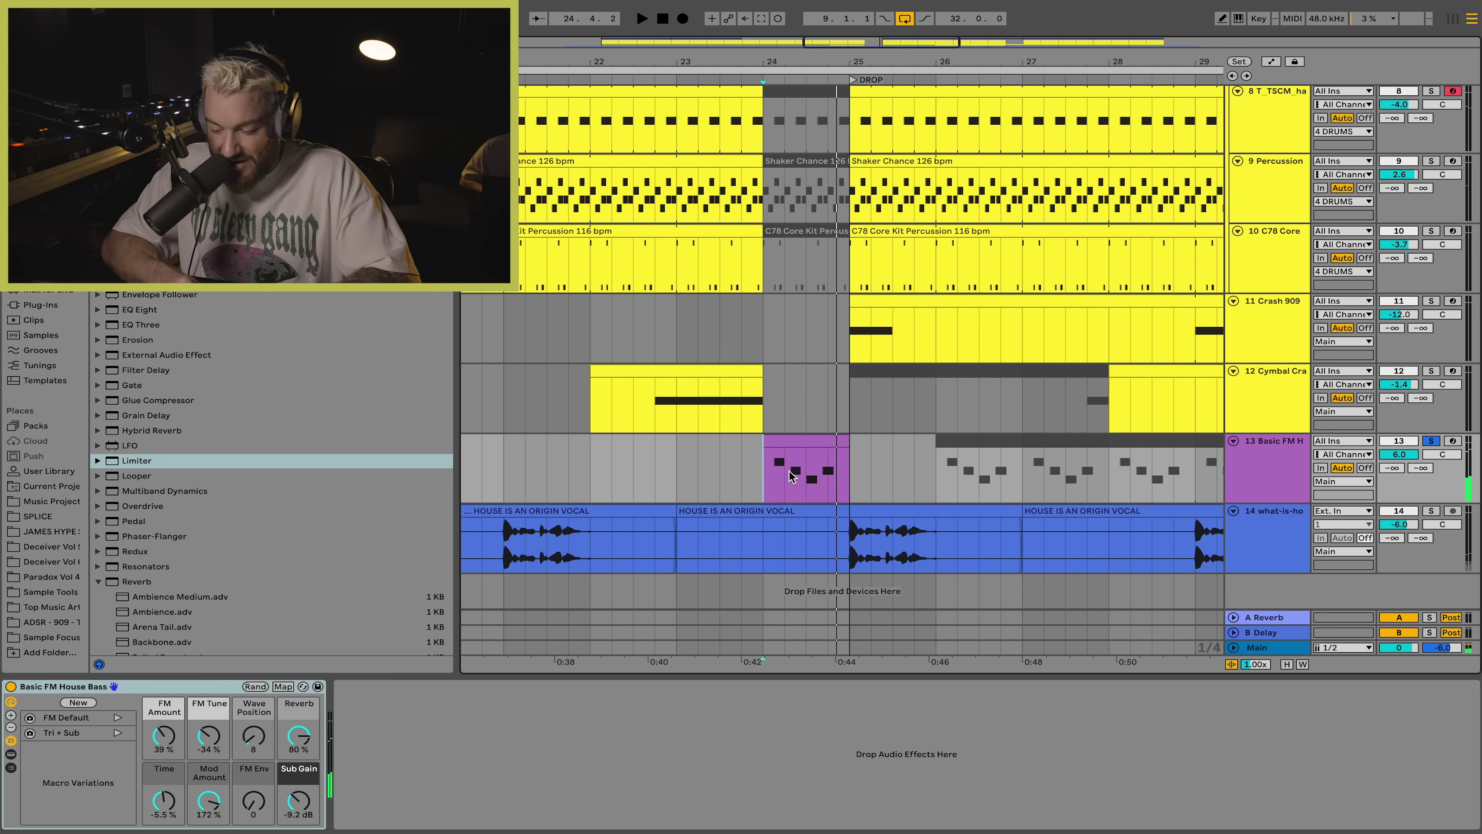
Step: Insert an audio track below the Basic FM bass and copy the bass fill's first note to bar 23
key("ctrl+t")
key("space")
left_click(767, 480)
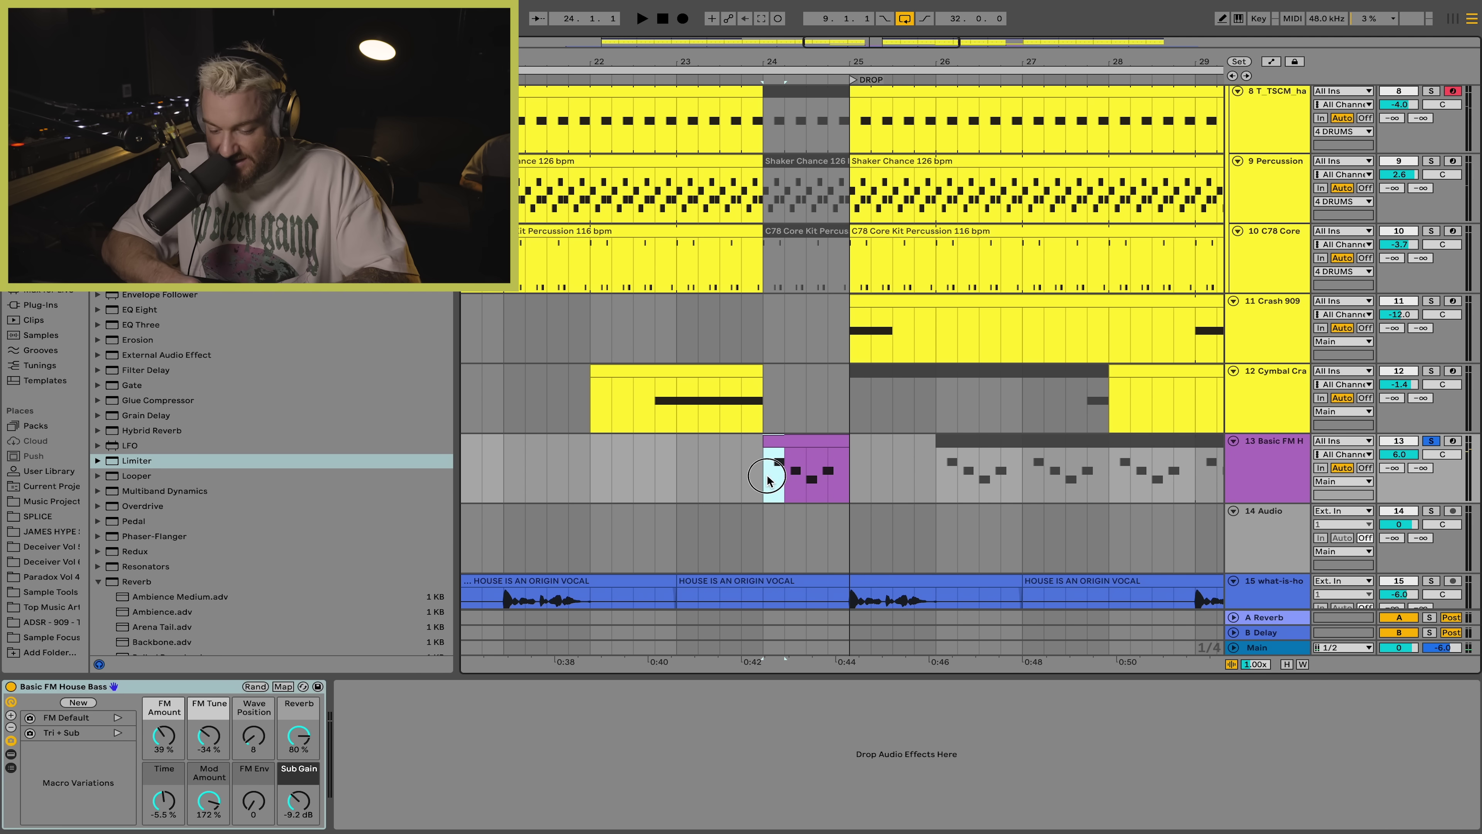
left_click(1264, 545)
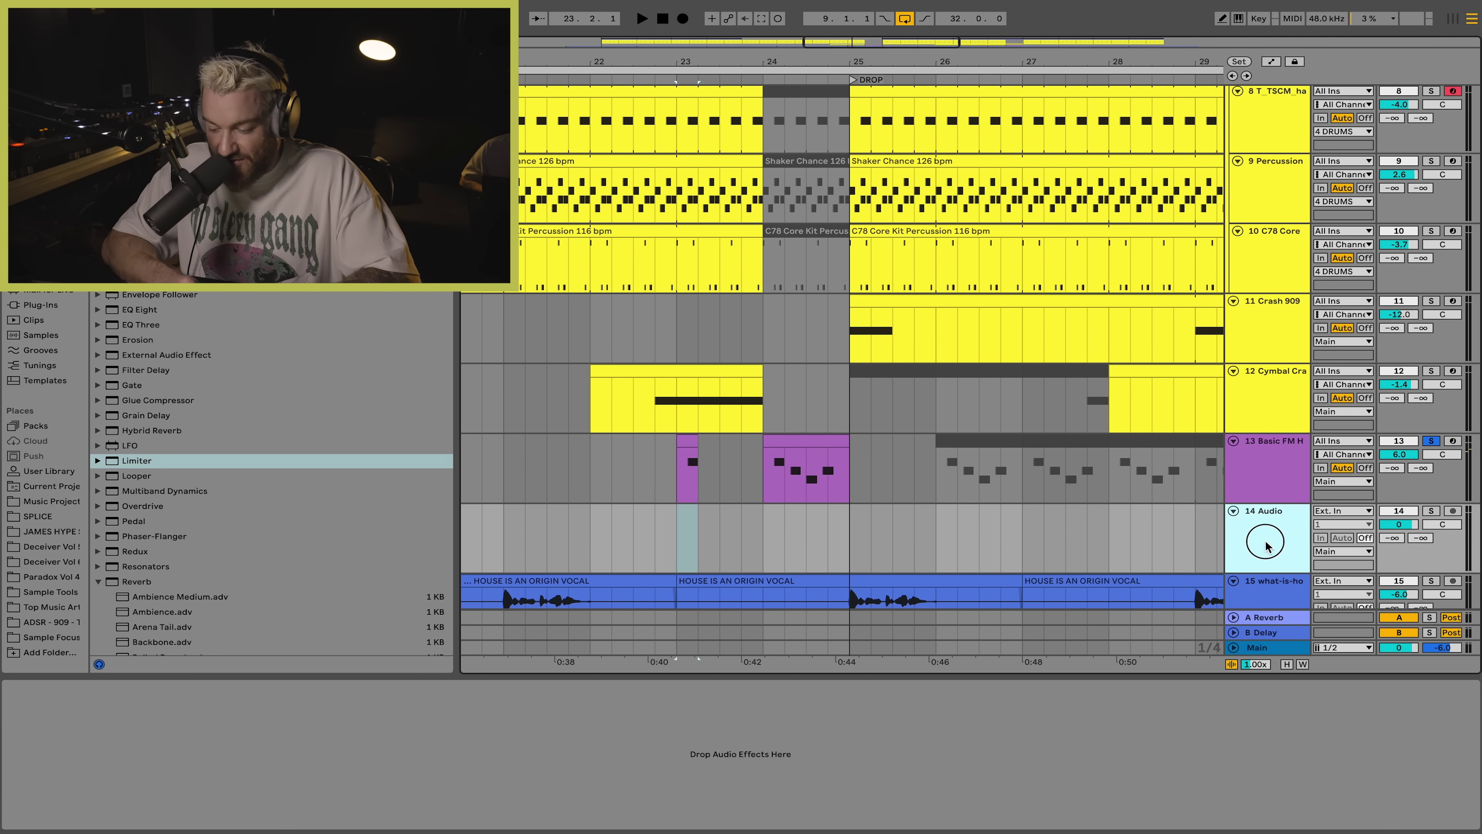
Step: Set the new audio track's input to Basic FM, Post Mixer, and record the copied bass note at bar 23
left_click(1348, 516)
left_click(1202, 705)
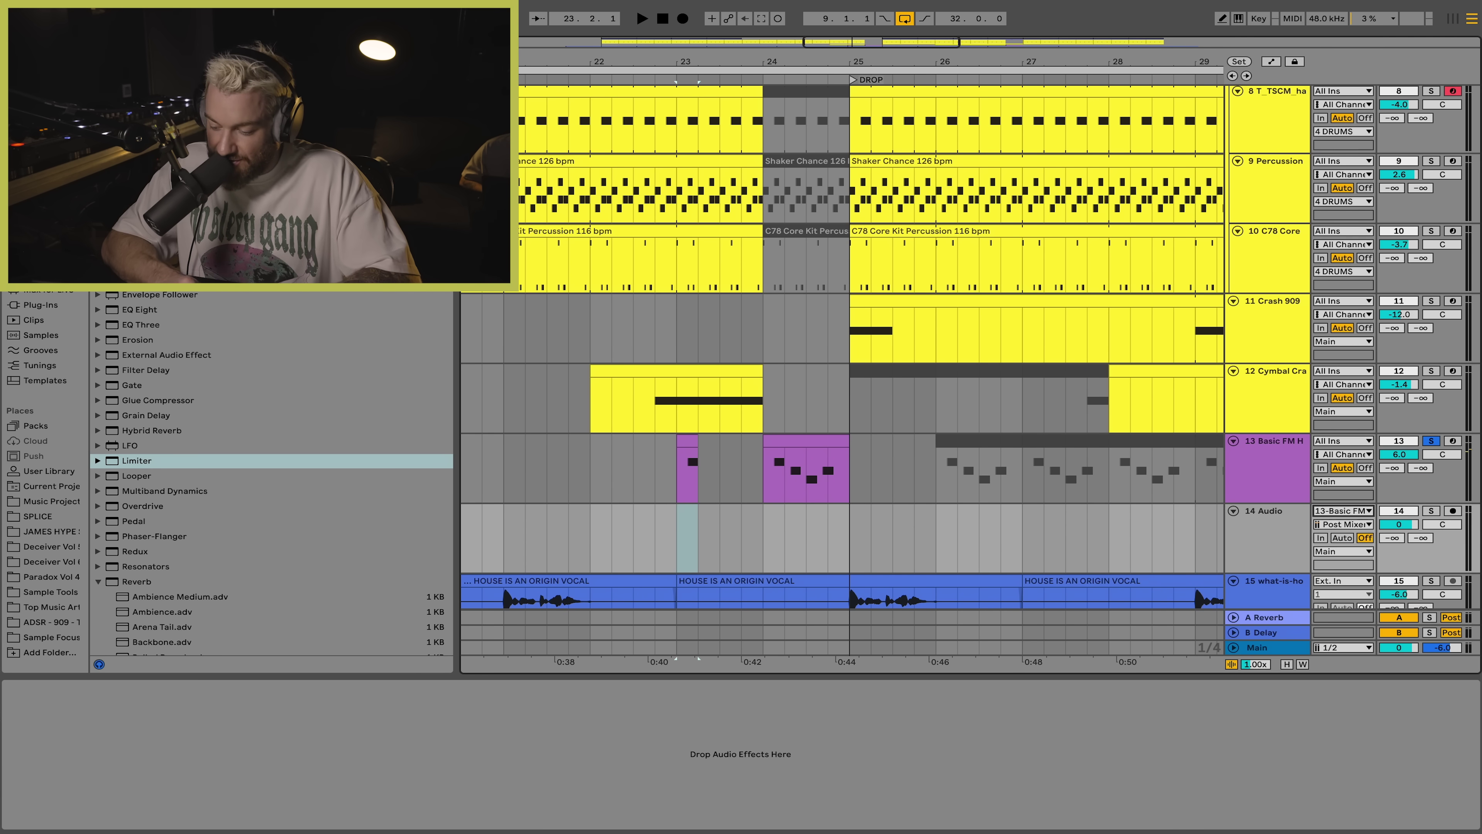
left_click(692, 461)
left_click(689, 514)
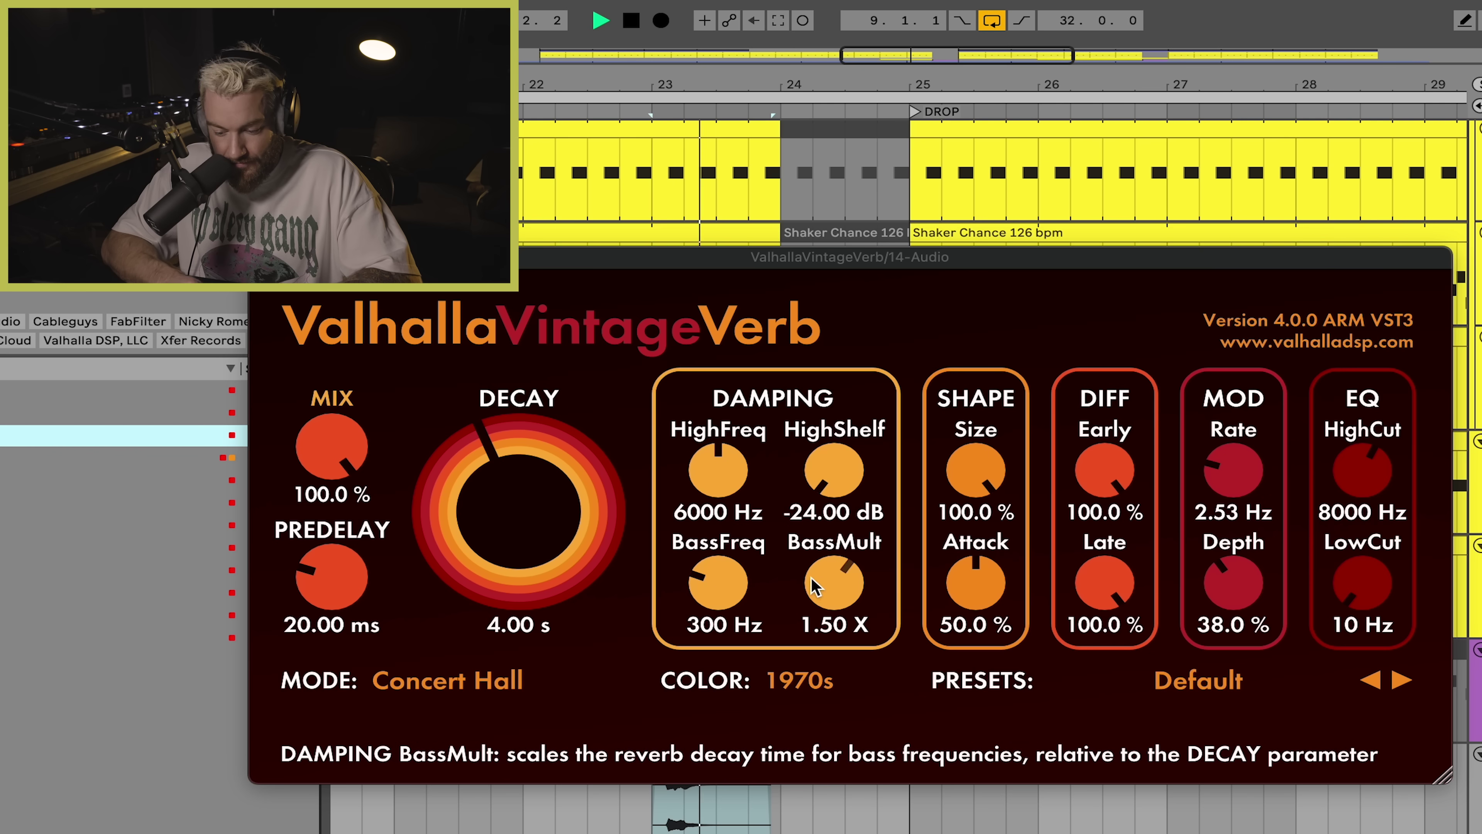
Step: Lower BassMult in ValhallaVintageVerb on the recorded bass note and reverse its frozen reverb tail so it swells into bar 24
left_click_drag(834, 578, 834, 589)
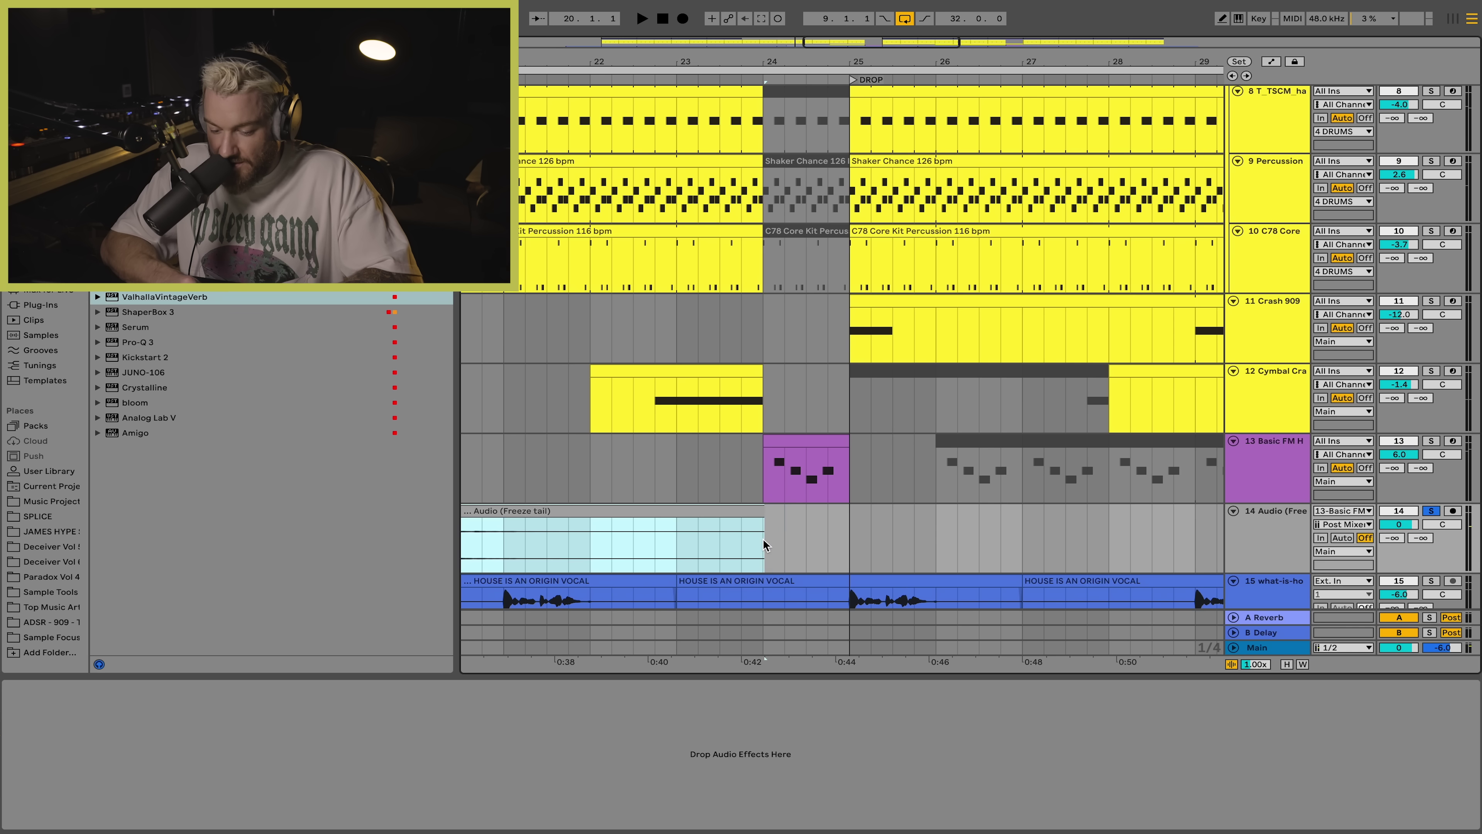
left_click_drag(763, 539, 813, 532)
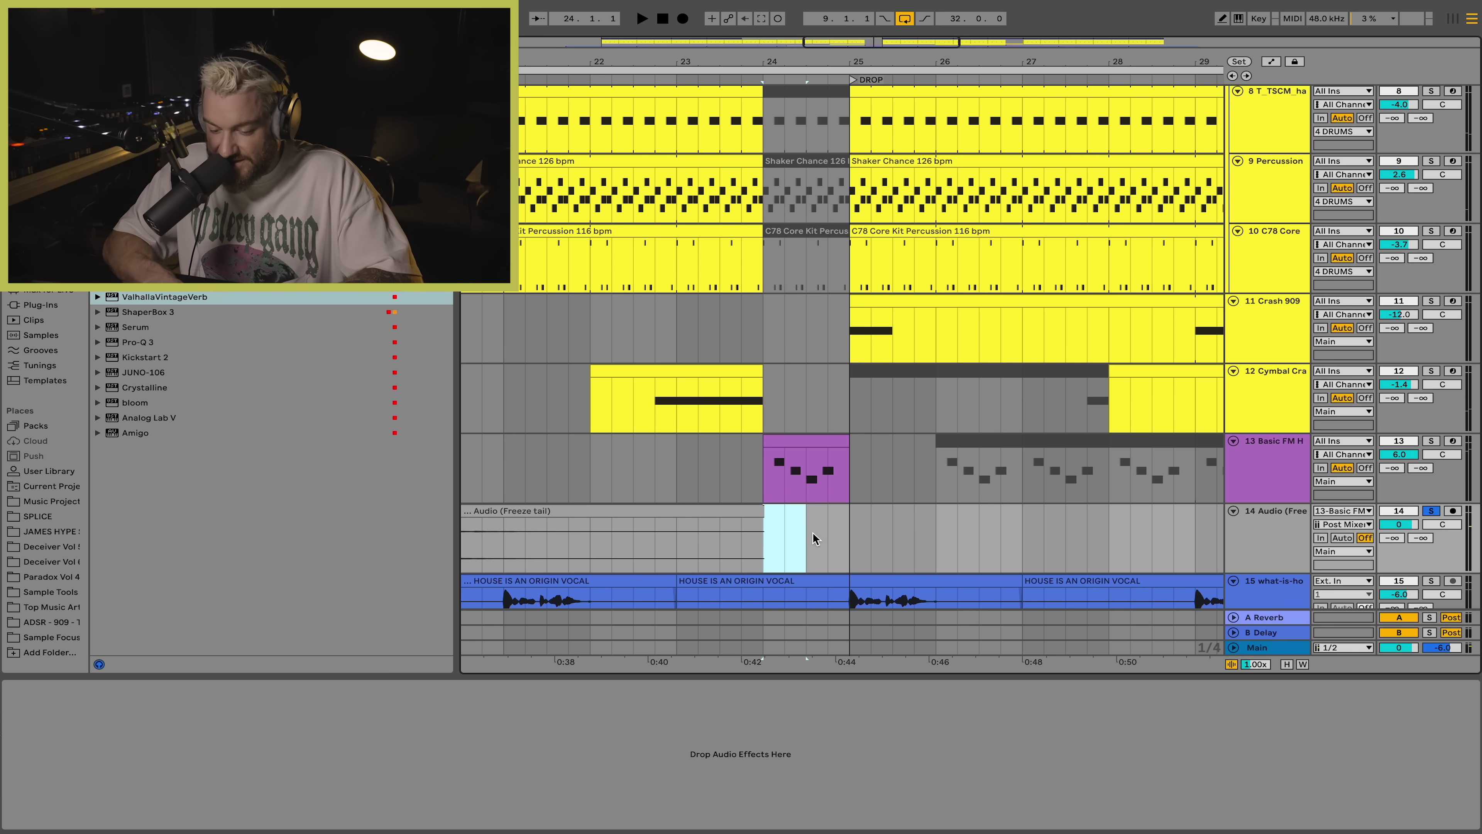
scroll(810, 532, "left", 3)
left_click(786, 506)
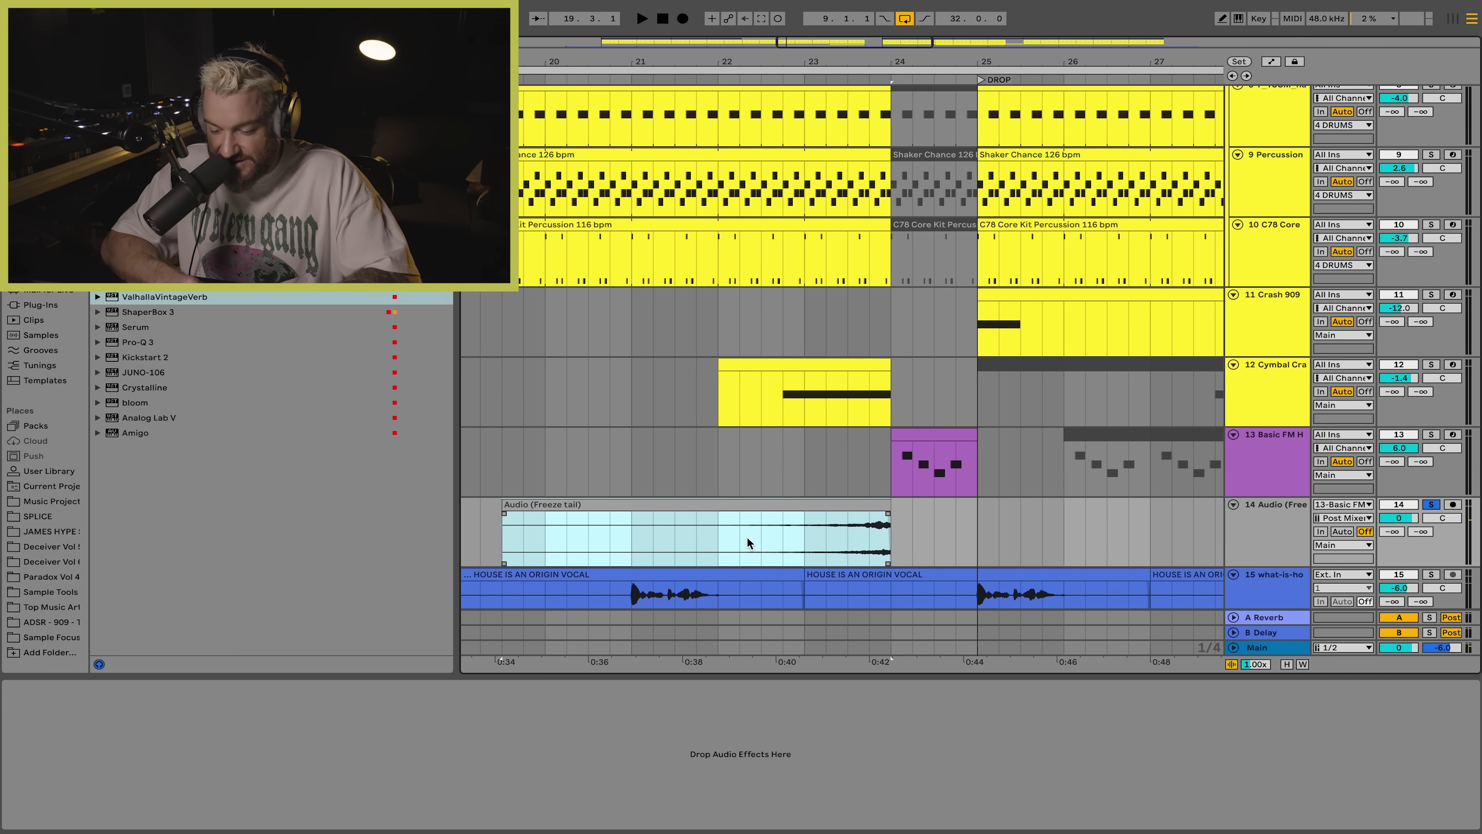
Step: Play the full mix from the reversed reverb swell through the bass fill into the drop
left_click(765, 536)
key("space")
key("minus")
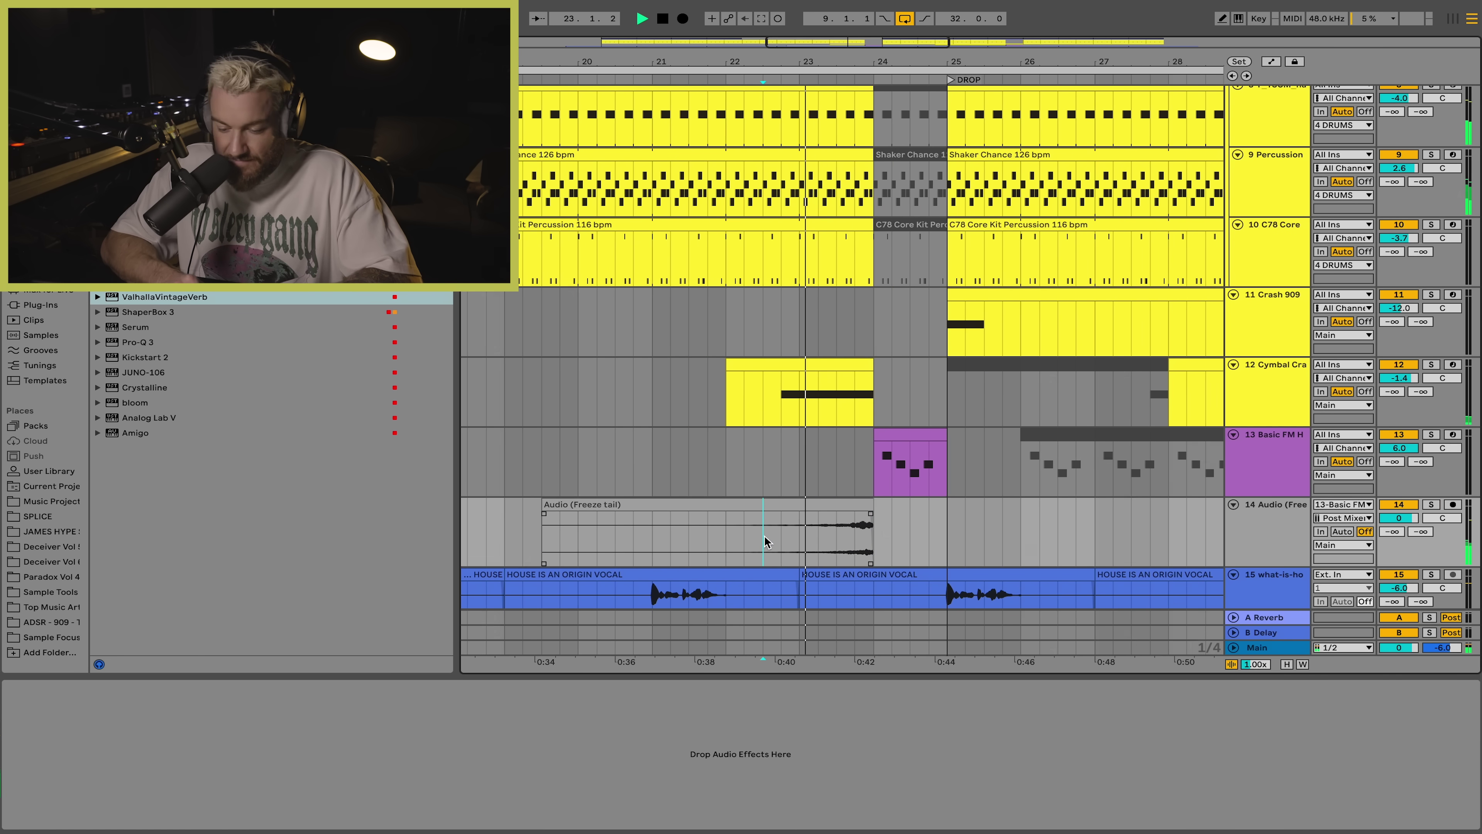
key("minus")
key("minus")
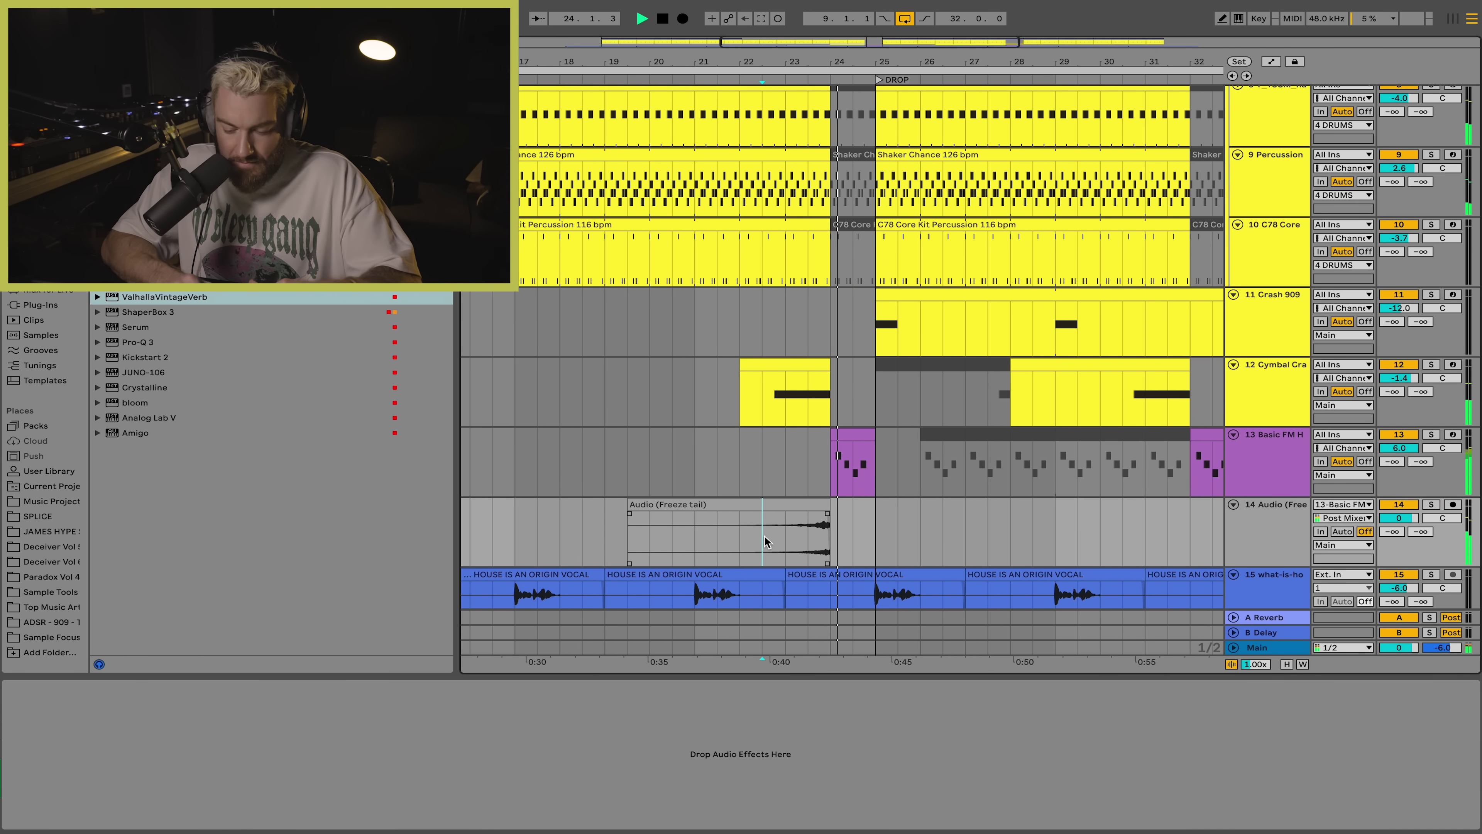
left_click(800, 485)
key("minus")
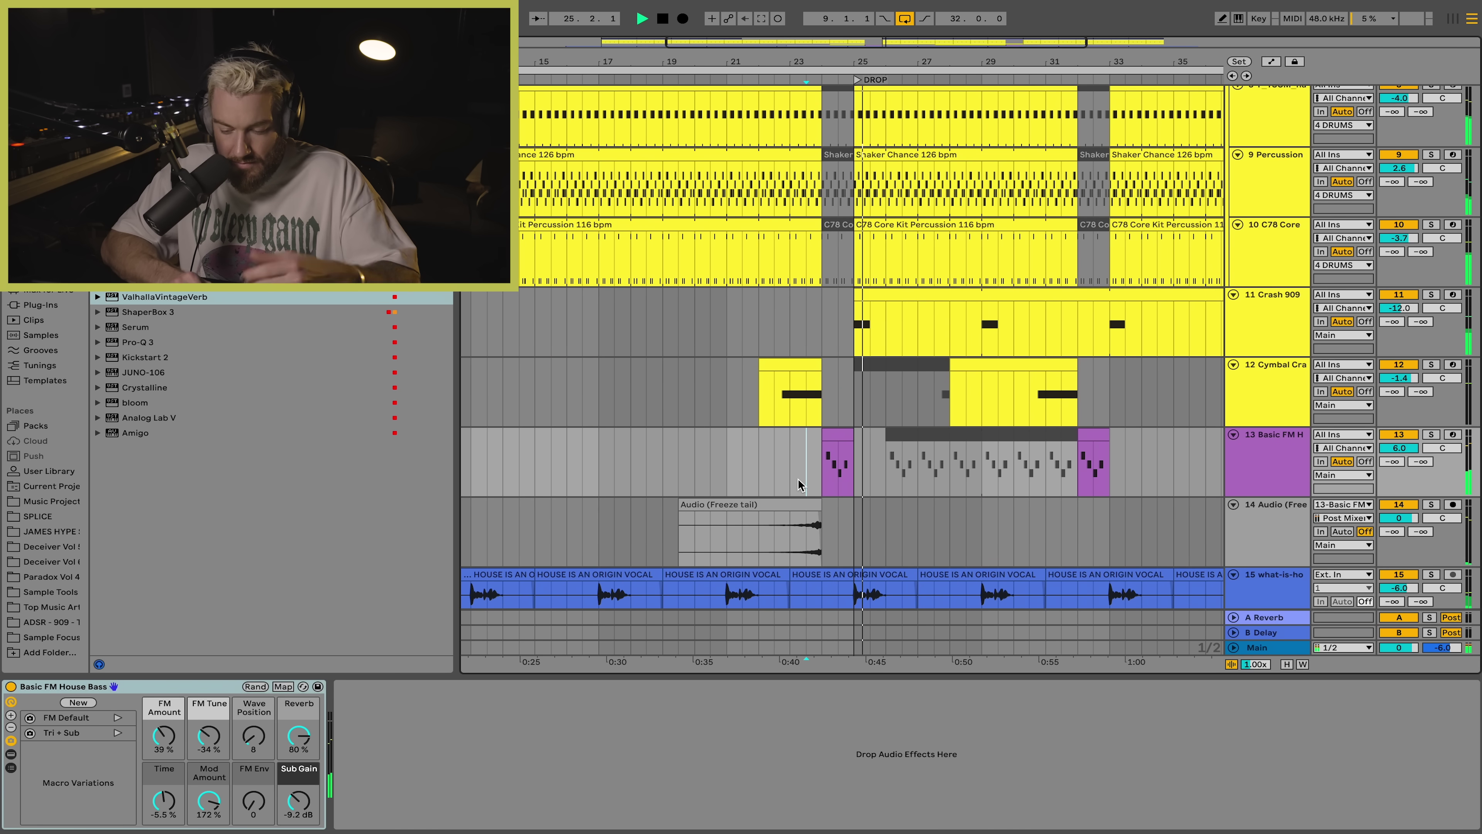
key("minus")
Step: Solo the C78 Core percussion track and play it from the drop at bar 25
scroll(823, 418, "up", 3)
left_click(823, 418)
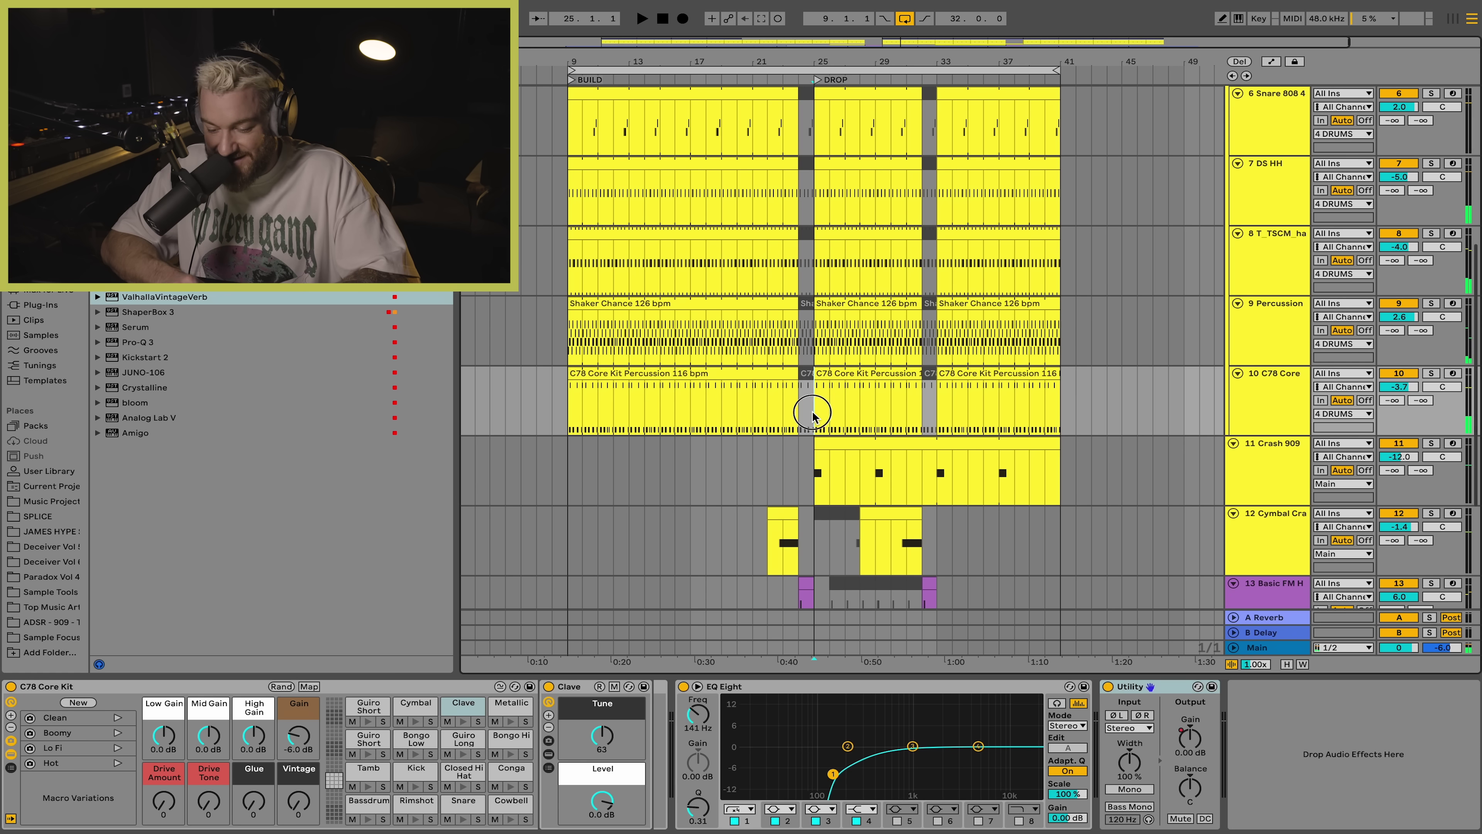
key("s")
key("space")
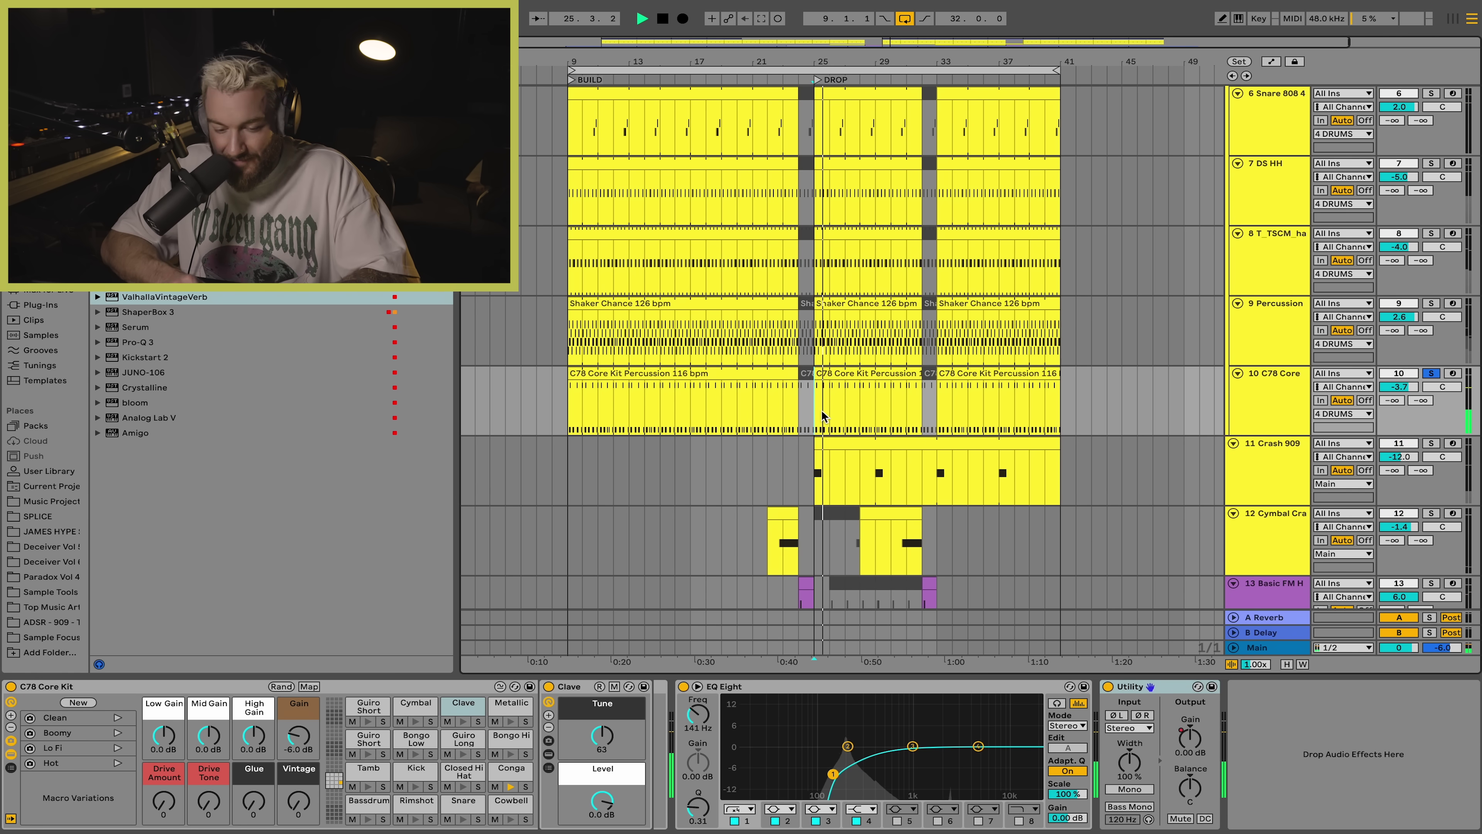
Step: Add Kickstart 2 to the C78 Core Kit track and adjust its ducking curve and mix amount
double_click(140, 357)
left_click_drag(501, 324, 500, 338)
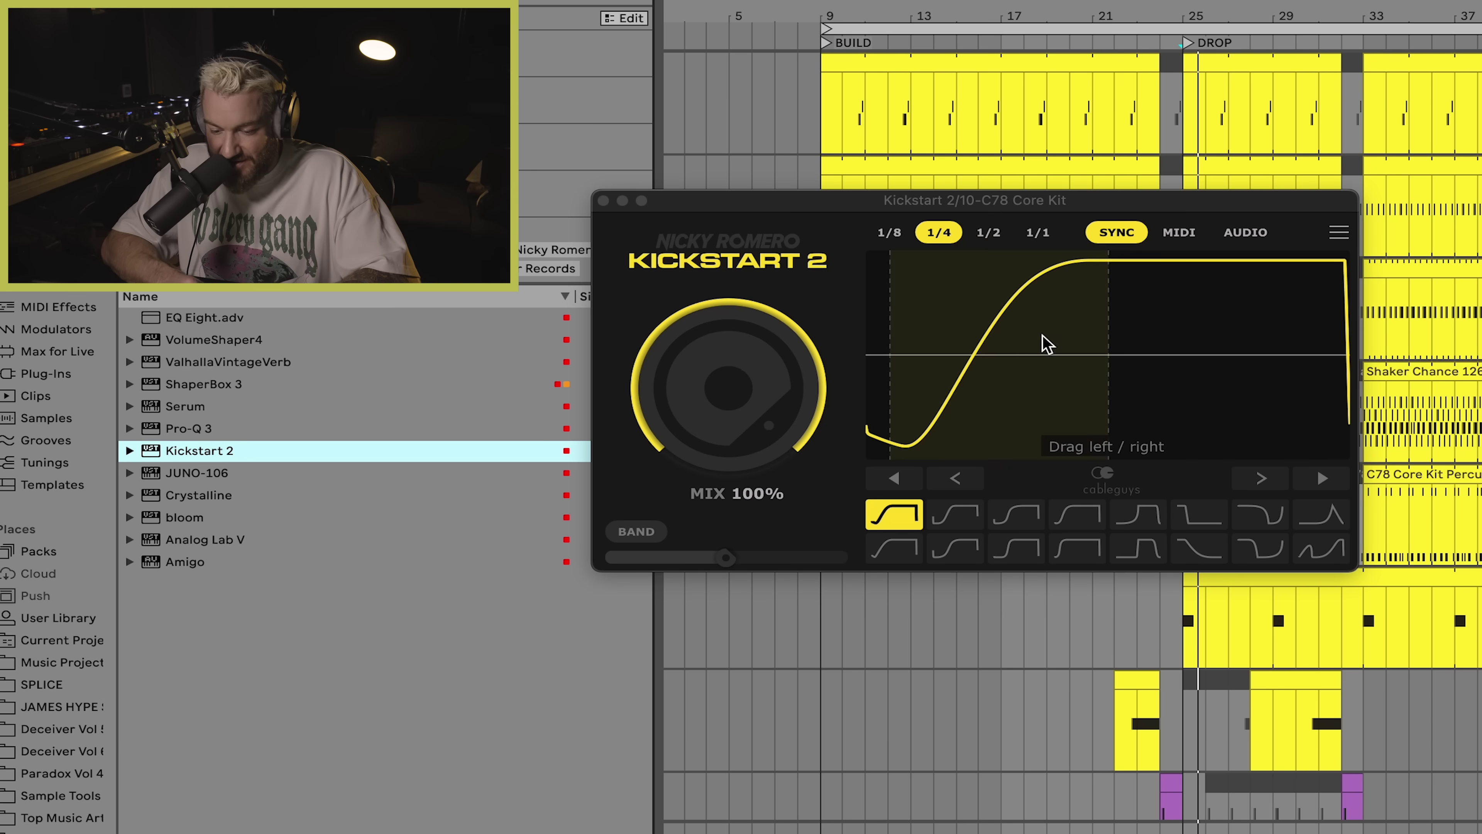
left_click_drag(722, 431, 722, 426)
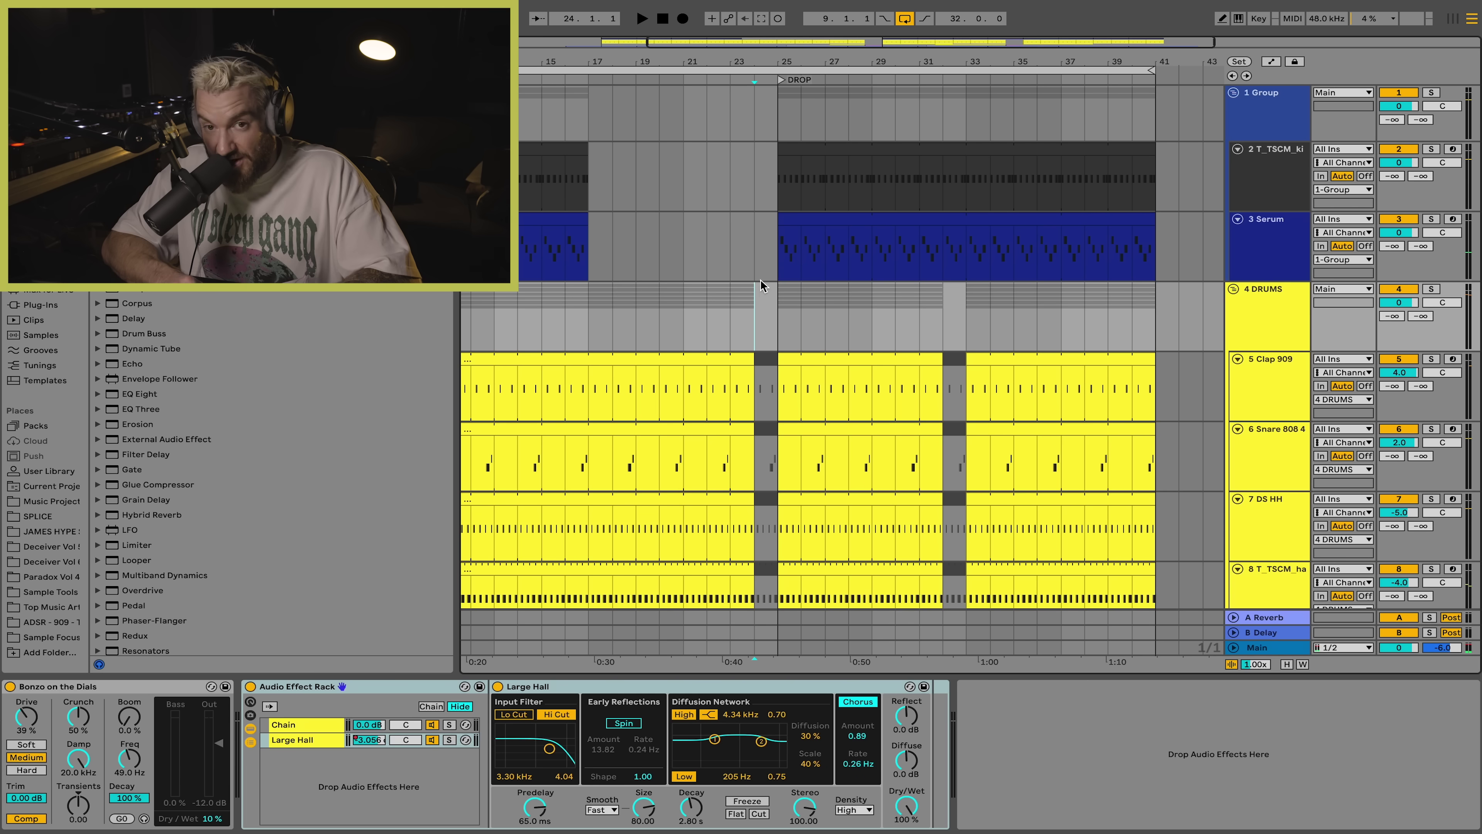
Step: Mute the Serum bass through bar 32 and the kick from beat 2 of that bar, and play the break
scroll(765, 274, "right", 3)
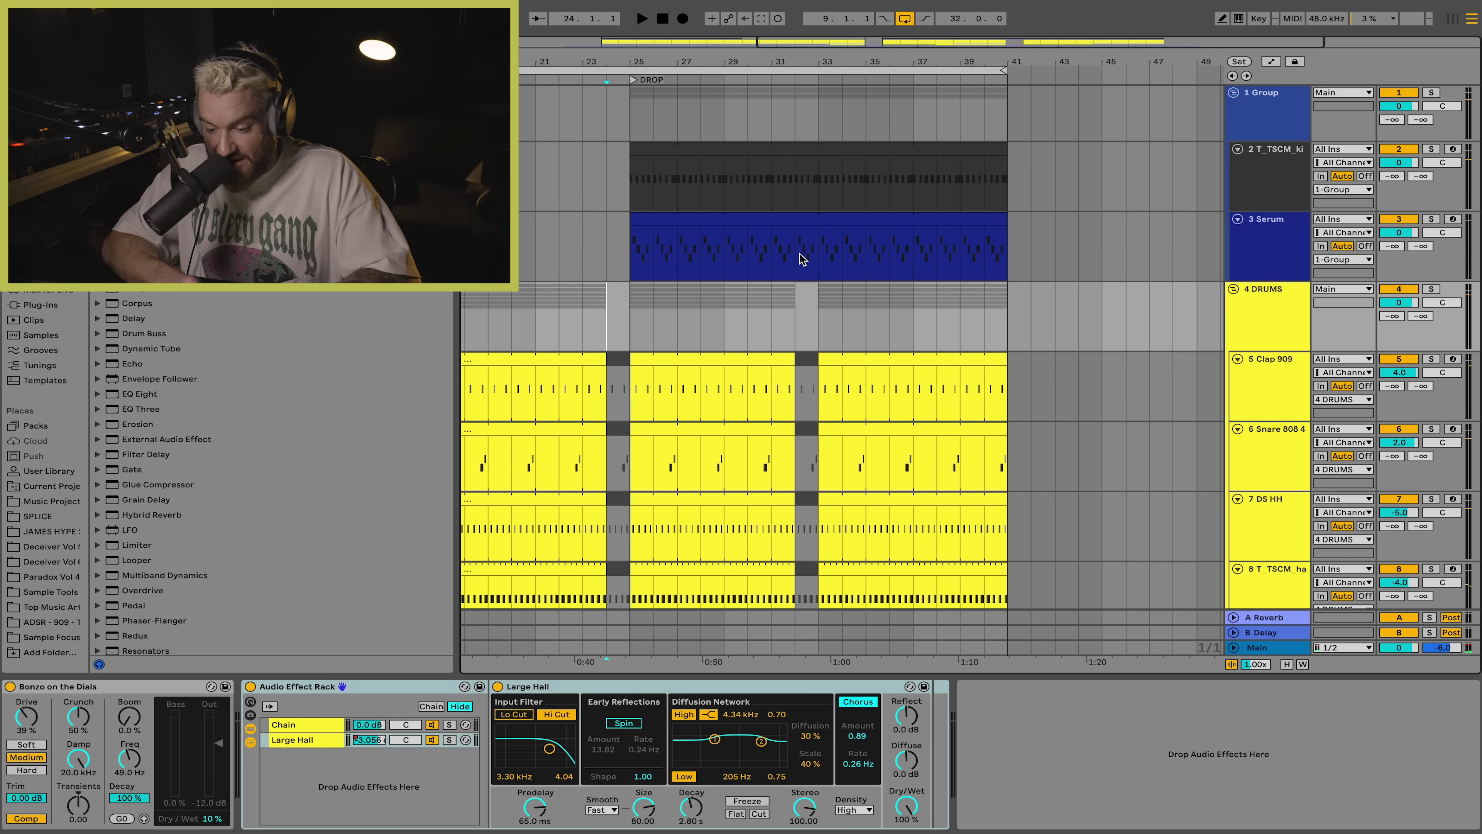
left_click_drag(800, 253, 815, 168)
scroll(816, 169, "up", 5)
left_click_drag(816, 190, 810, 190)
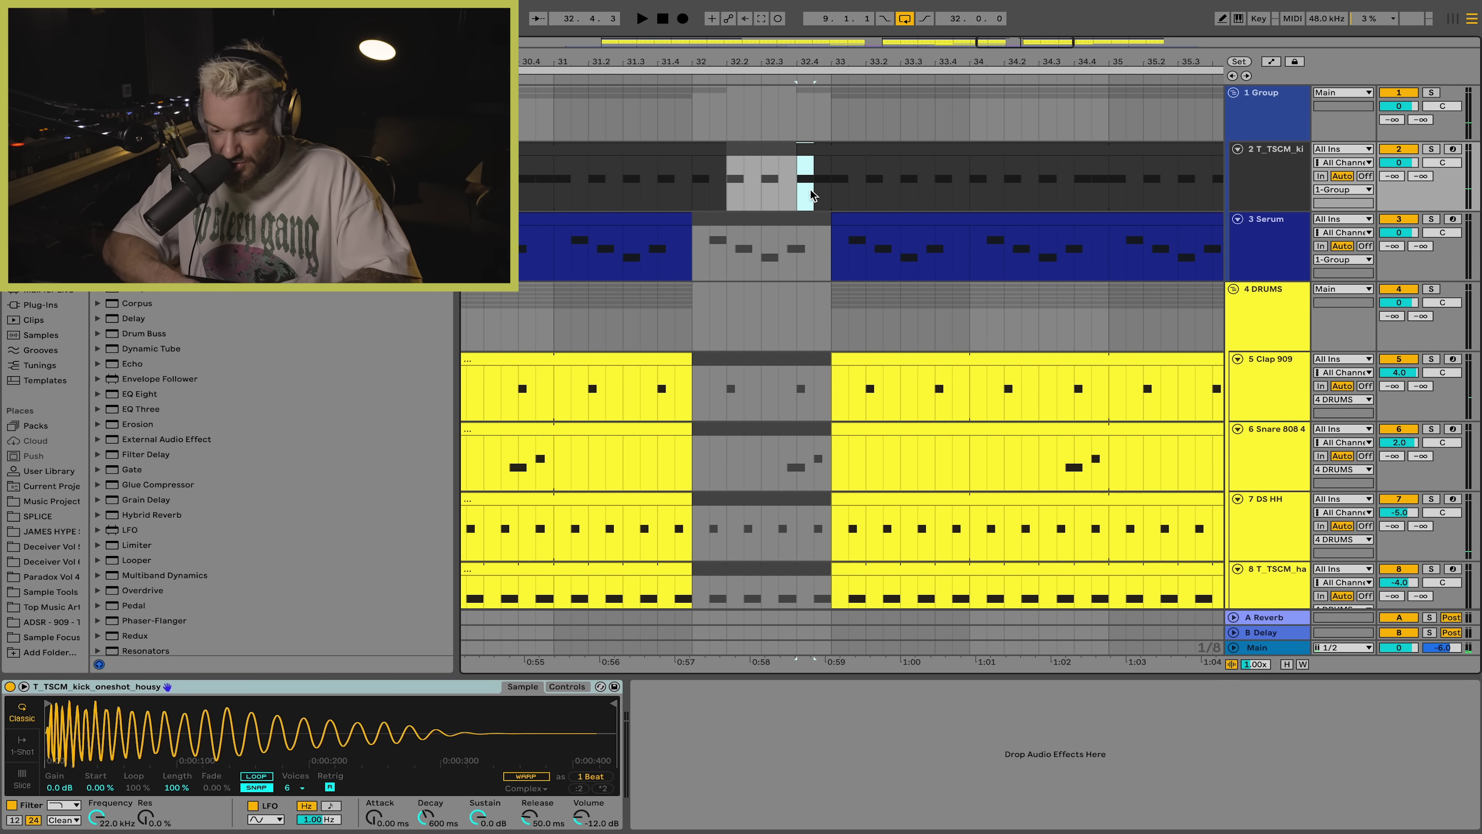
key("space")
scroll(817, 210, "down", 10)
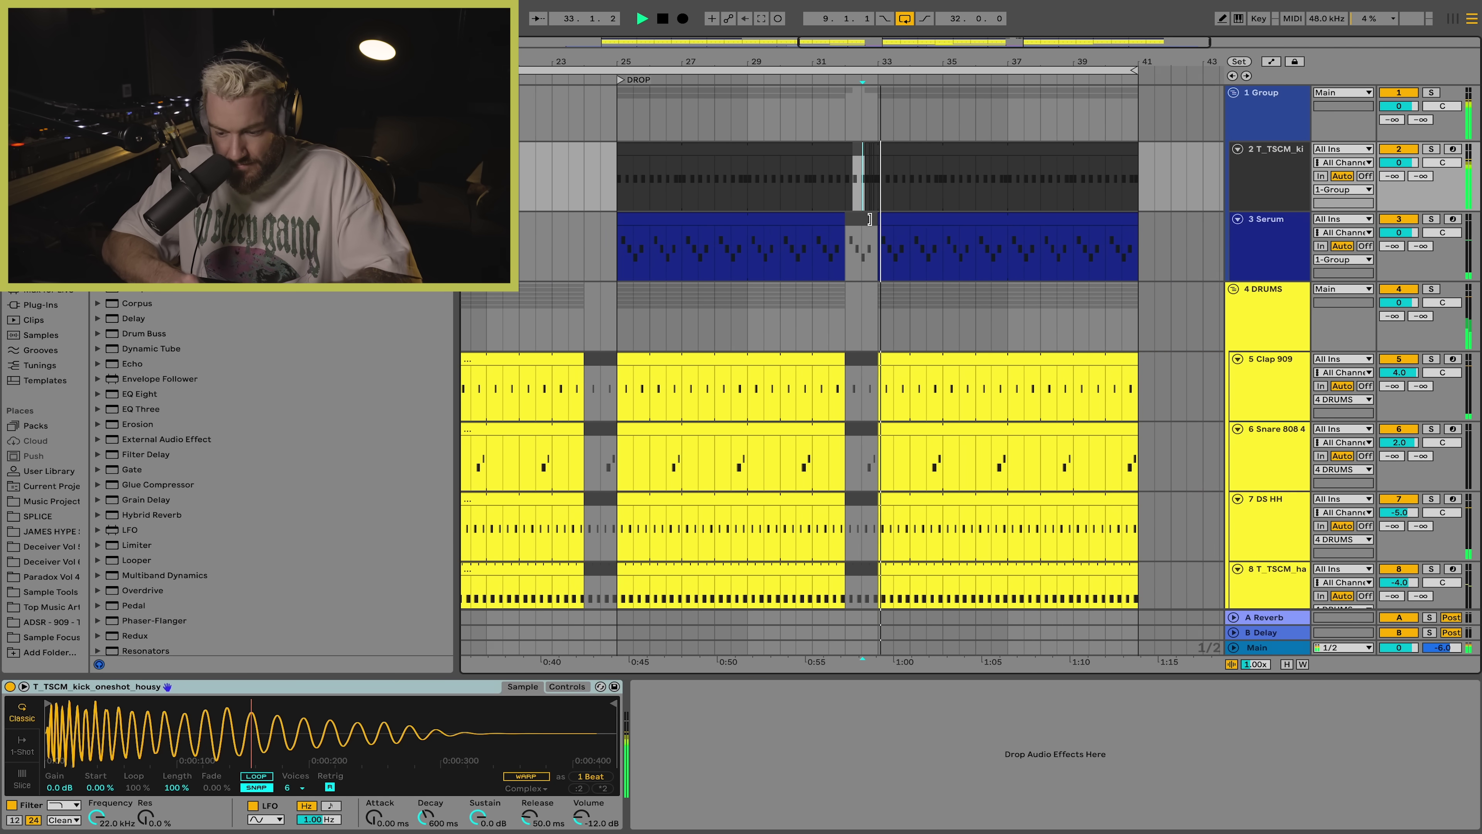
Step: Insert a new MIDI track directly below the Percussion track
left_click(870, 281)
scroll(870, 281, "down", 5)
scroll(926, 276, "up", 5)
left_click(925, 277)
scroll(926, 277, "down", 5)
left_click(1264, 275)
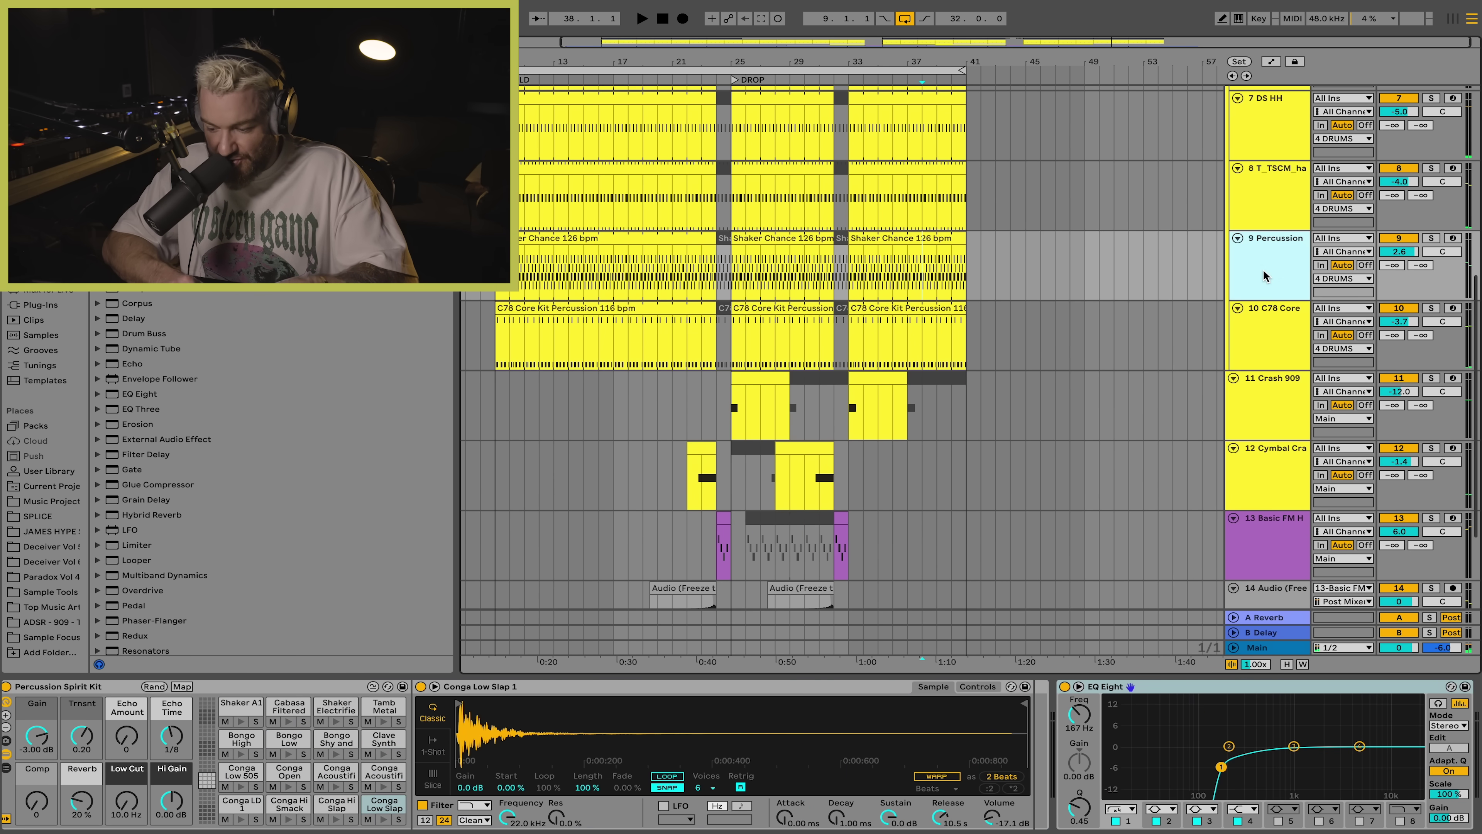
key("ctrl+shift+t")
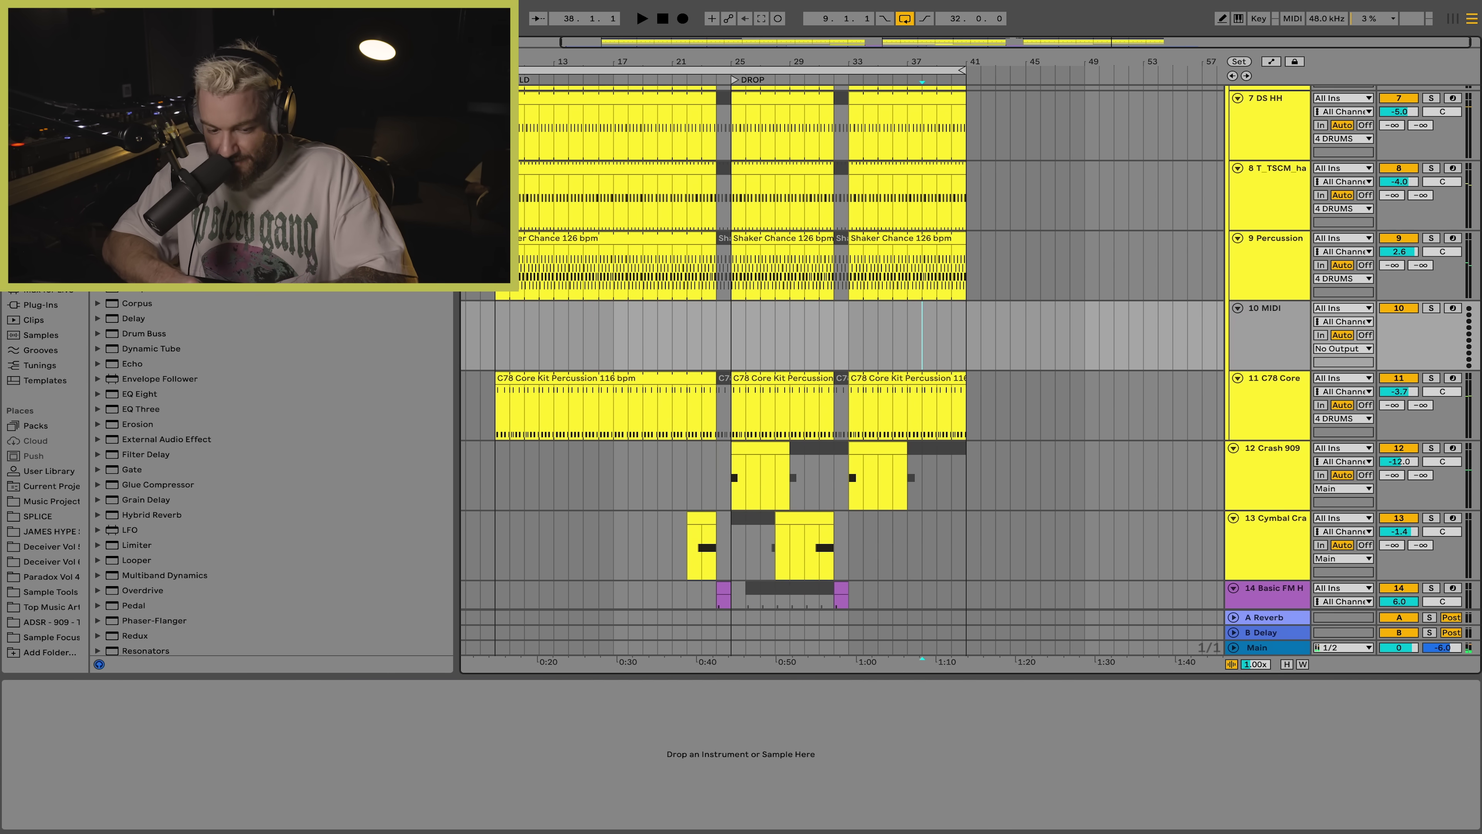
Step: Load the 909 Core Kit on the new track and program a looping ride pattern from bar 33
left_click(37, 215)
left_click_drag(109, 509, 856, 320)
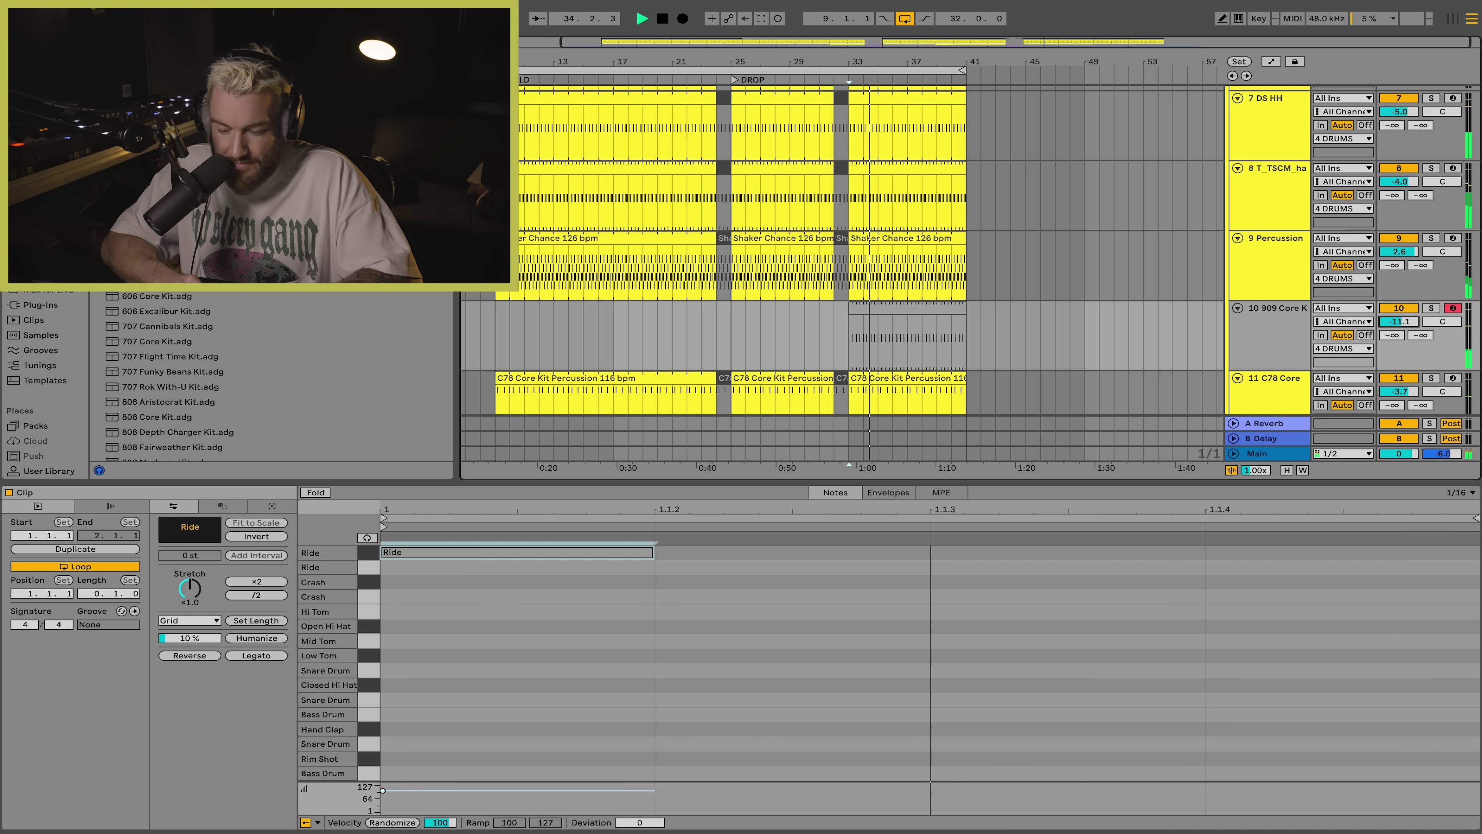
double_click(994, 569)
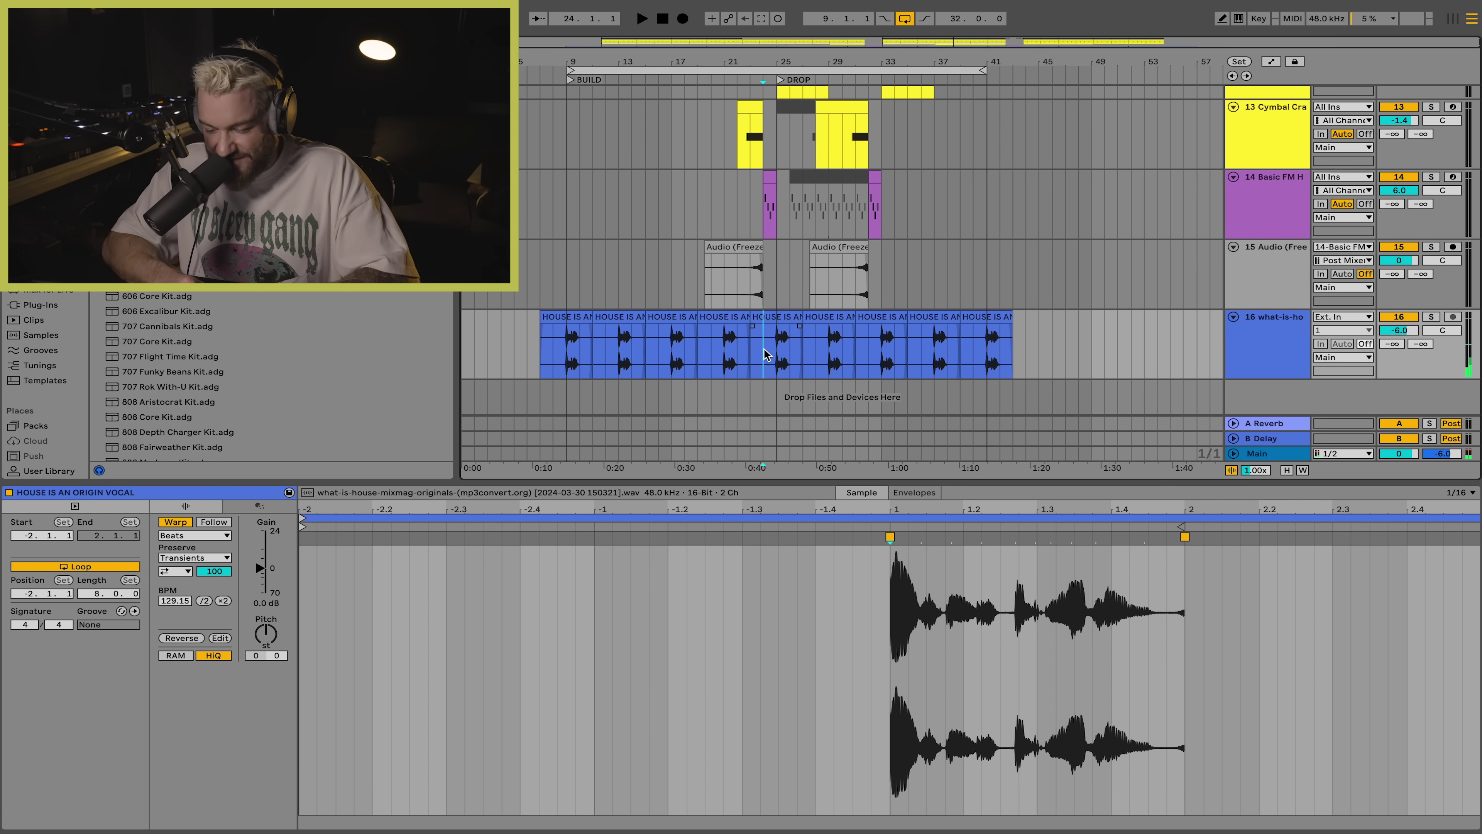
Step: Record the vocal track's Post Mixer output onto a new audio track at bar 29 and mute the vocal clips at bars 27 and 35
key("ctrl+t")
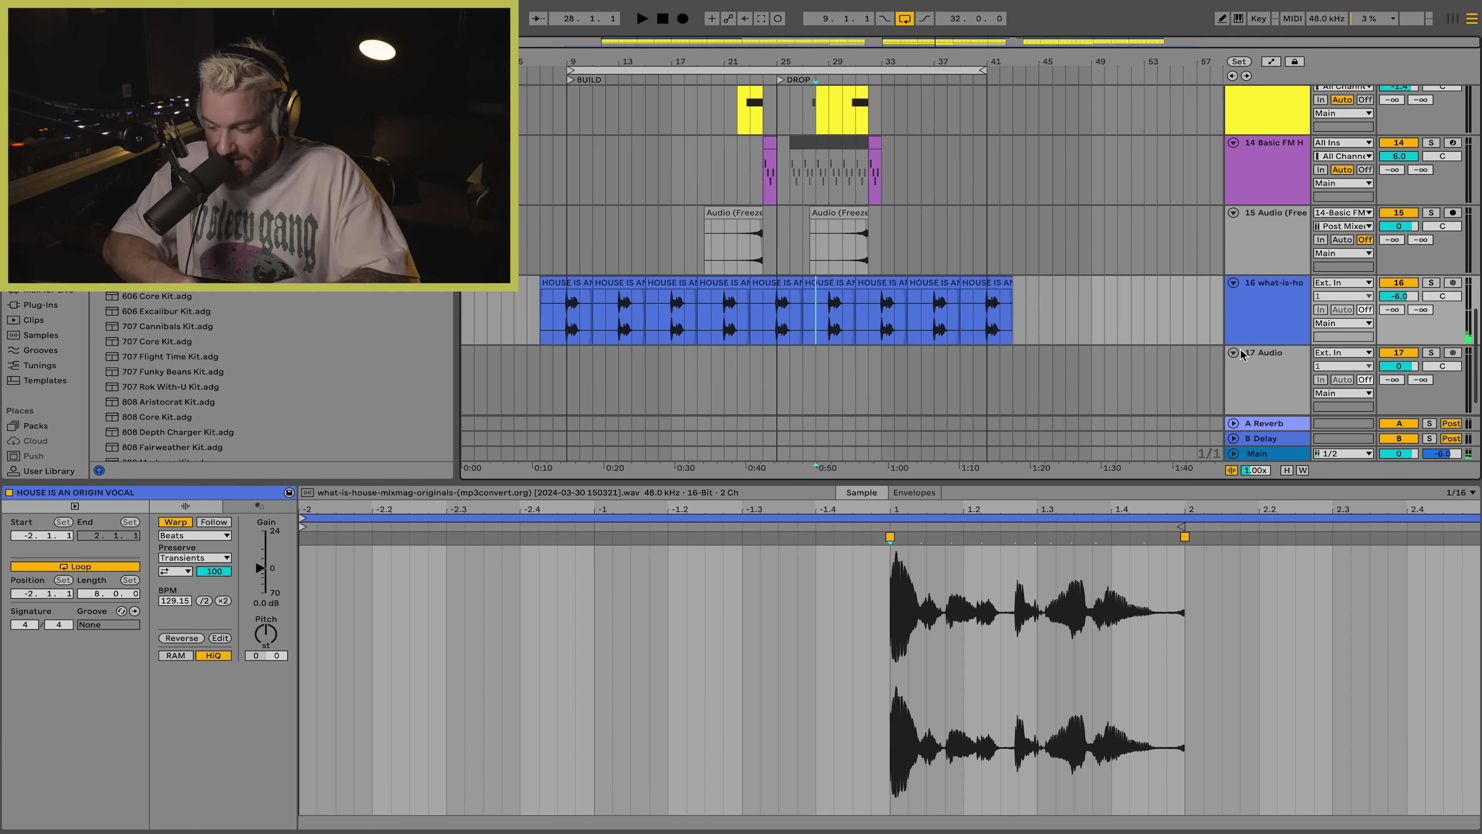
left_click(1342, 352)
left_click(1284, 453)
left_click(831, 284)
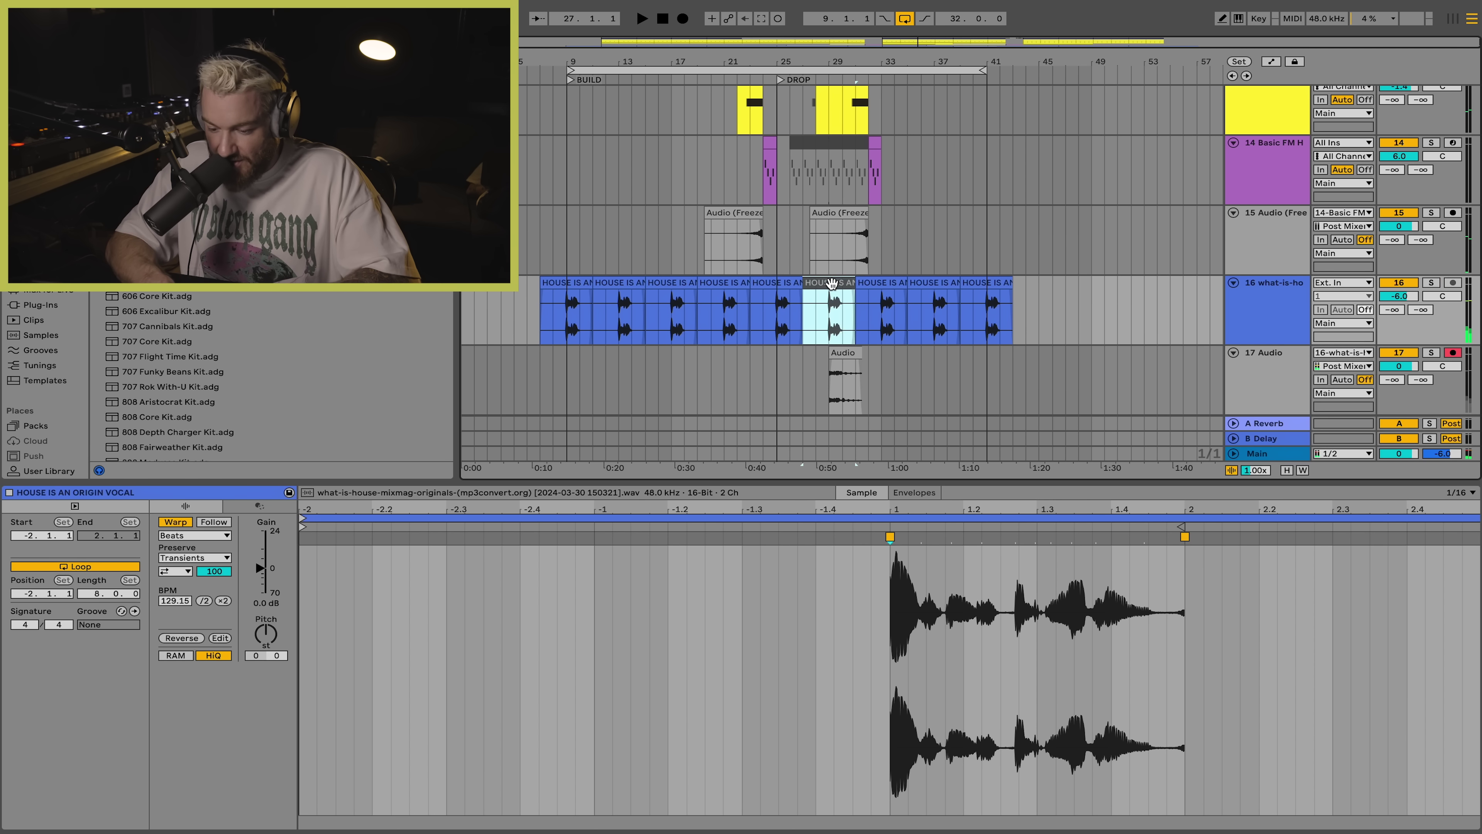
left_click(932, 279)
Step: Insert a MIDI track with the Amigo sampler, load the recorded vocal audio and cut it up in Slice mode
left_click(860, 386)
key("ctrl+shift+t")
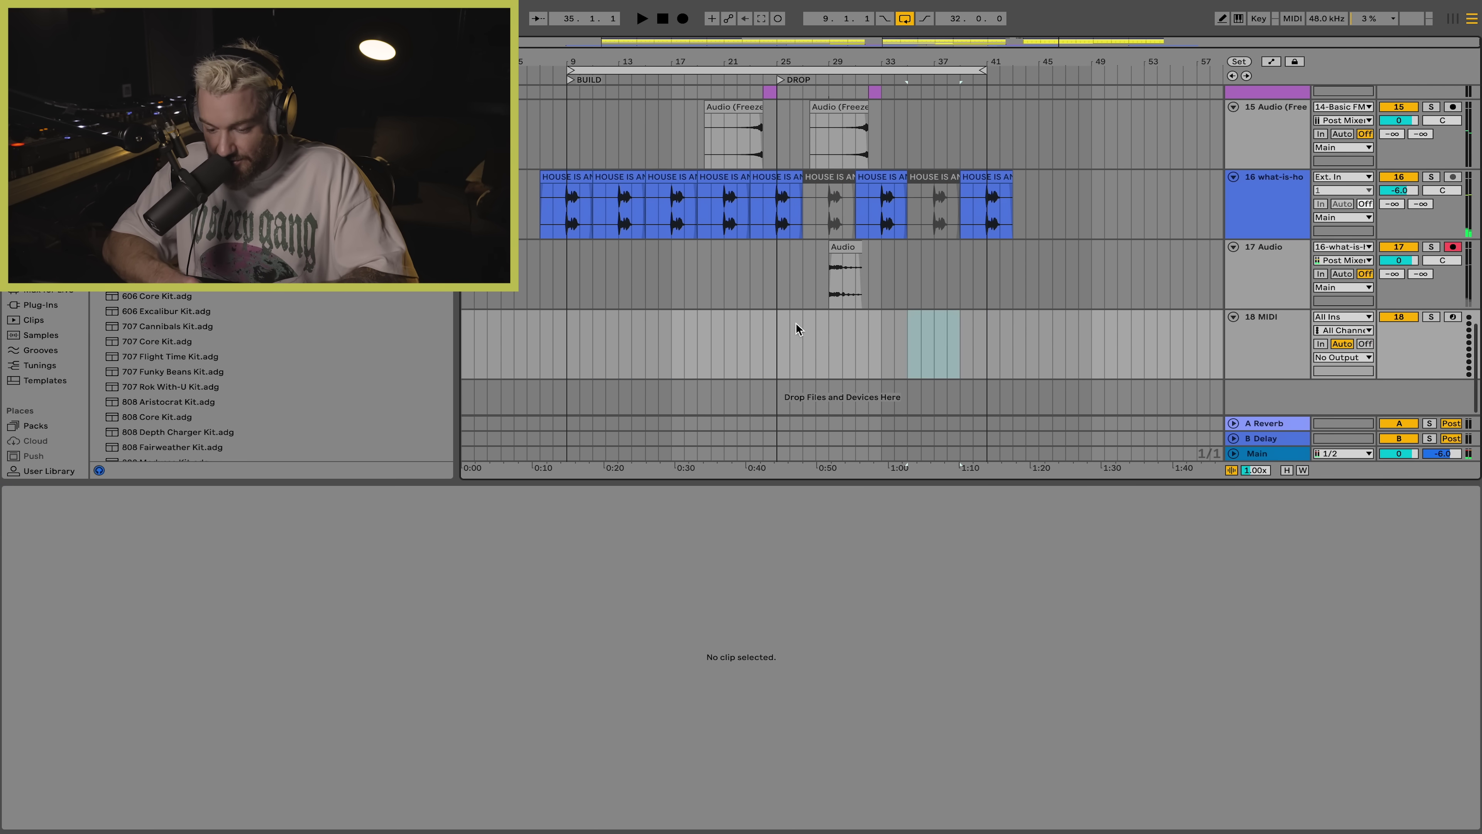
left_click(794, 327)
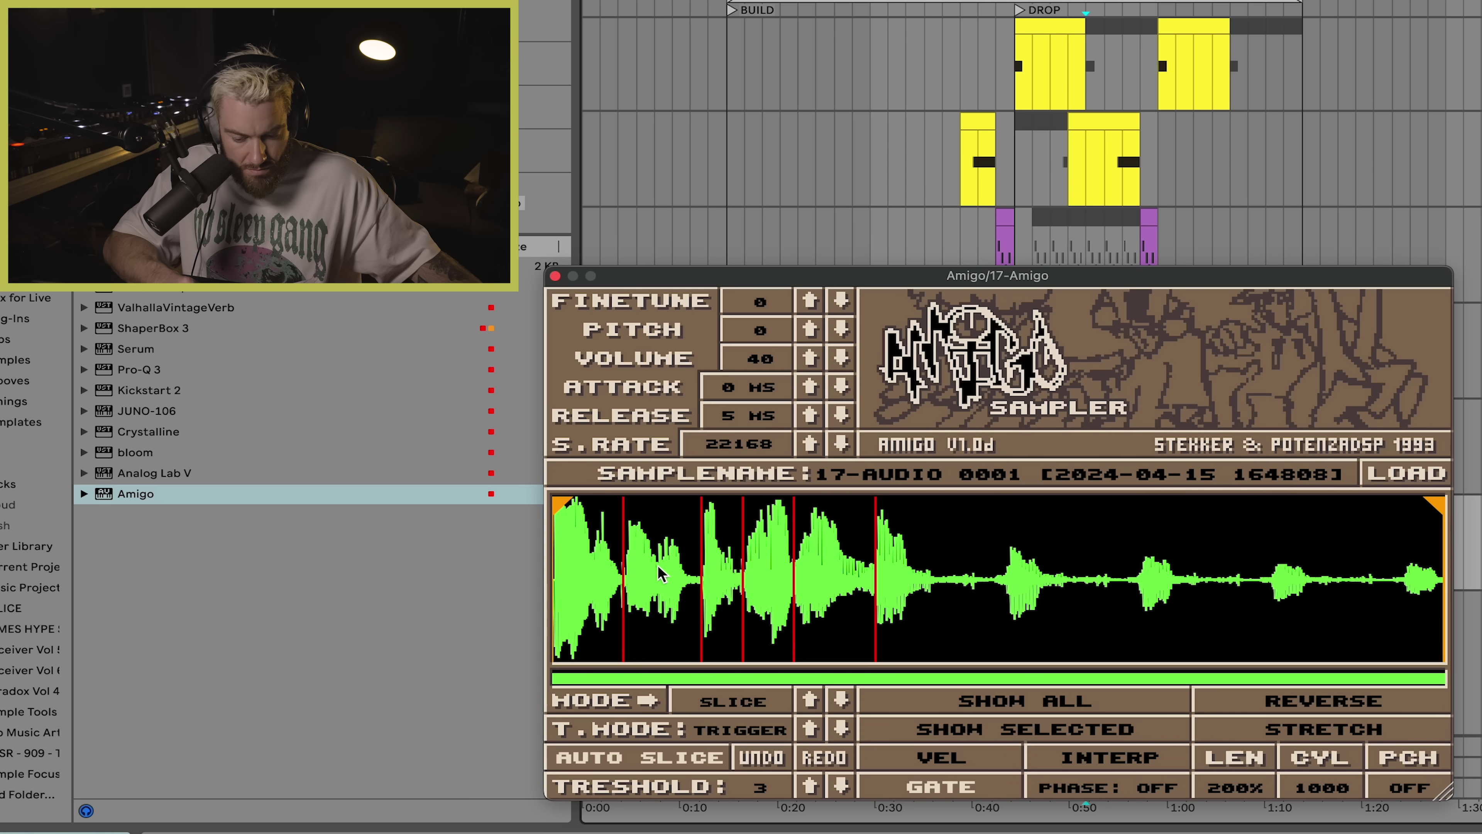
key("super+alt+p")
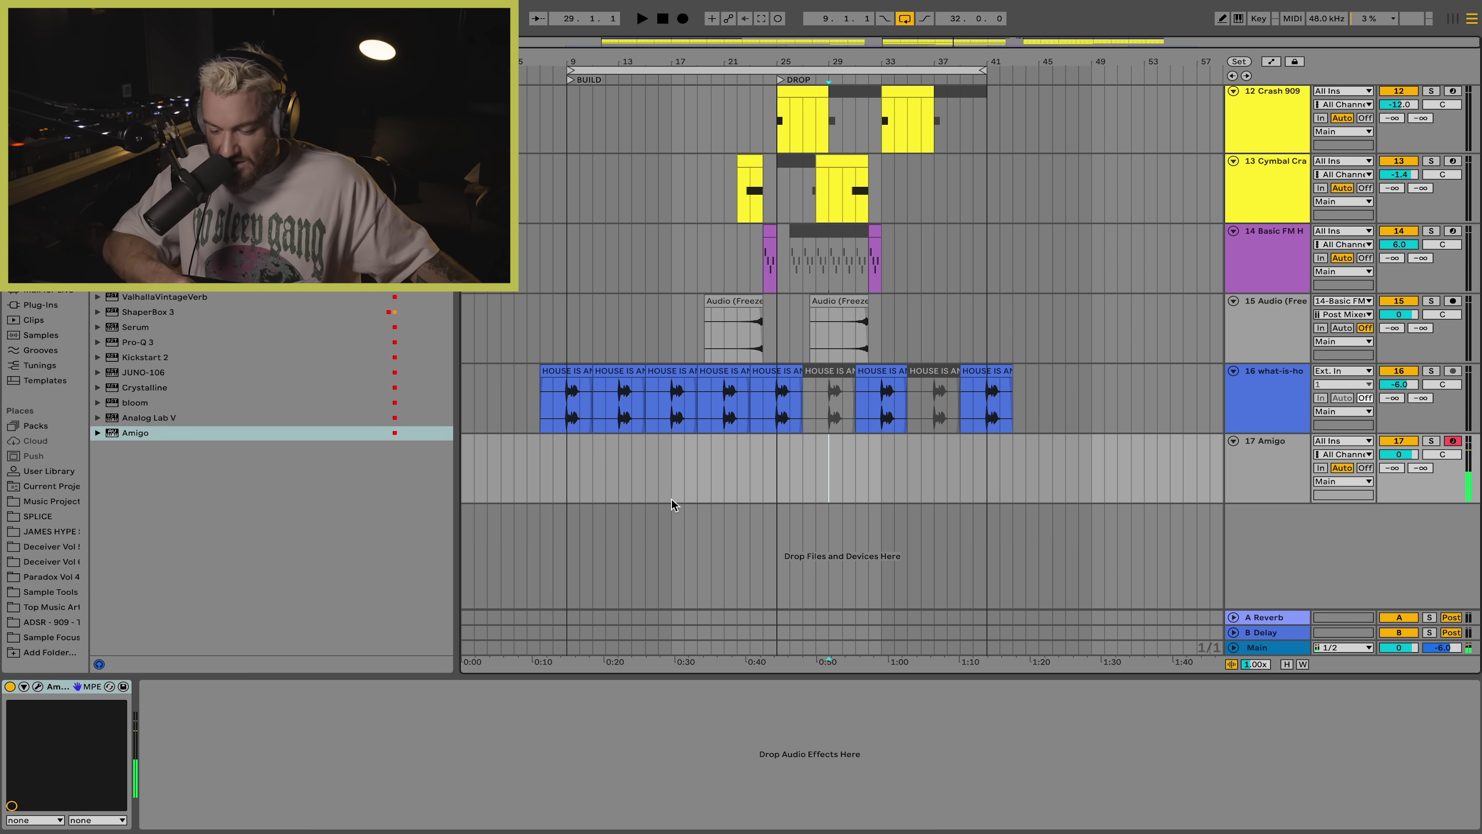
Step: Record a short pattern of sliced vocal chops on the Amigo track at bar 28 and play it in the arrangement
left_click(683, 19)
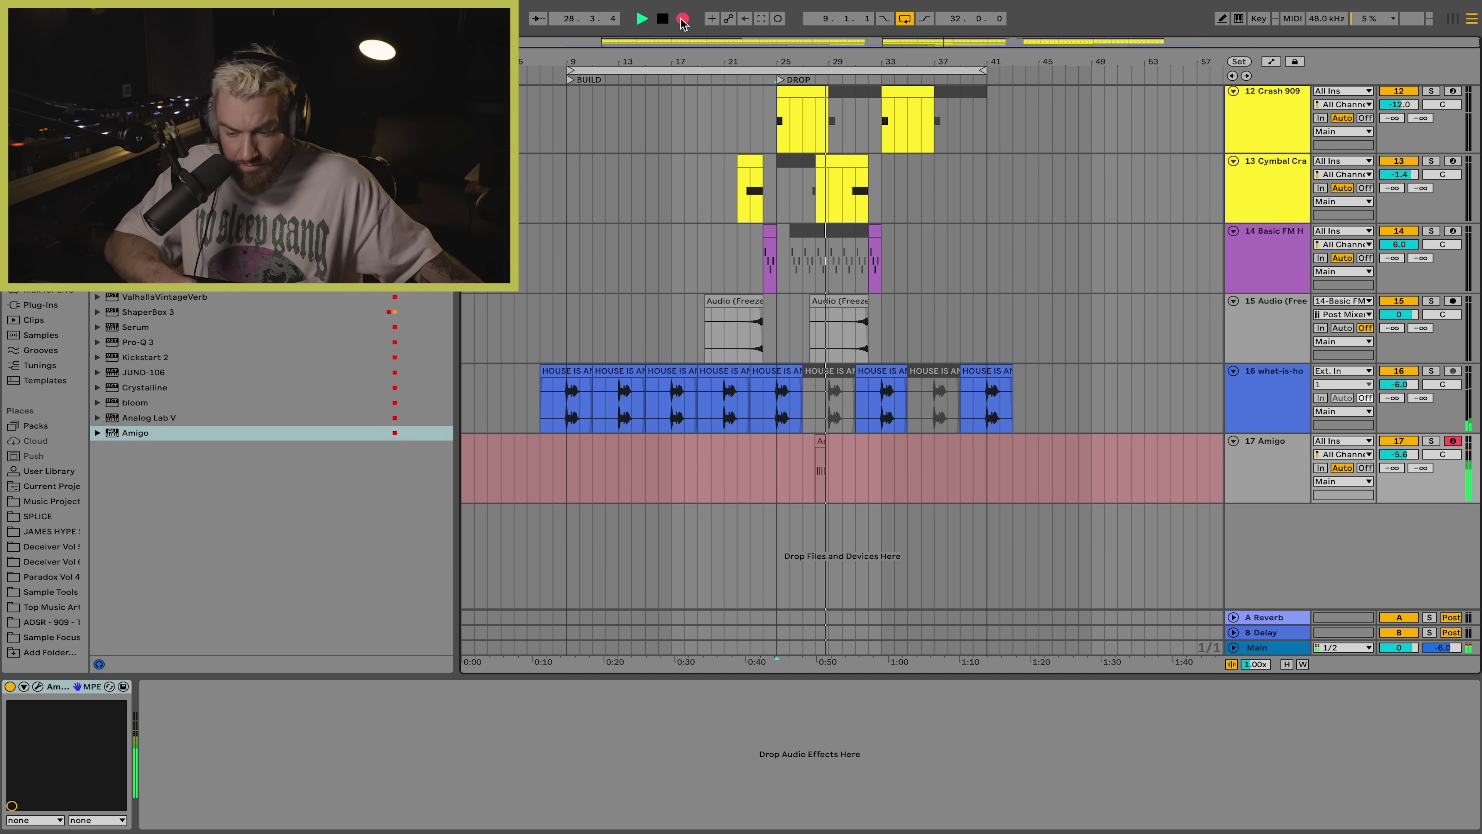
left_click(683, 20)
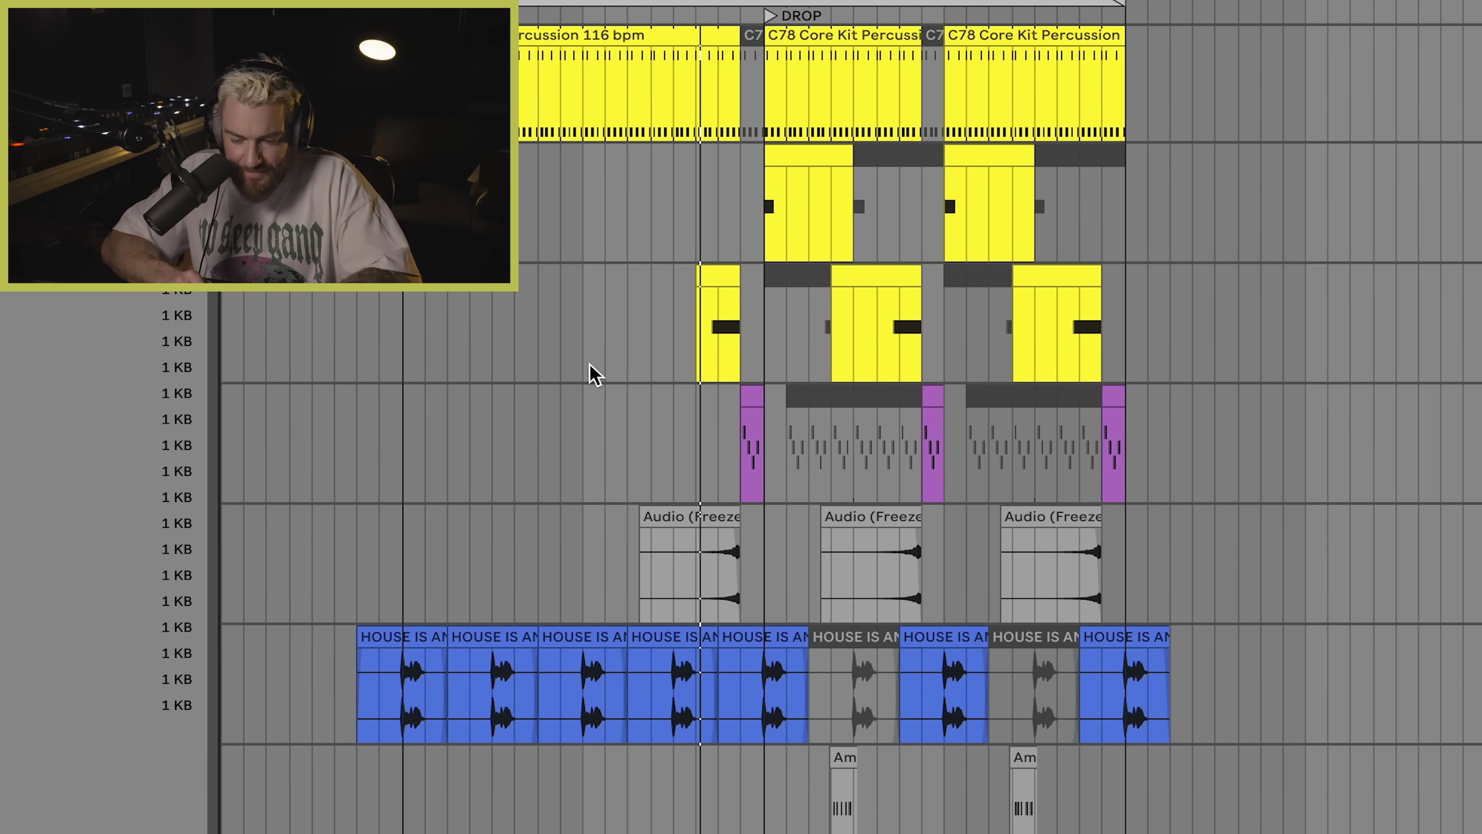
left_click(564, 364)
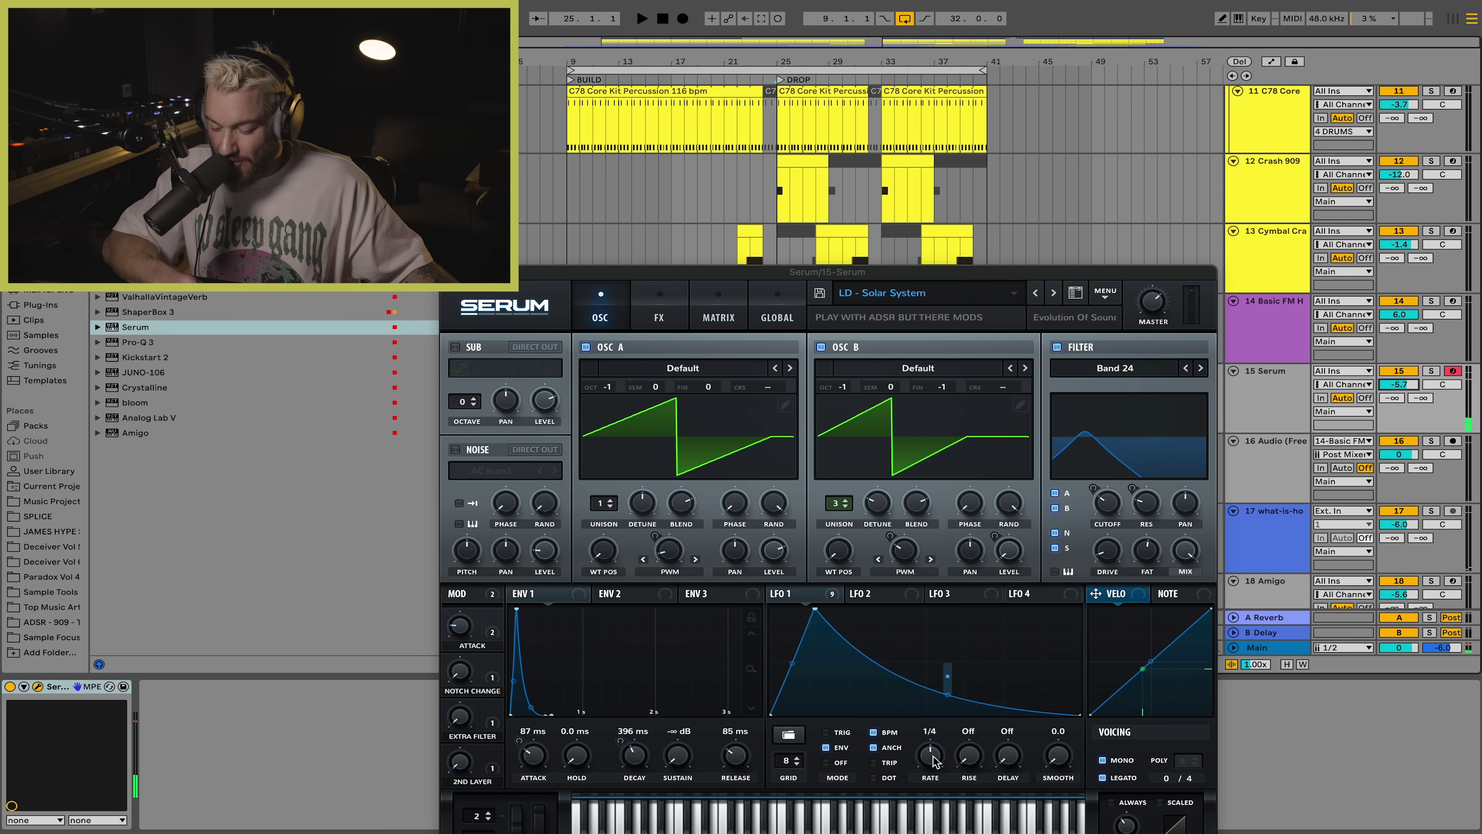
Step: Set Serum's LFO 1 rate to bar and Env 1 sustain to -5.5 dB on LD - Solar System, and play the drop
left_click_drag(934, 759, 933, 742)
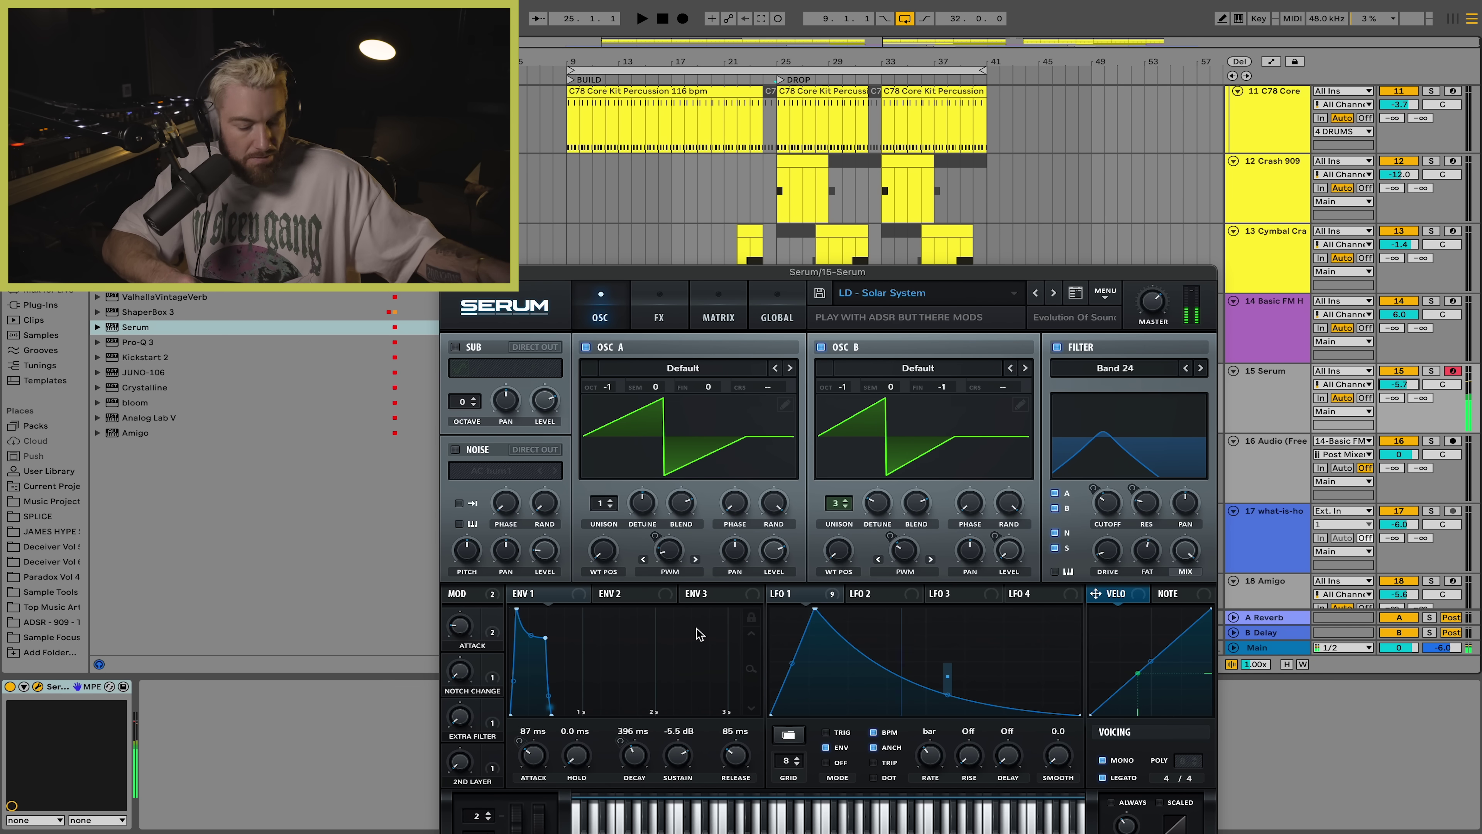
left_click(763, 267)
key("space")
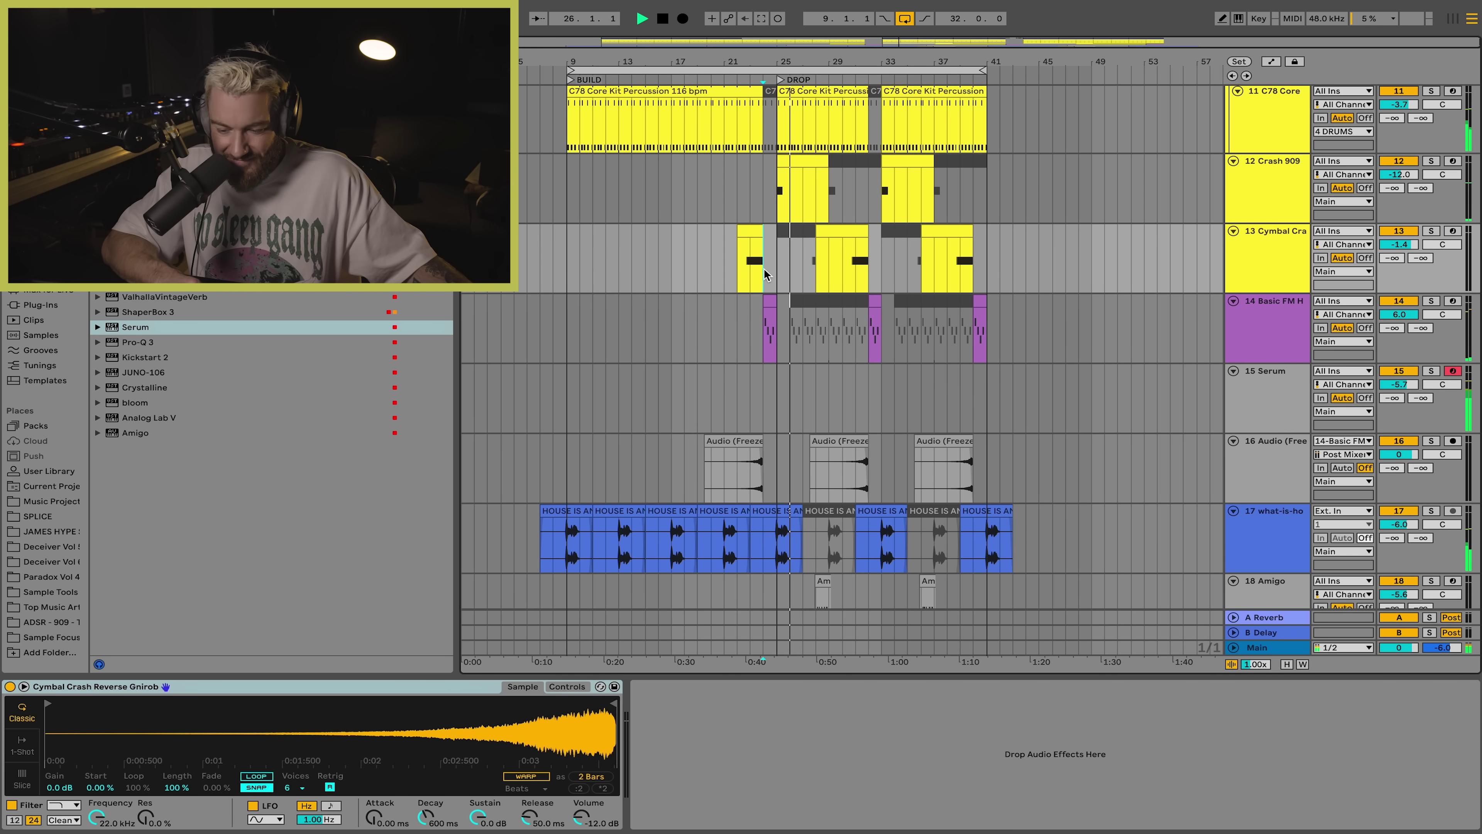
key("space")
Step: Adjust the Filter effect's mix in Serum's effects and record a lead phrase on the Serum track in the drop
left_click(781, 368)
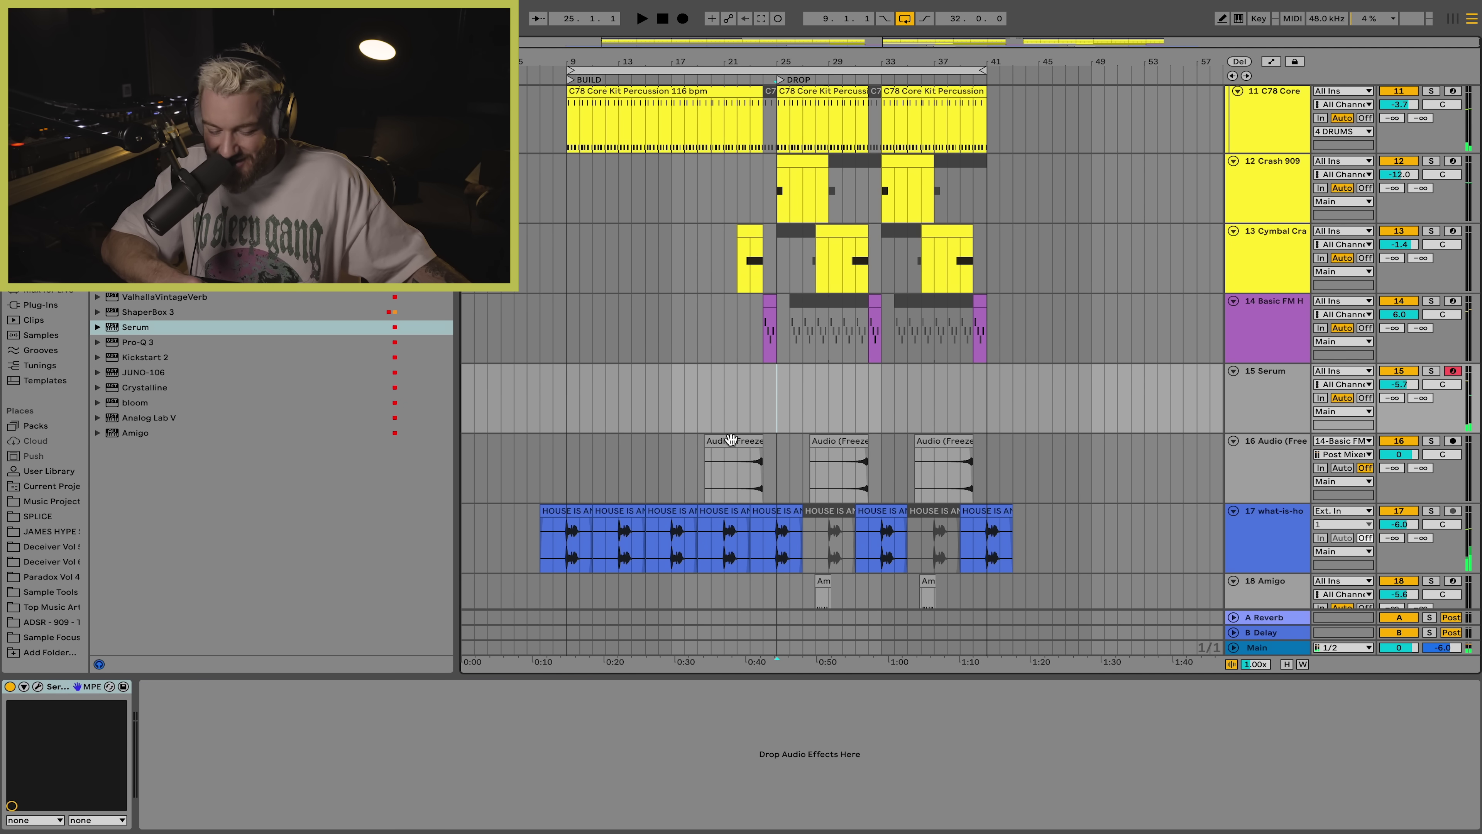
left_click(38, 687)
left_click(659, 309)
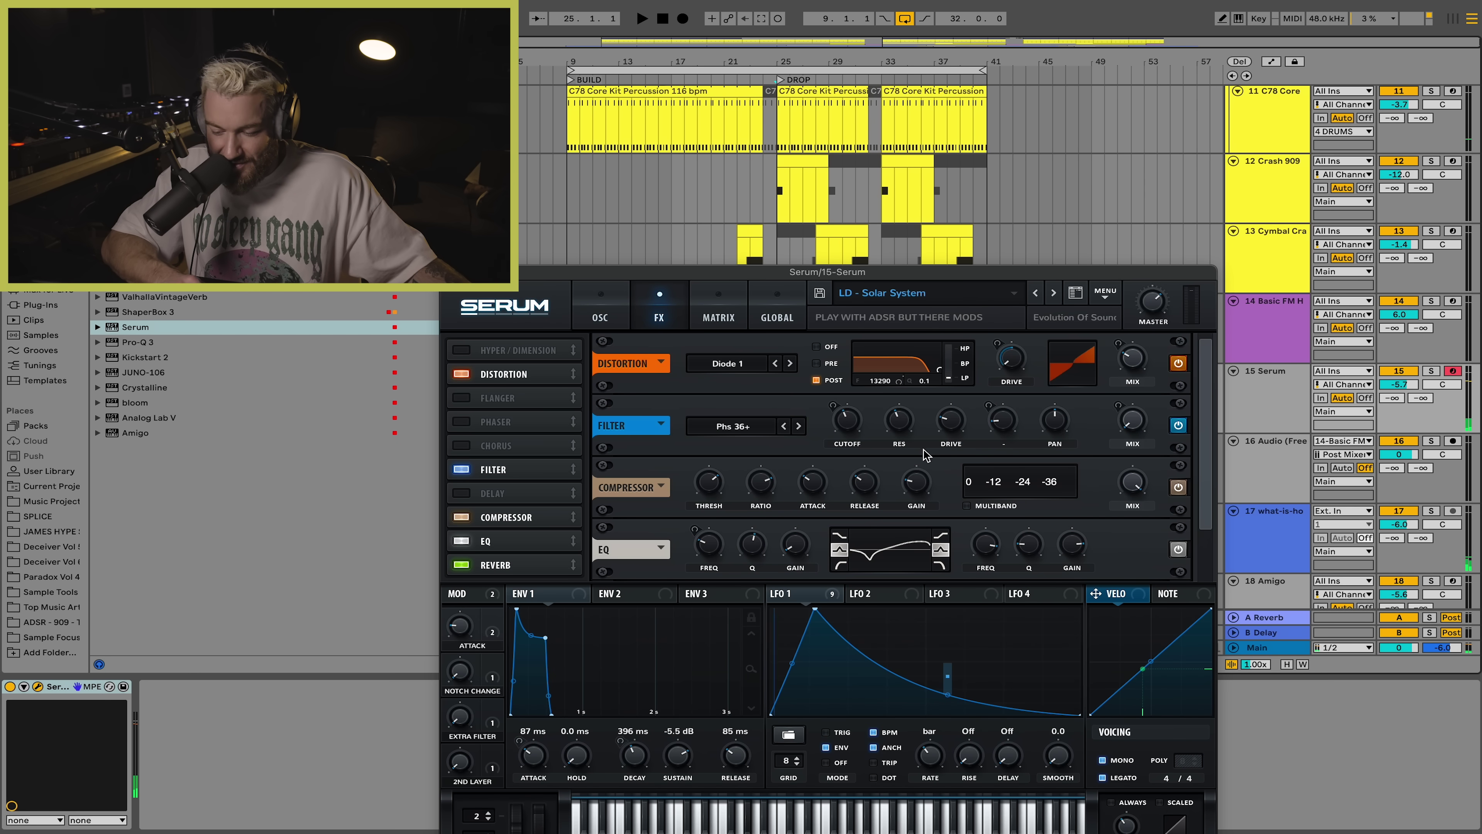
left_click_drag(1135, 426, 1067, 49)
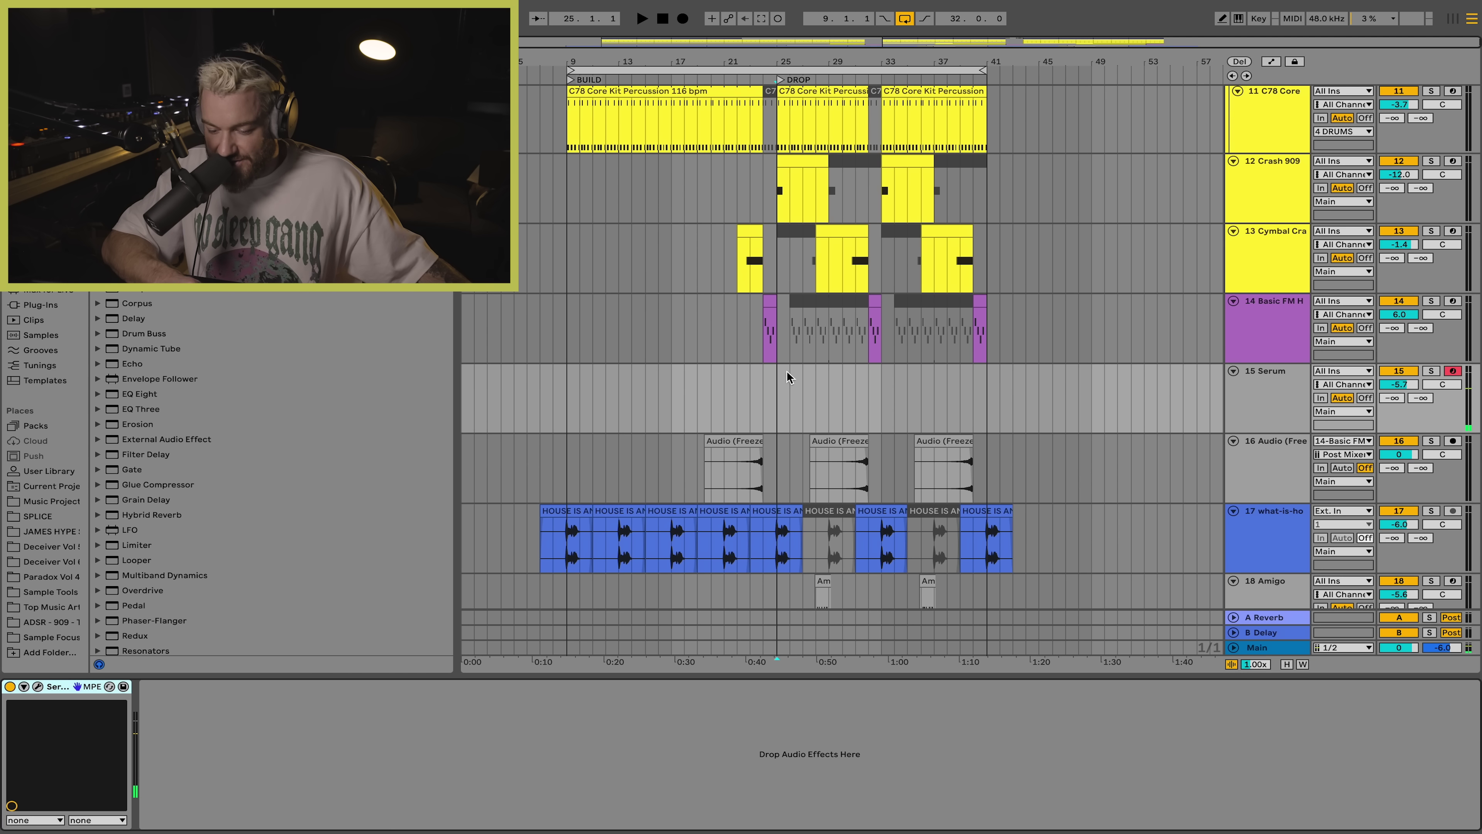
left_click(683, 18)
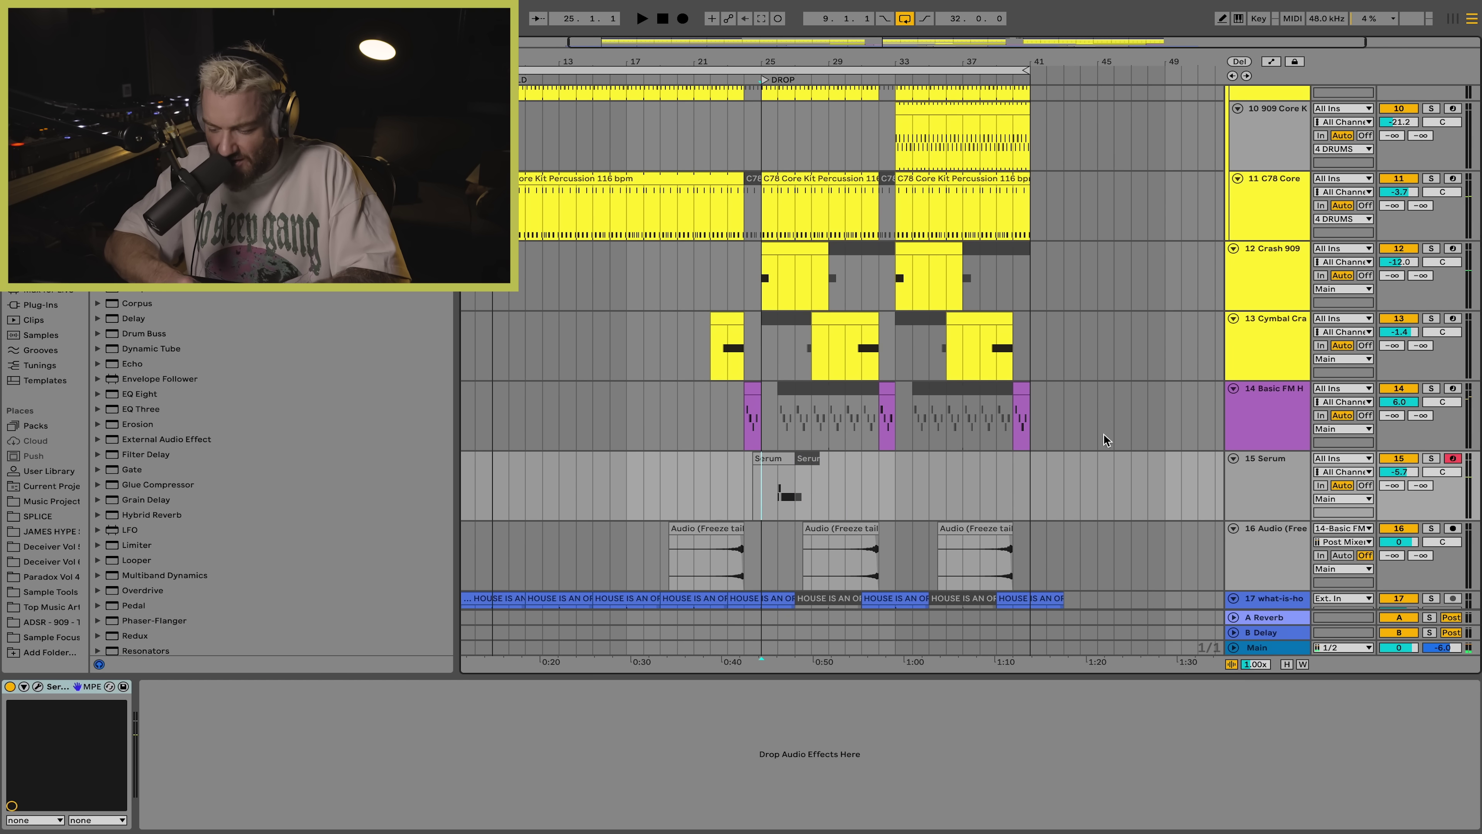
Step: Create a second Serum track with an Arpeggiator and automated Free Rate over bars 26 to 28, and play it soloed
left_click(1272, 476)
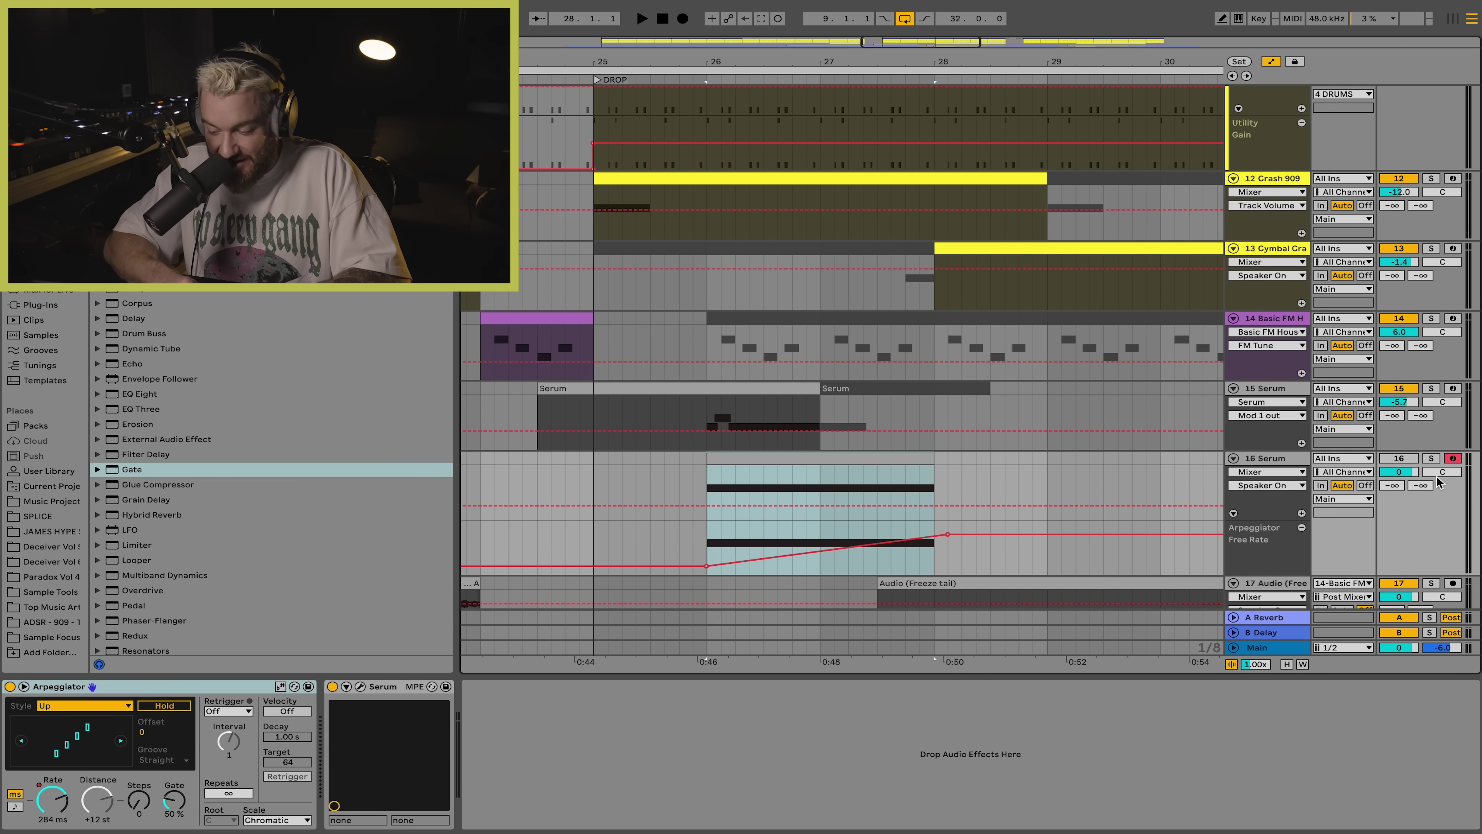
left_click(1431, 458)
key("space")
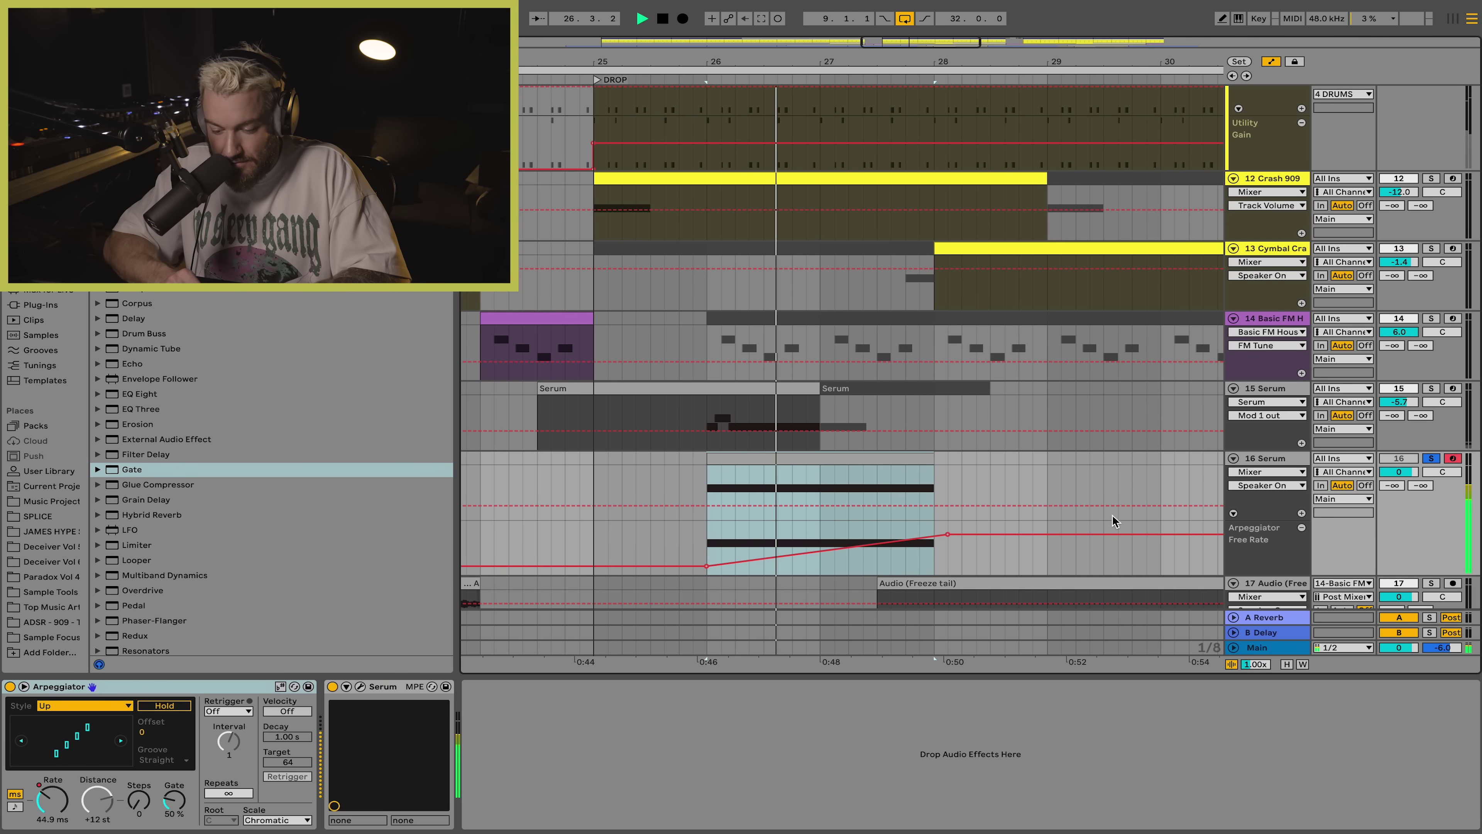
key("space")
Step: Sidechain the lead Serum's Gate from 16-Serum, Post FX, with threshold -20.2 dB, attack 0.02 ms and release 0.27 ms, and play it
left_click(710, 414)
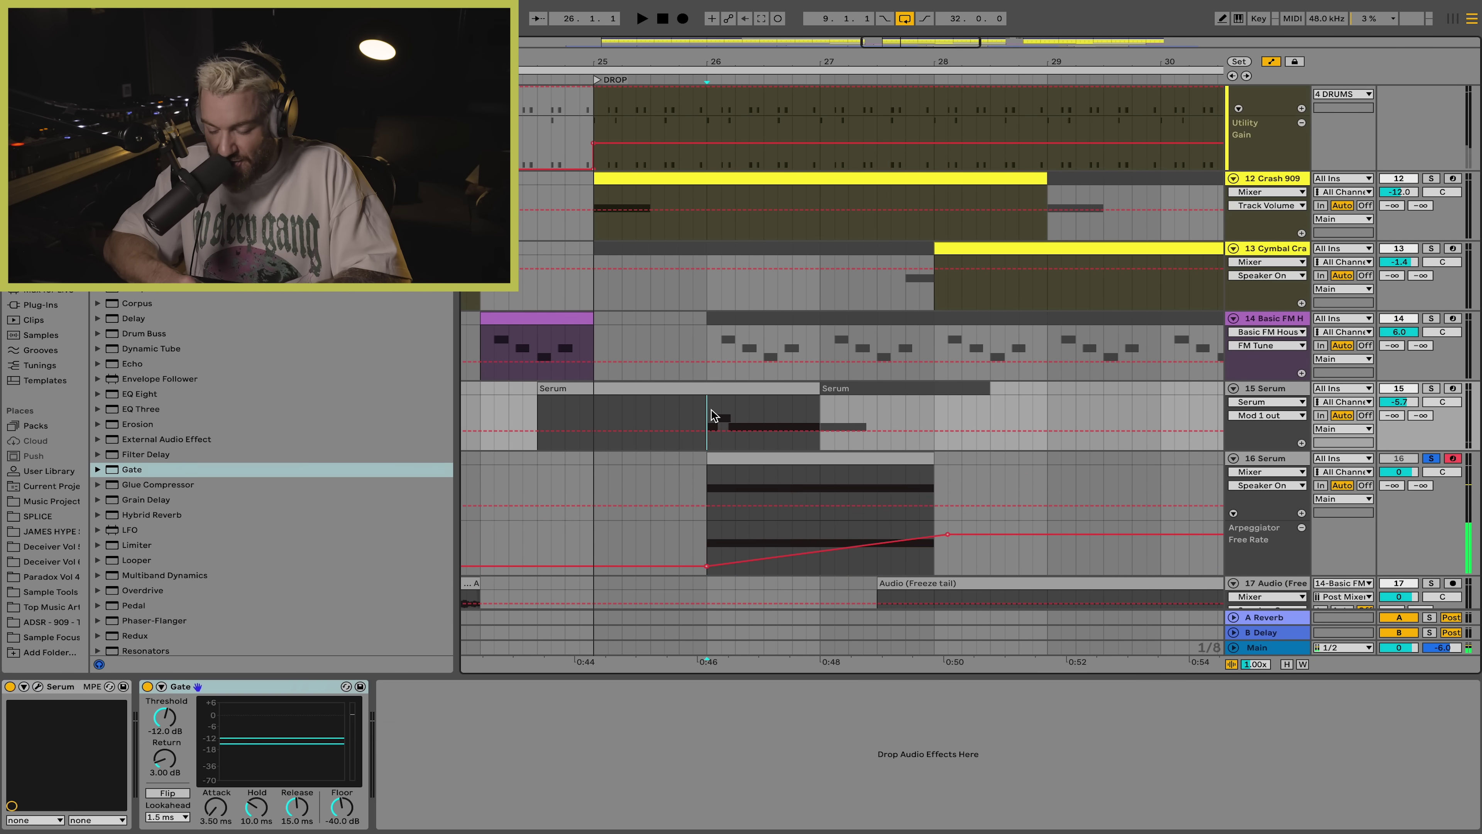
left_click(161, 687)
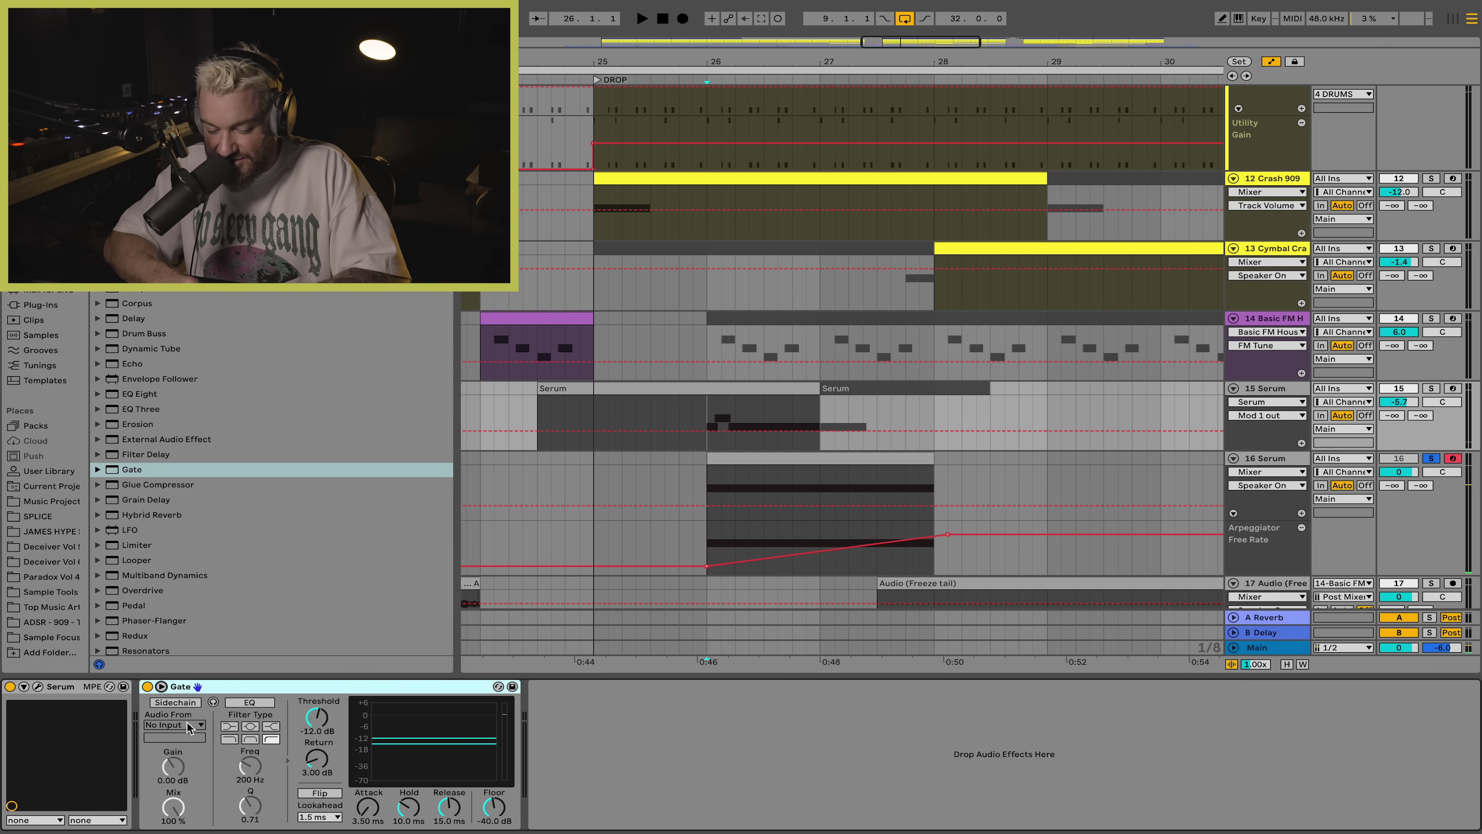
left_click(176, 702)
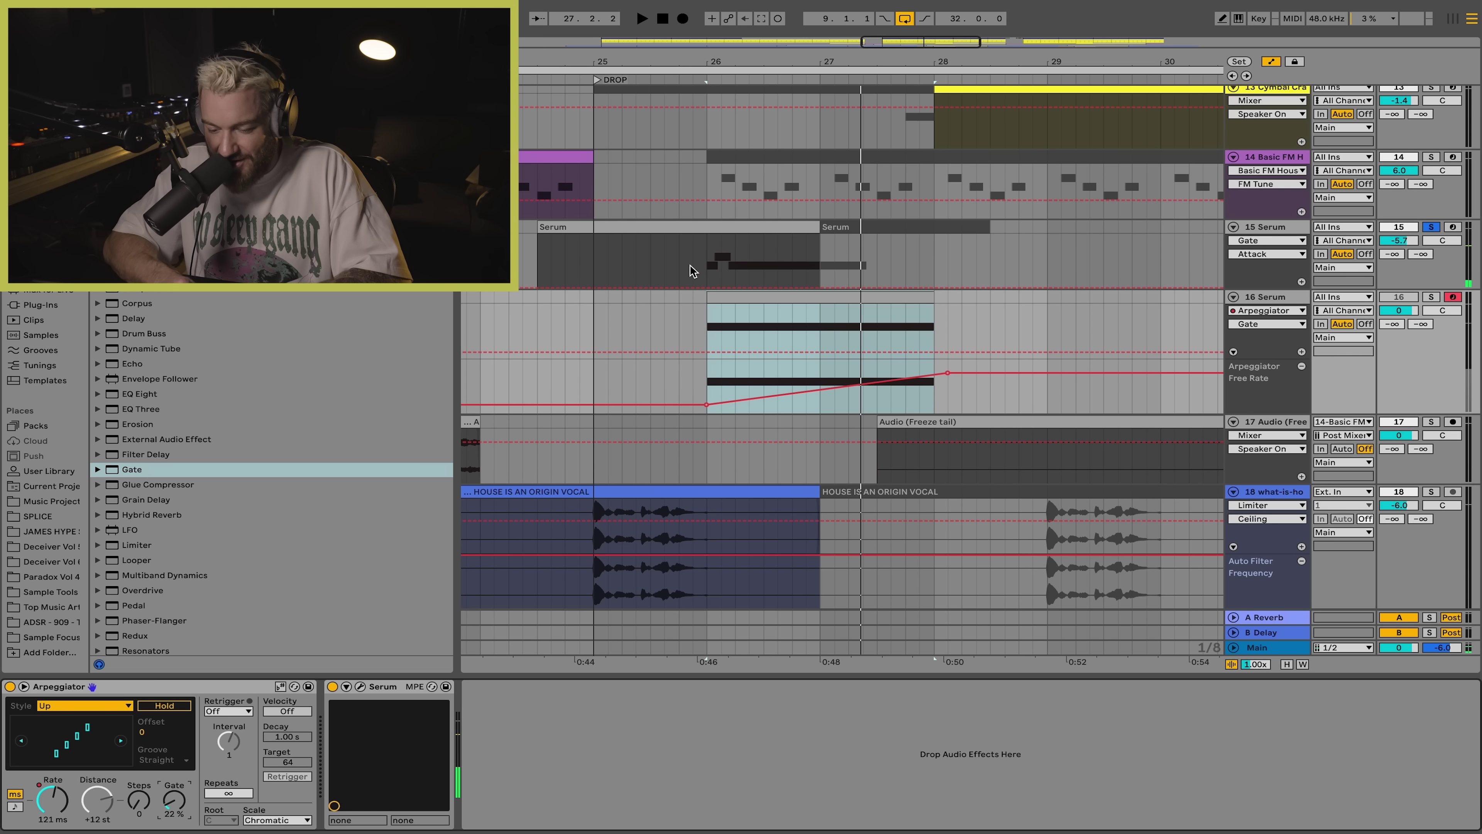
key("space")
left_click(711, 267)
key("space")
Step: Insert ValhallaVintageVerb before the Gate on the lead Serum track and adjust its Mix to 36.3 % and its BassMult
left_click(153, 331)
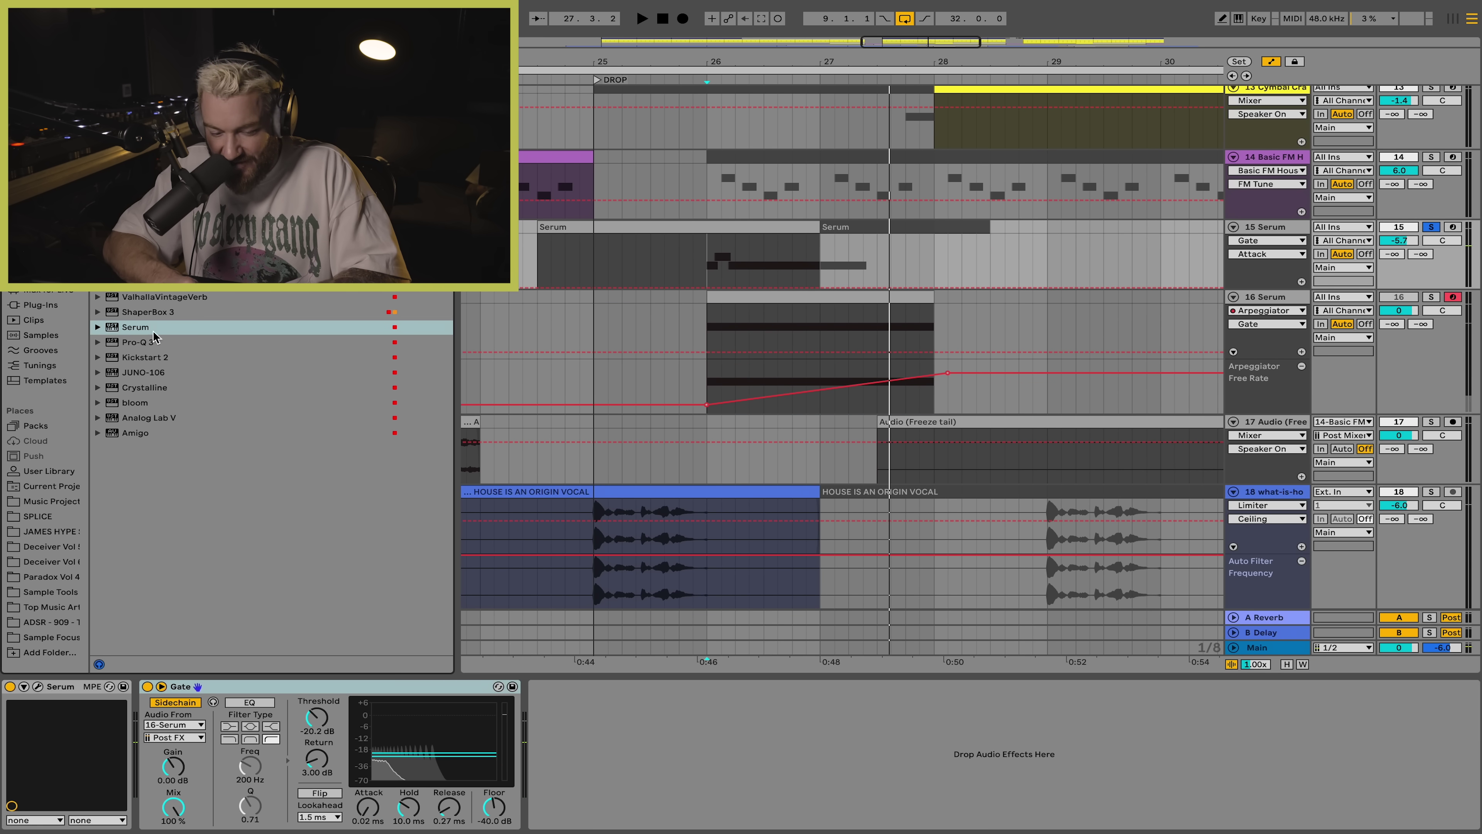
double_click(135, 296)
key("space")
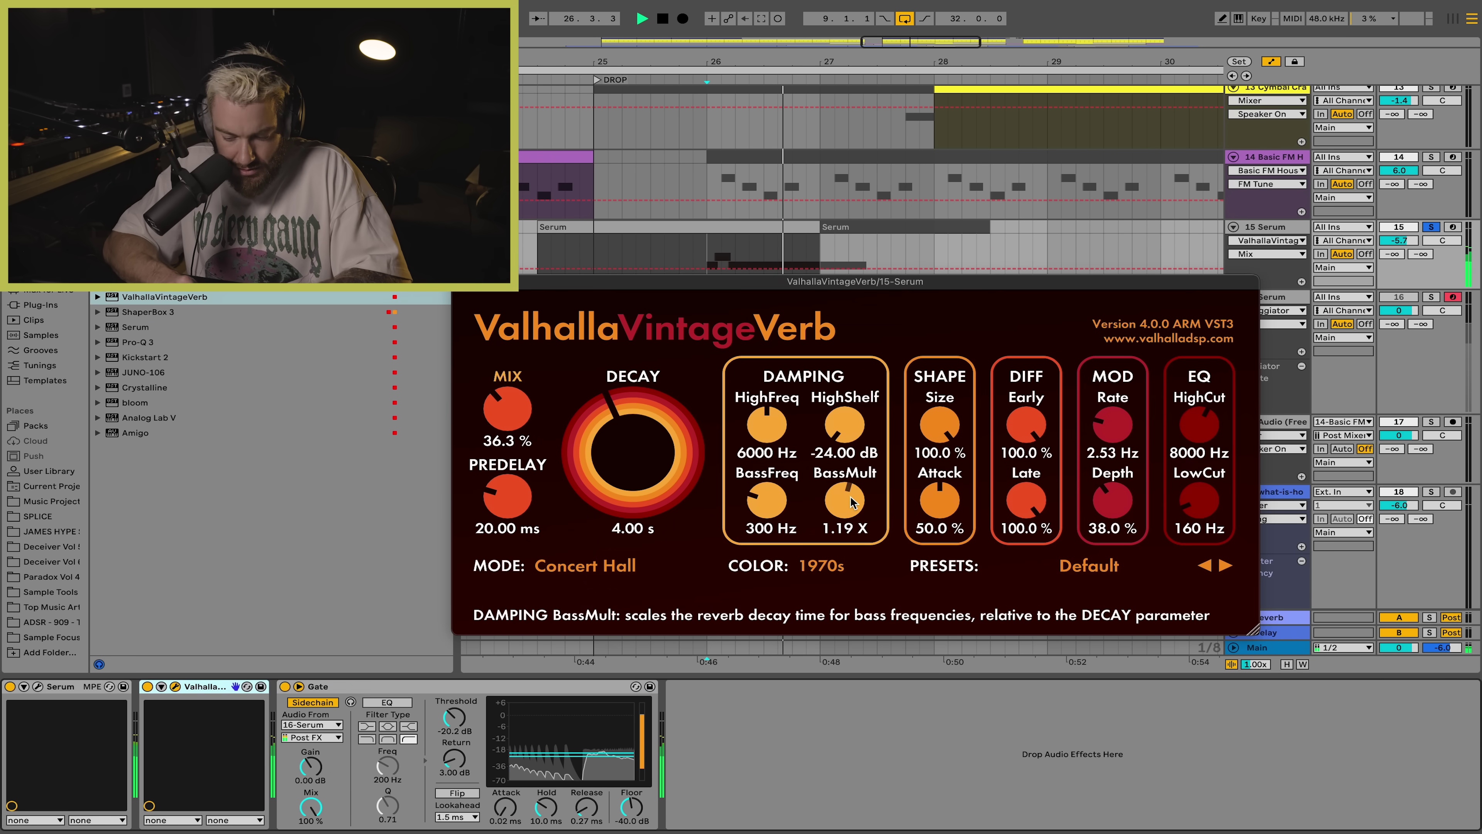
left_click(176, 686)
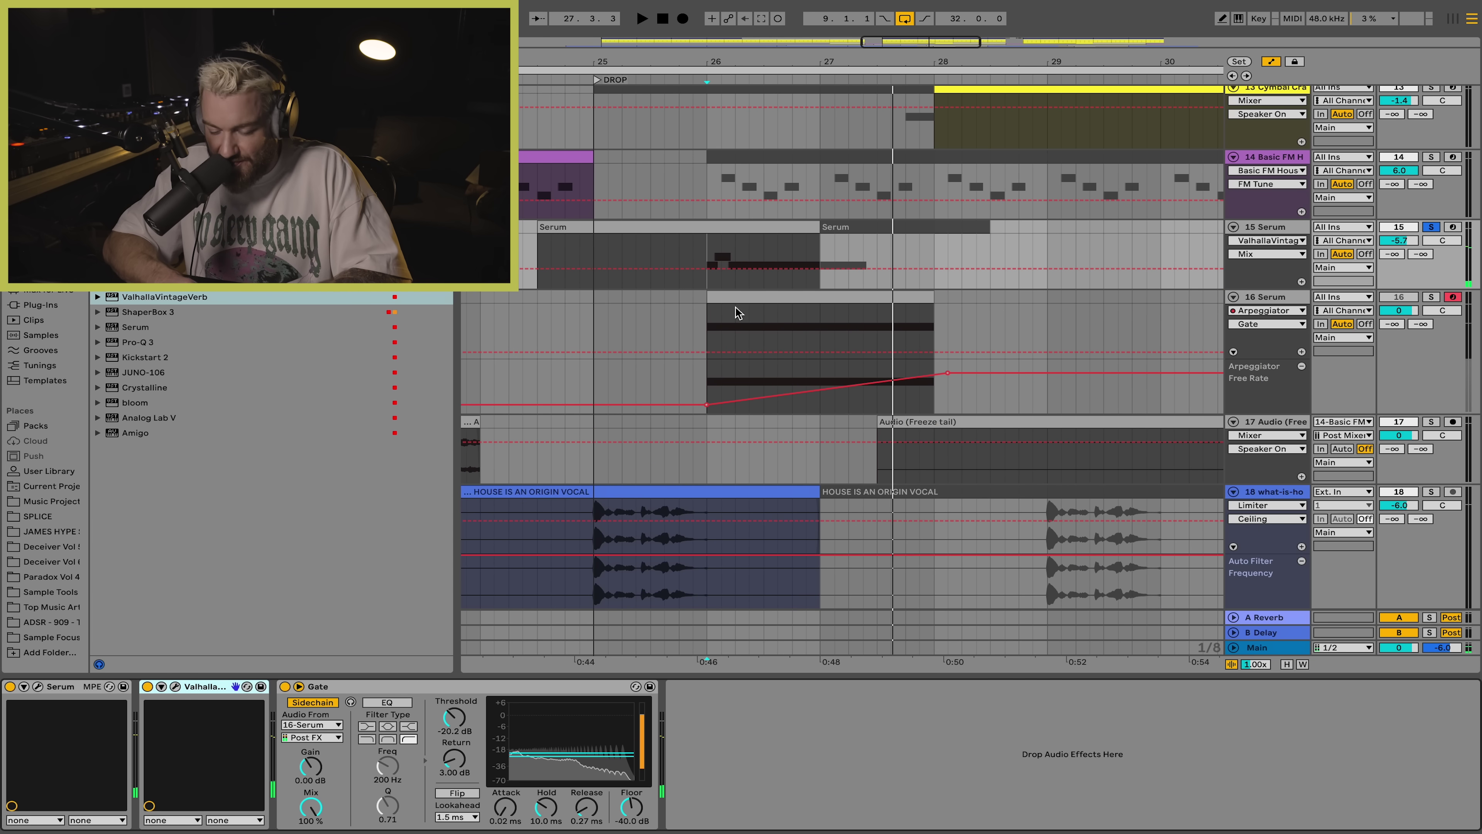
Step: Play the gated lead with the full mix through the drop and hide the automation lanes
left_click(589, 252)
key("space")
key("space")
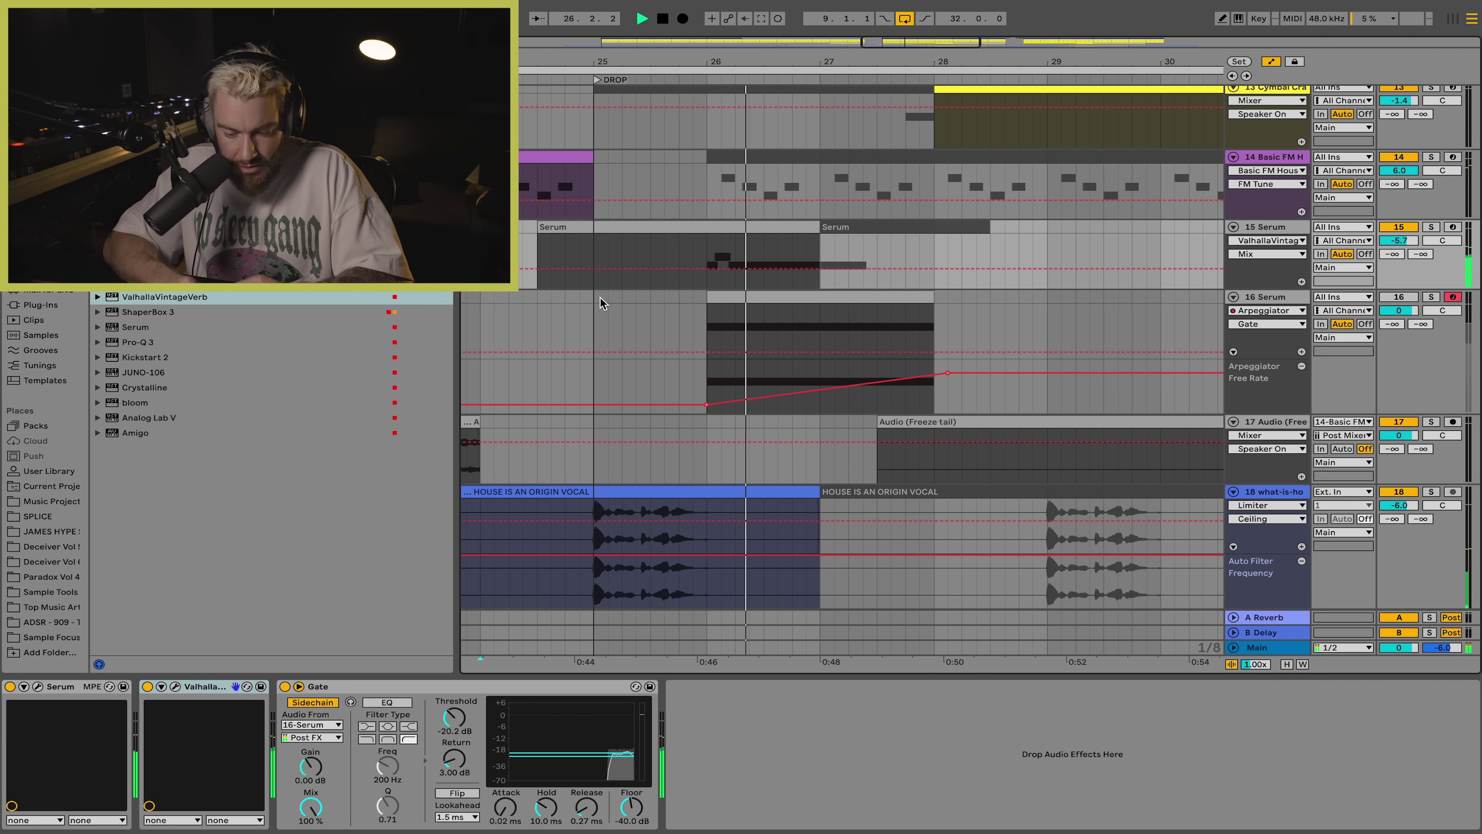
key("minus")
left_click(599, 229)
key("a")
left_click(597, 258)
key("space")
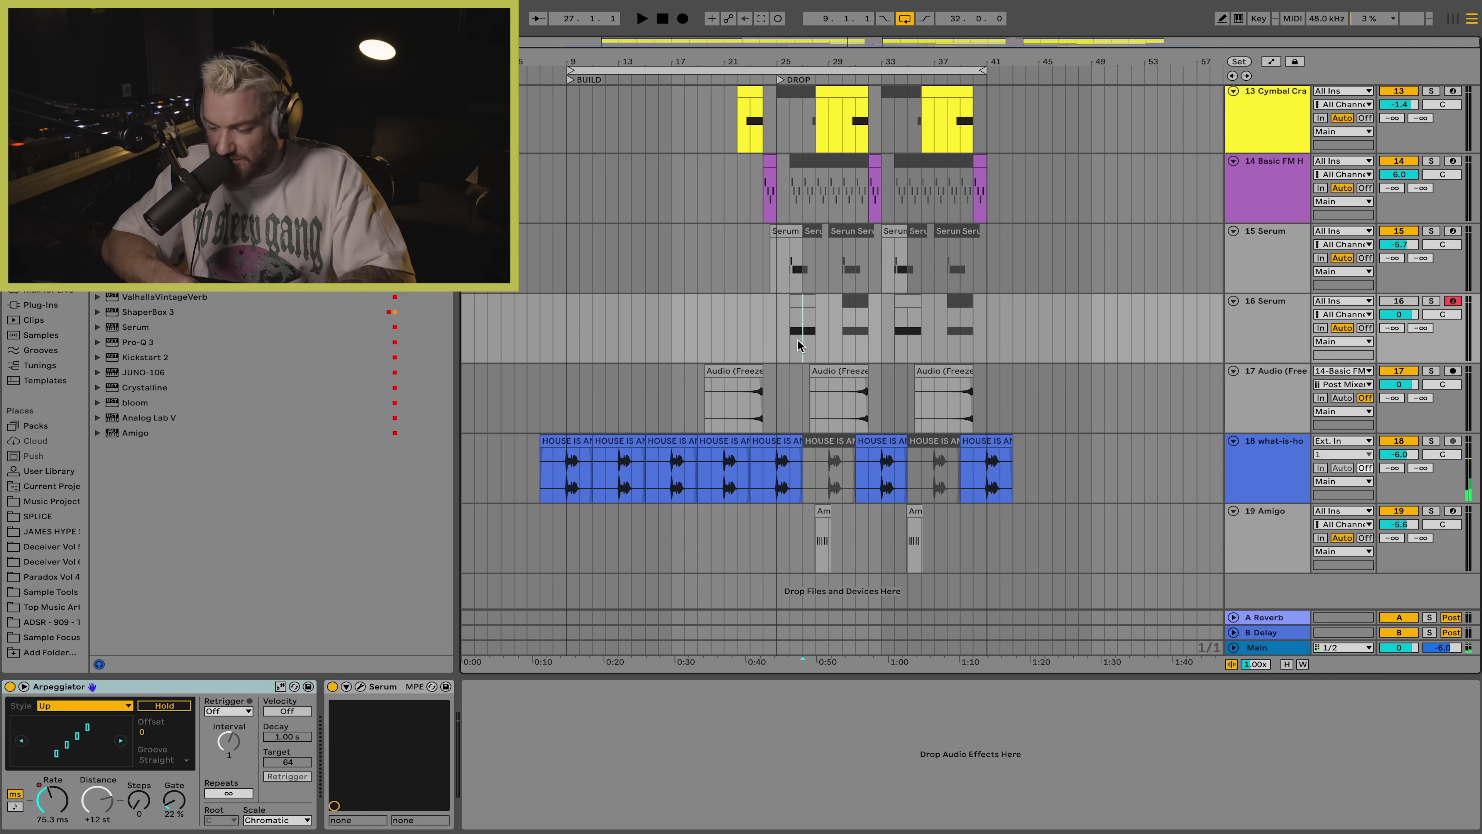
Step: Insert a new audio track directly below the lead Serum track
key("plus")
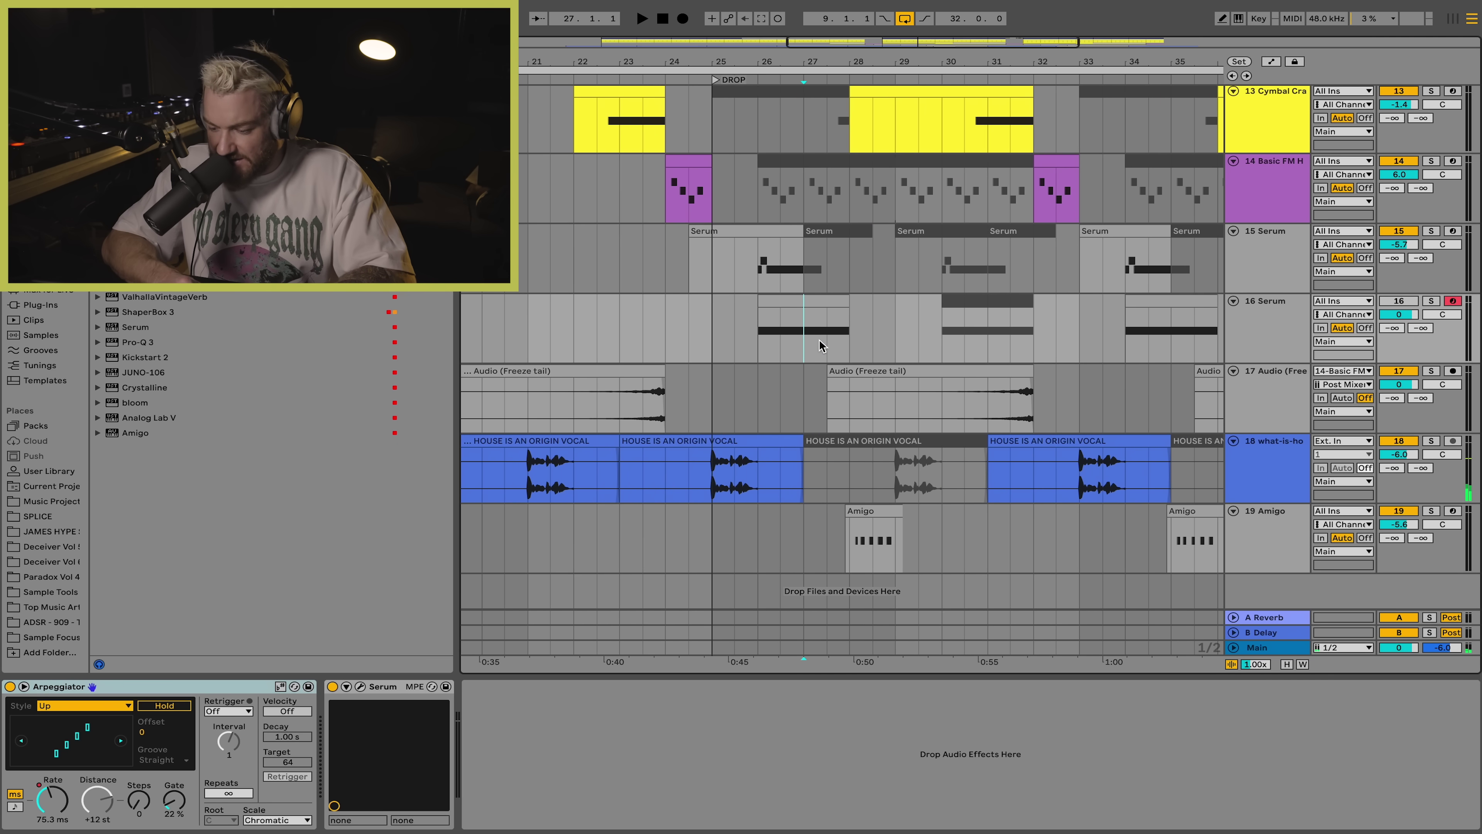
left_click(1276, 260)
key("ctrl+t")
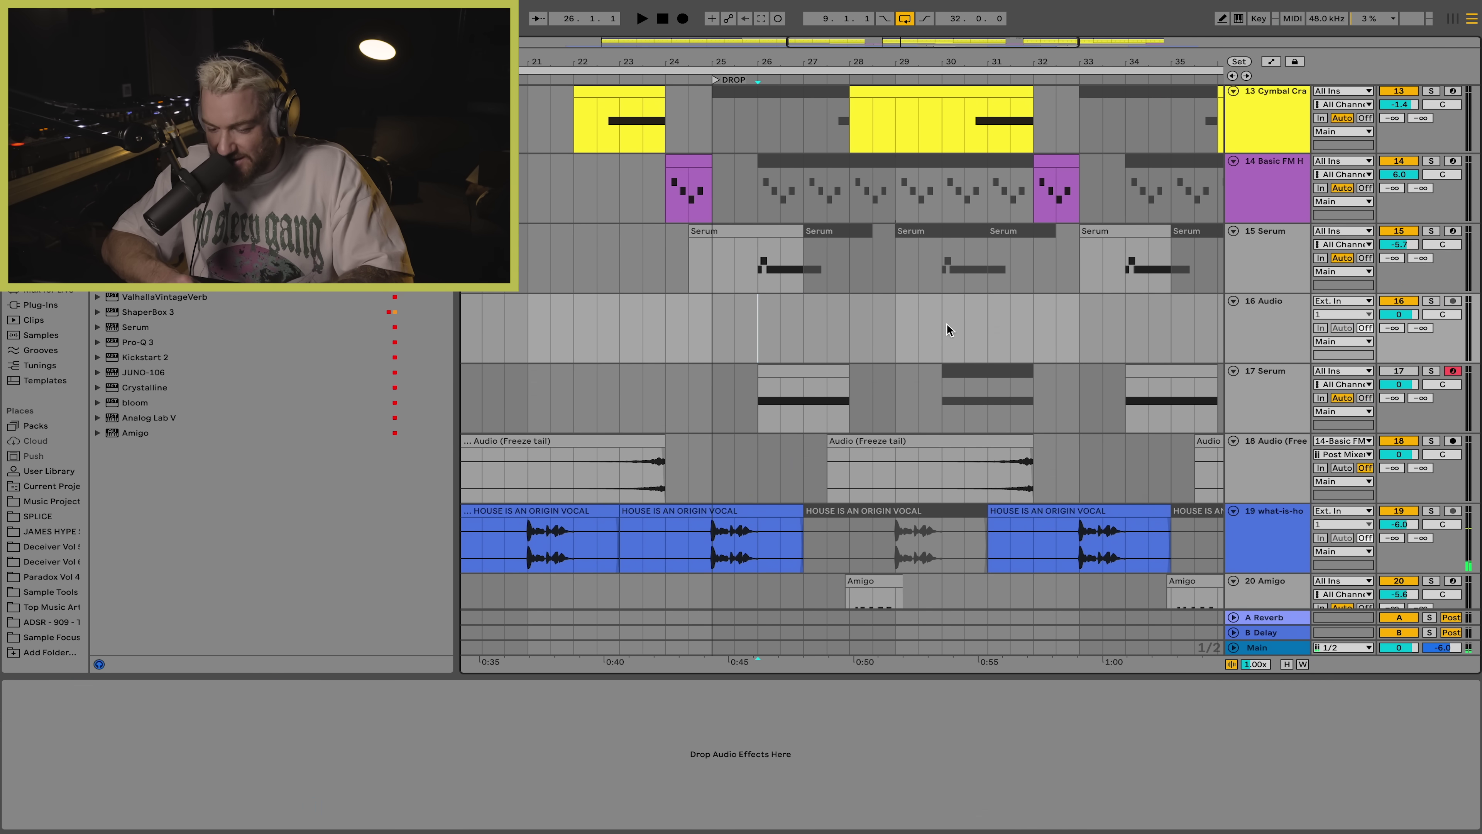
Step: Set the new audio track's input to 15-Serum and record the Serum part at bar 26 onto it
left_click(767, 287)
left_click(1250, 318)
left_click(1346, 301)
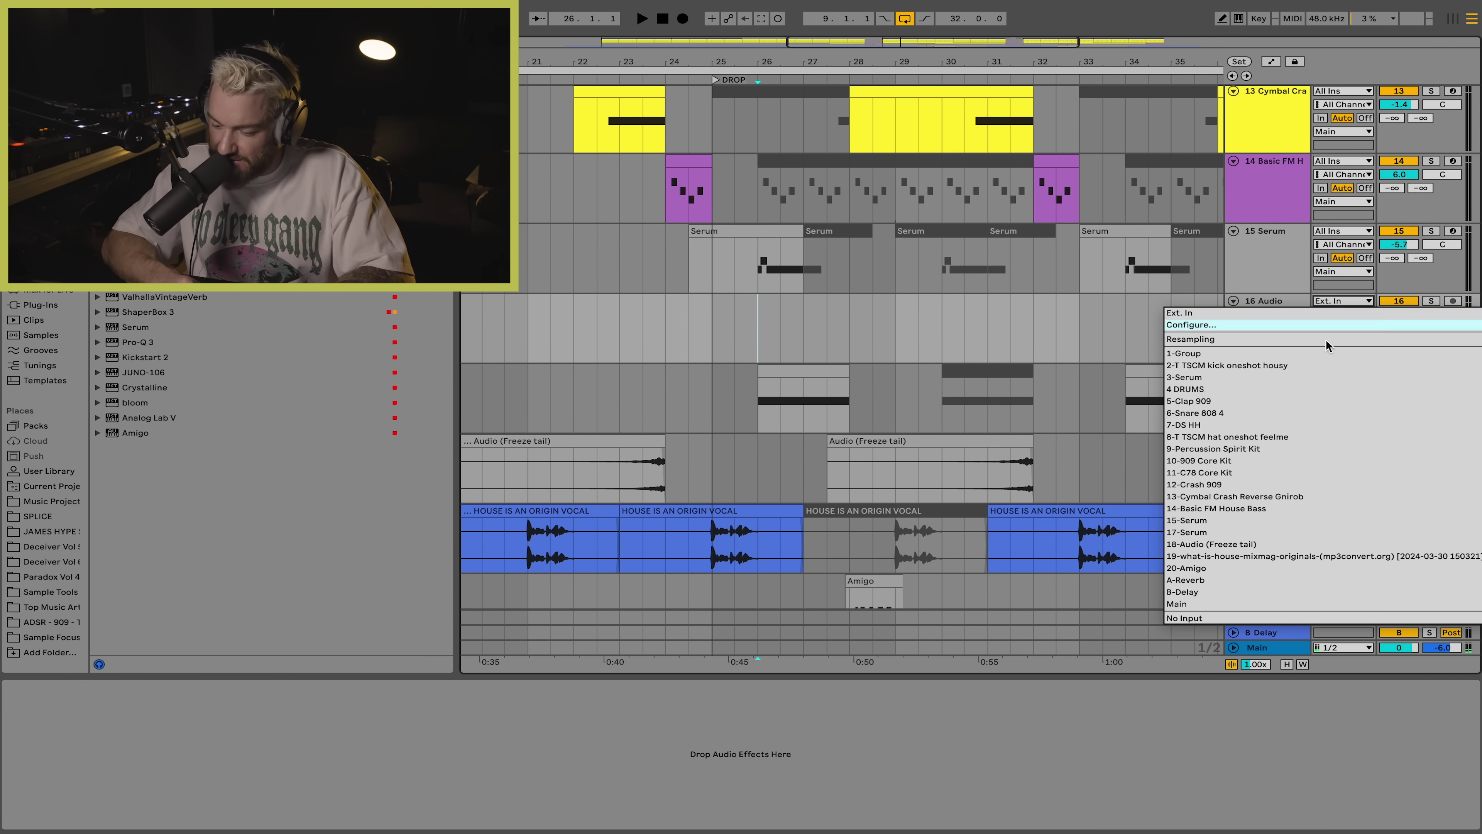
left_click(1237, 519)
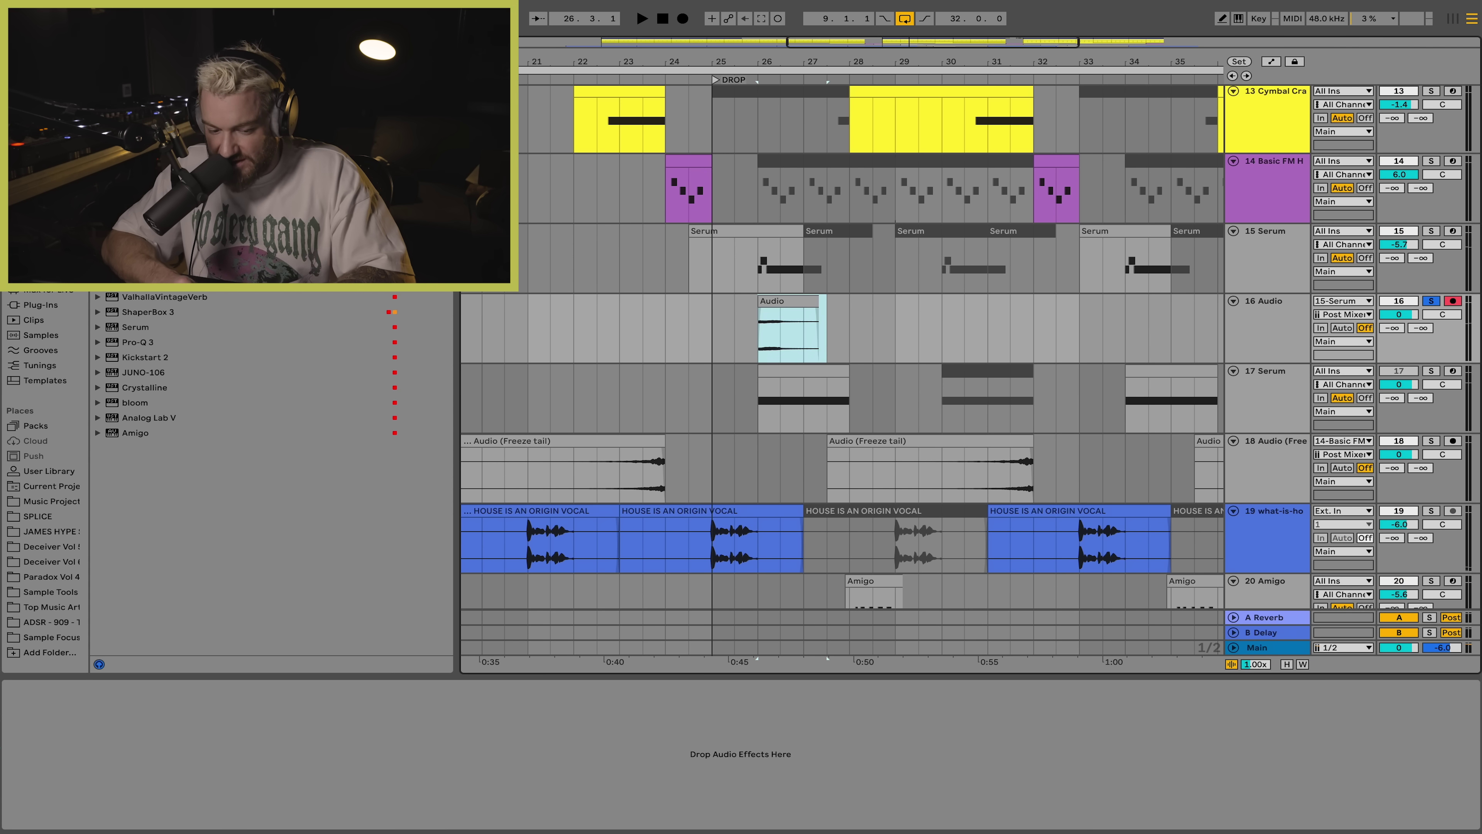
Step: Insert ValhallaVintageVerb on the recorded Serum track, then freeze and reverse its tail into a swell ending at bar 24 and play it
left_click(500, 543)
left_click_drag(154, 757, 202, 785)
double_click(164, 296)
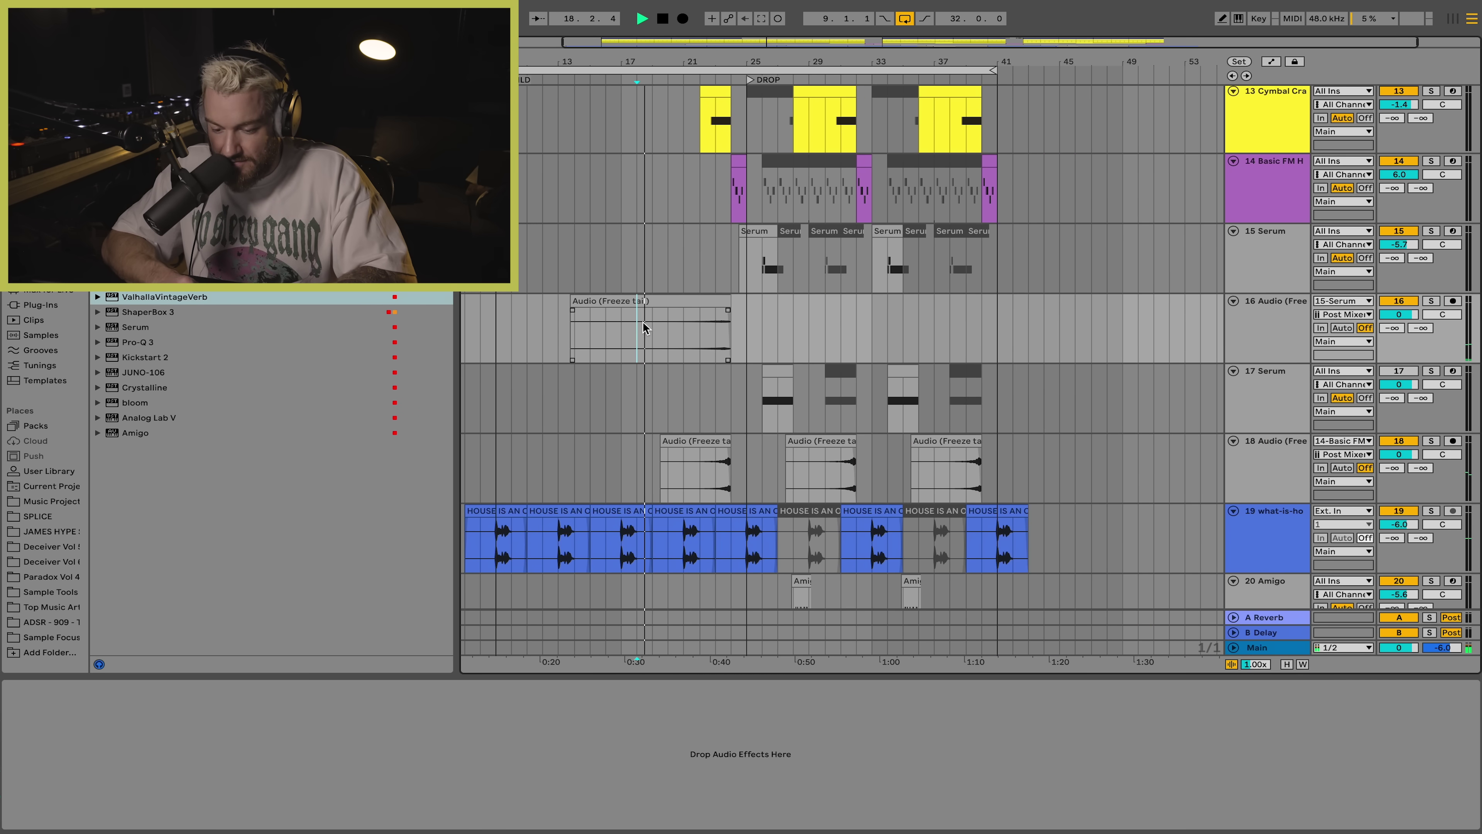
key("space")
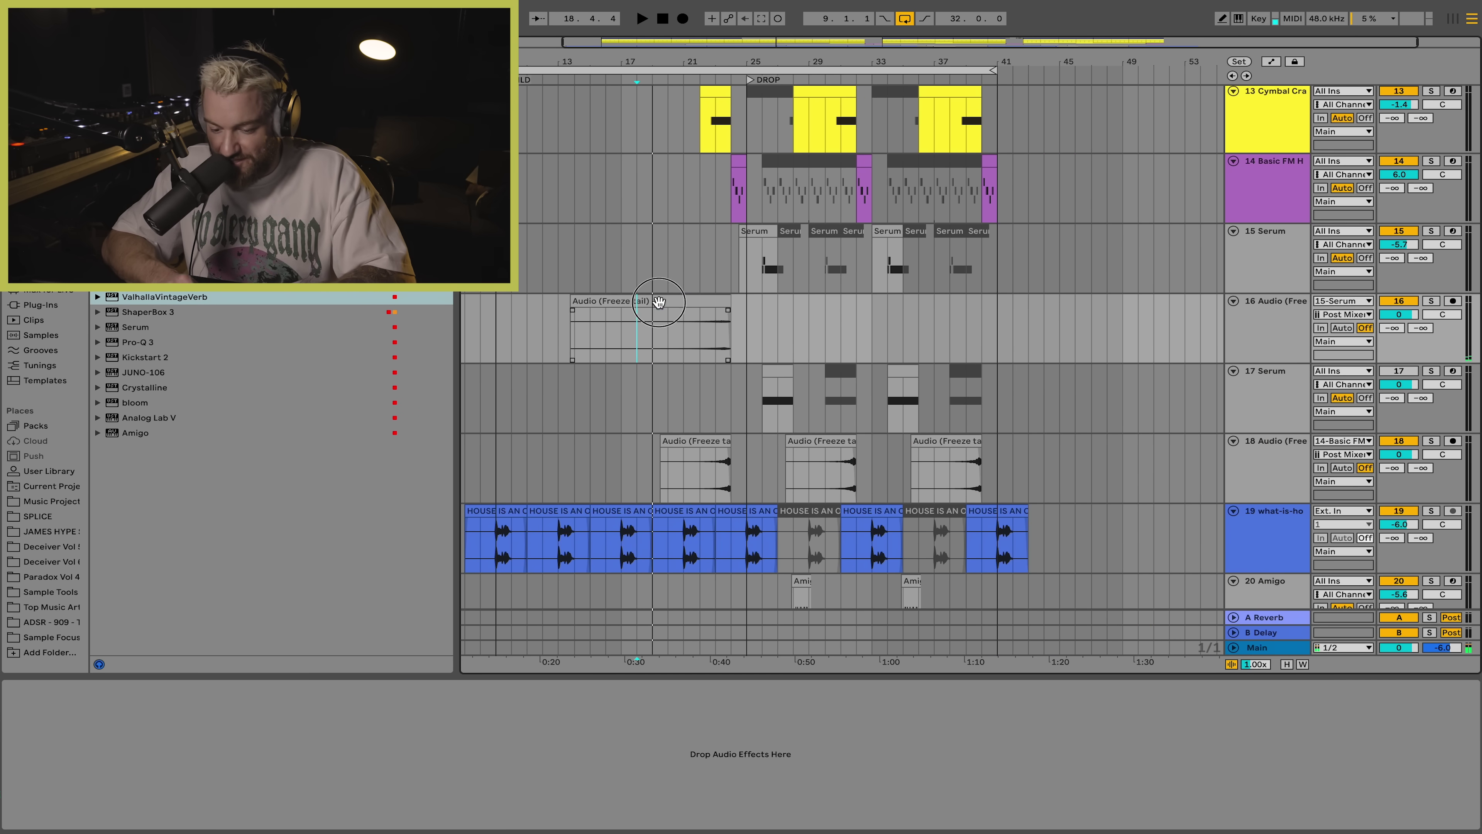
left_click(651, 327)
Step: Automate Clap 909's Delay Dry/Wet to rise through the build and deactivate the Snare 808 clip from bar 22 to the drop
left_click_drag(463, 675, 463, 481)
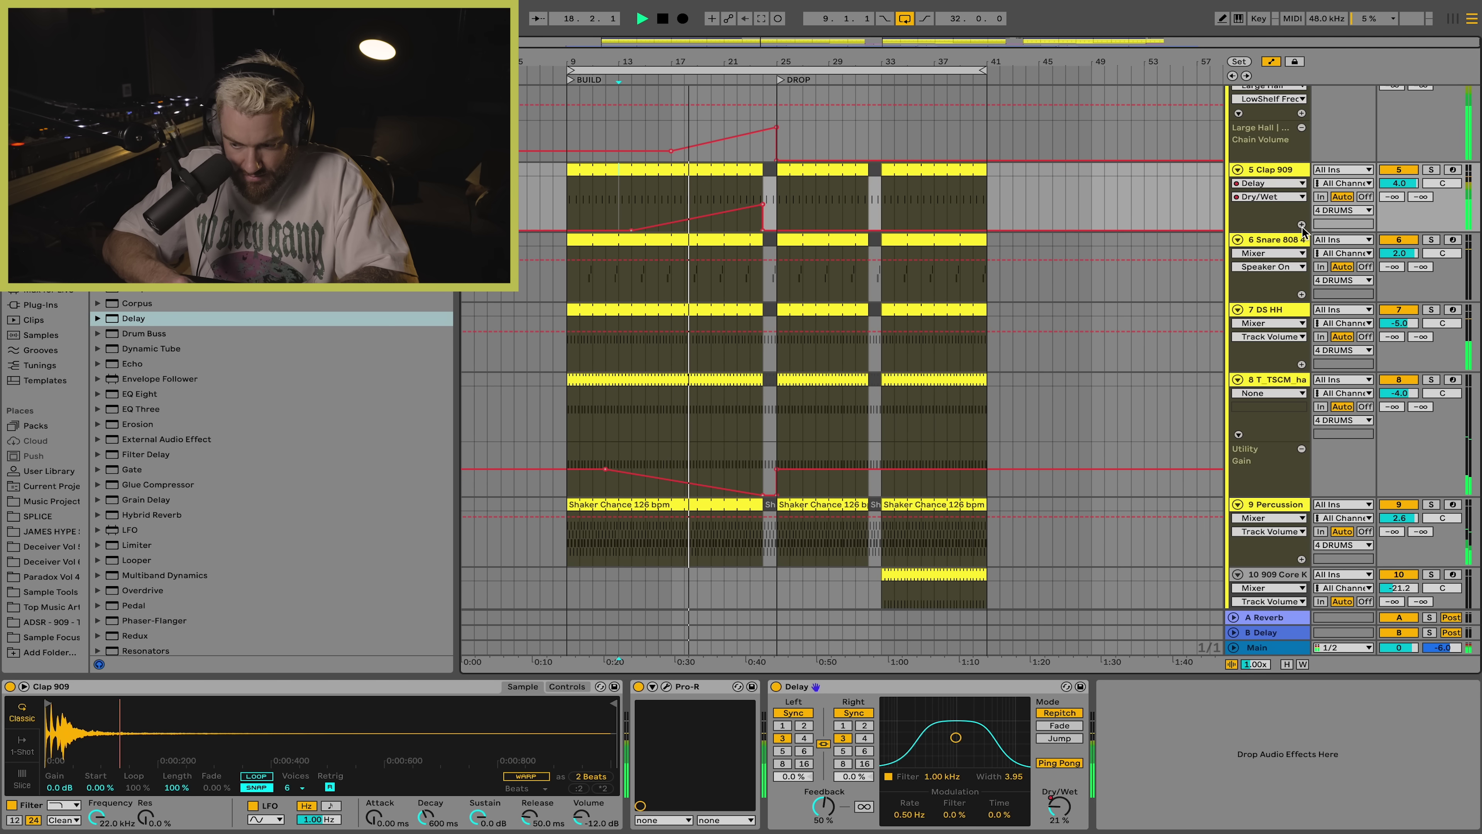
key("a")
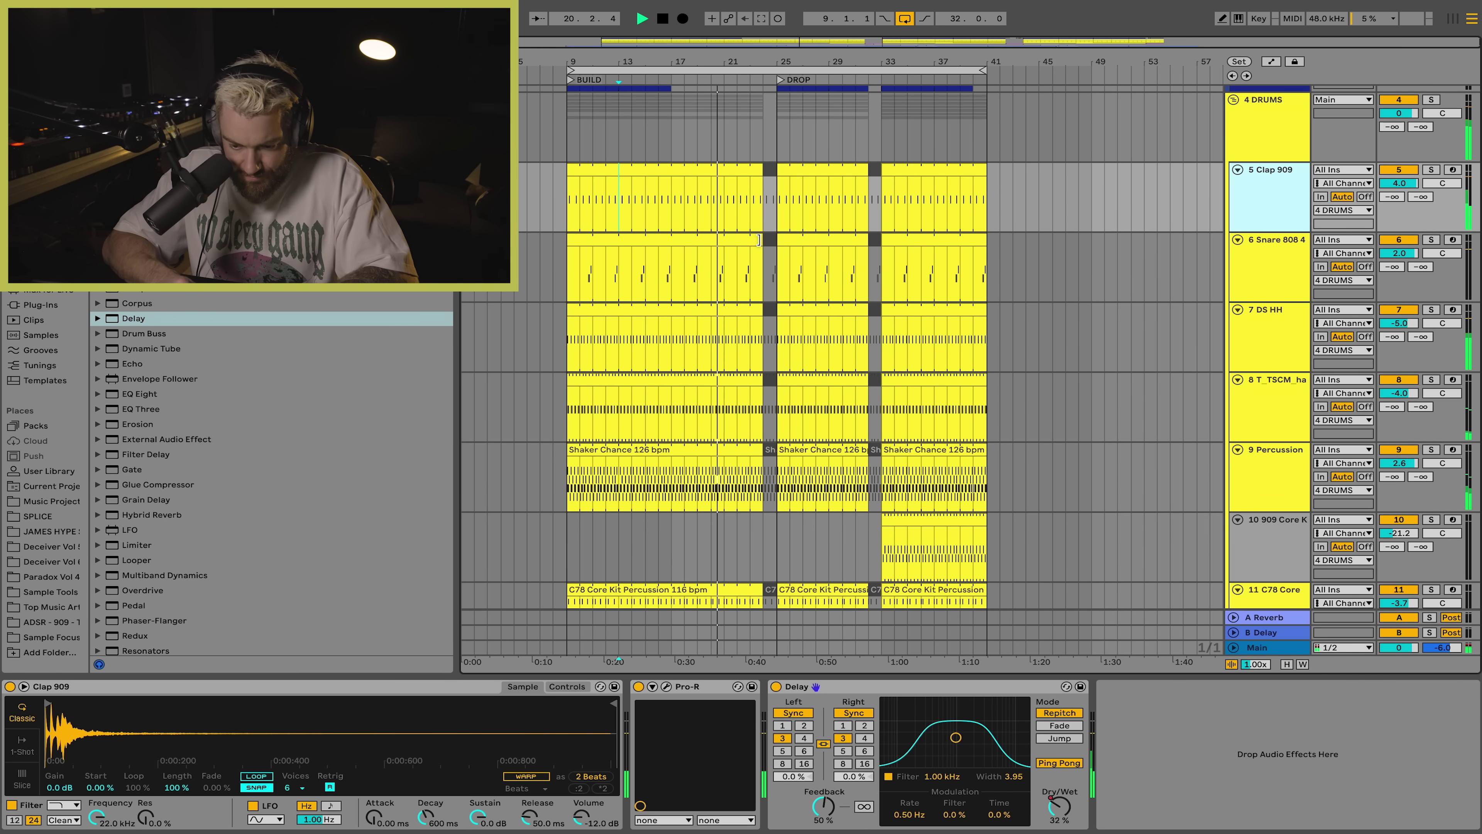
left_click_drag(758, 239, 734, 239)
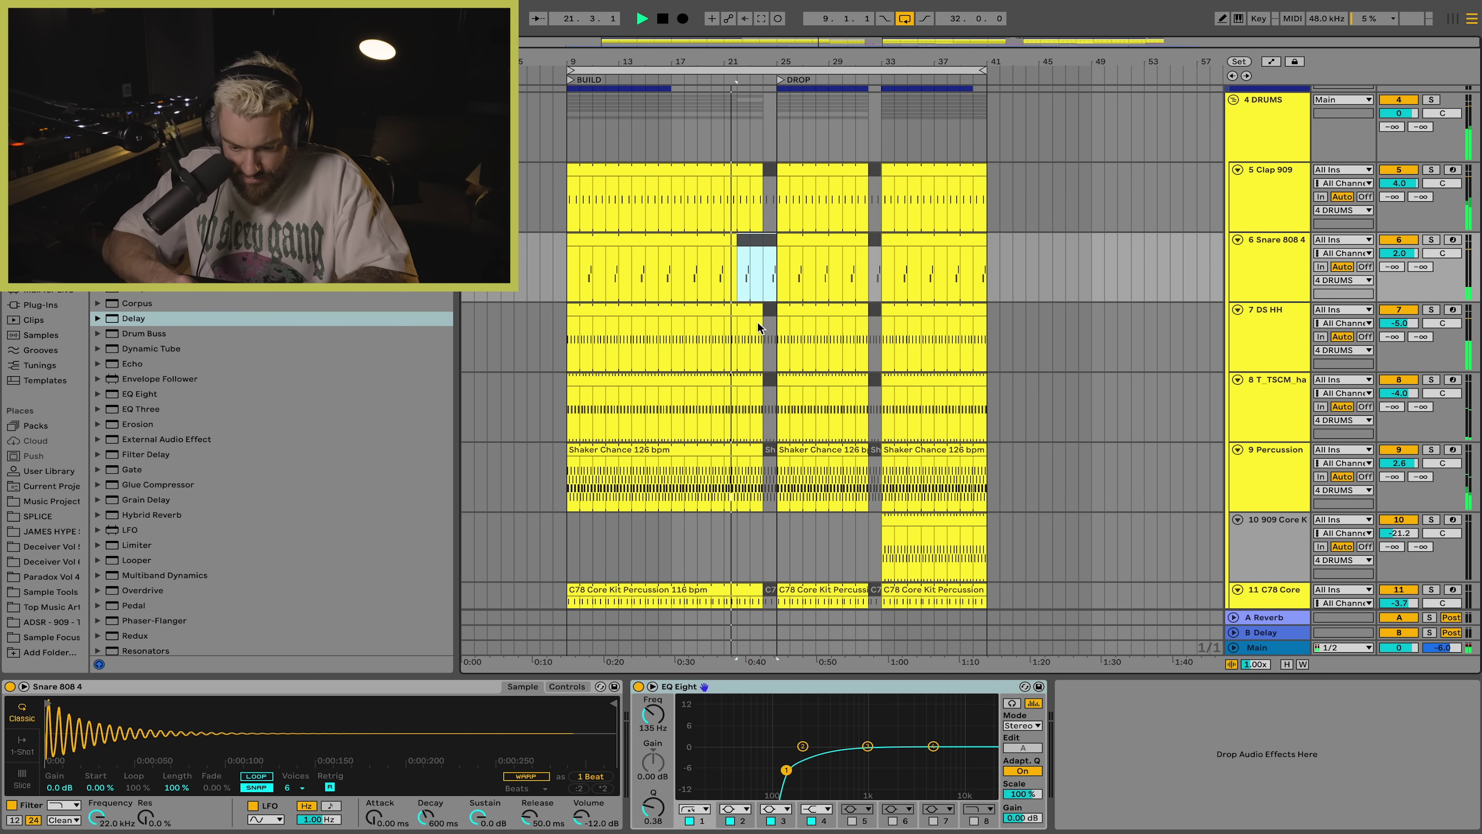
scroll(759, 321, "down", 5)
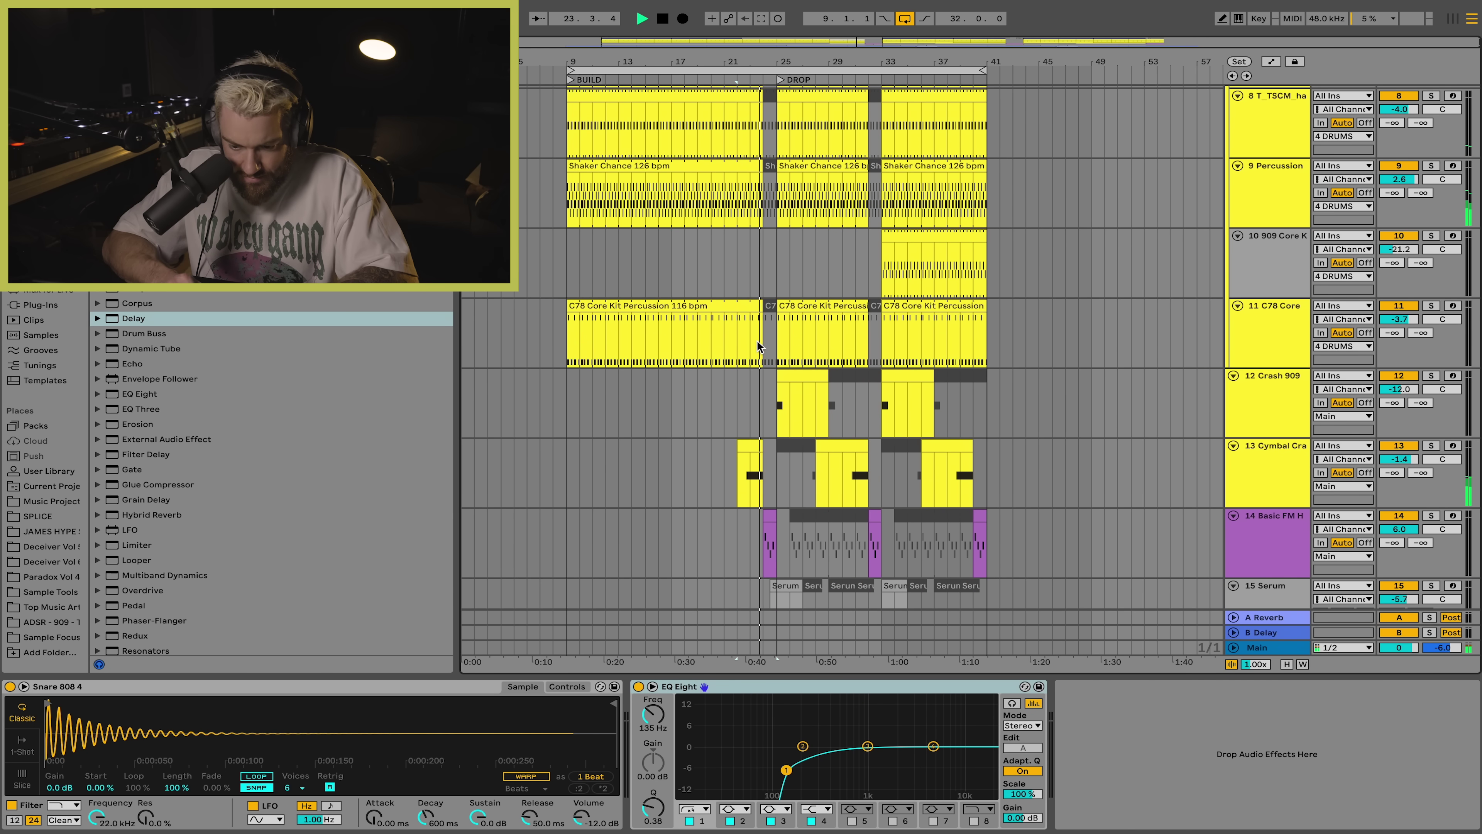
Step: Insert a MIDI track below the 909 Core Kit track and load 909 Core Kit.adg onto it
left_click(1254, 323)
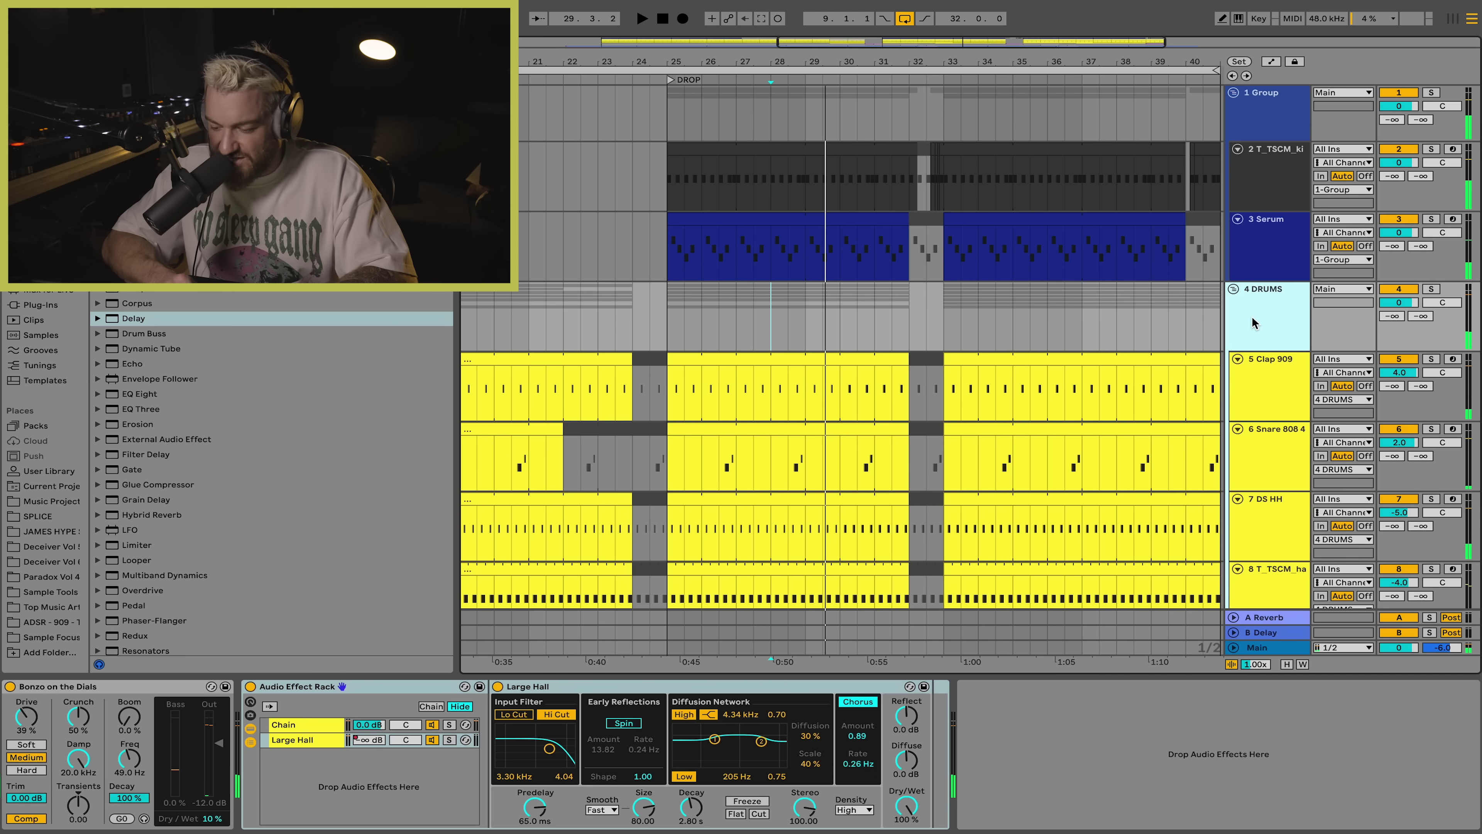
scroll(1254, 322, "down", 7)
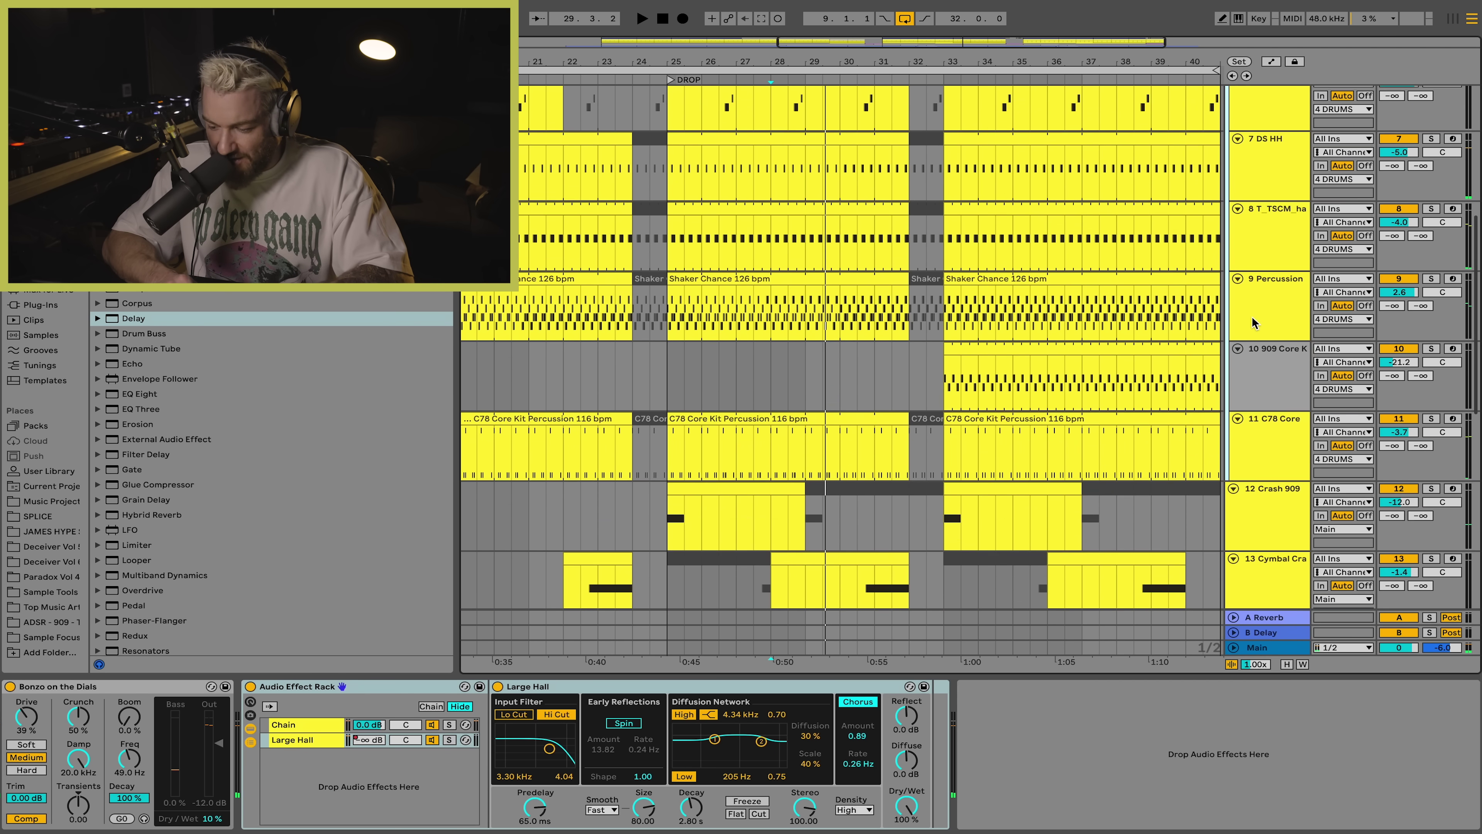
left_click(1266, 363)
scroll(1272, 327, "down", 3)
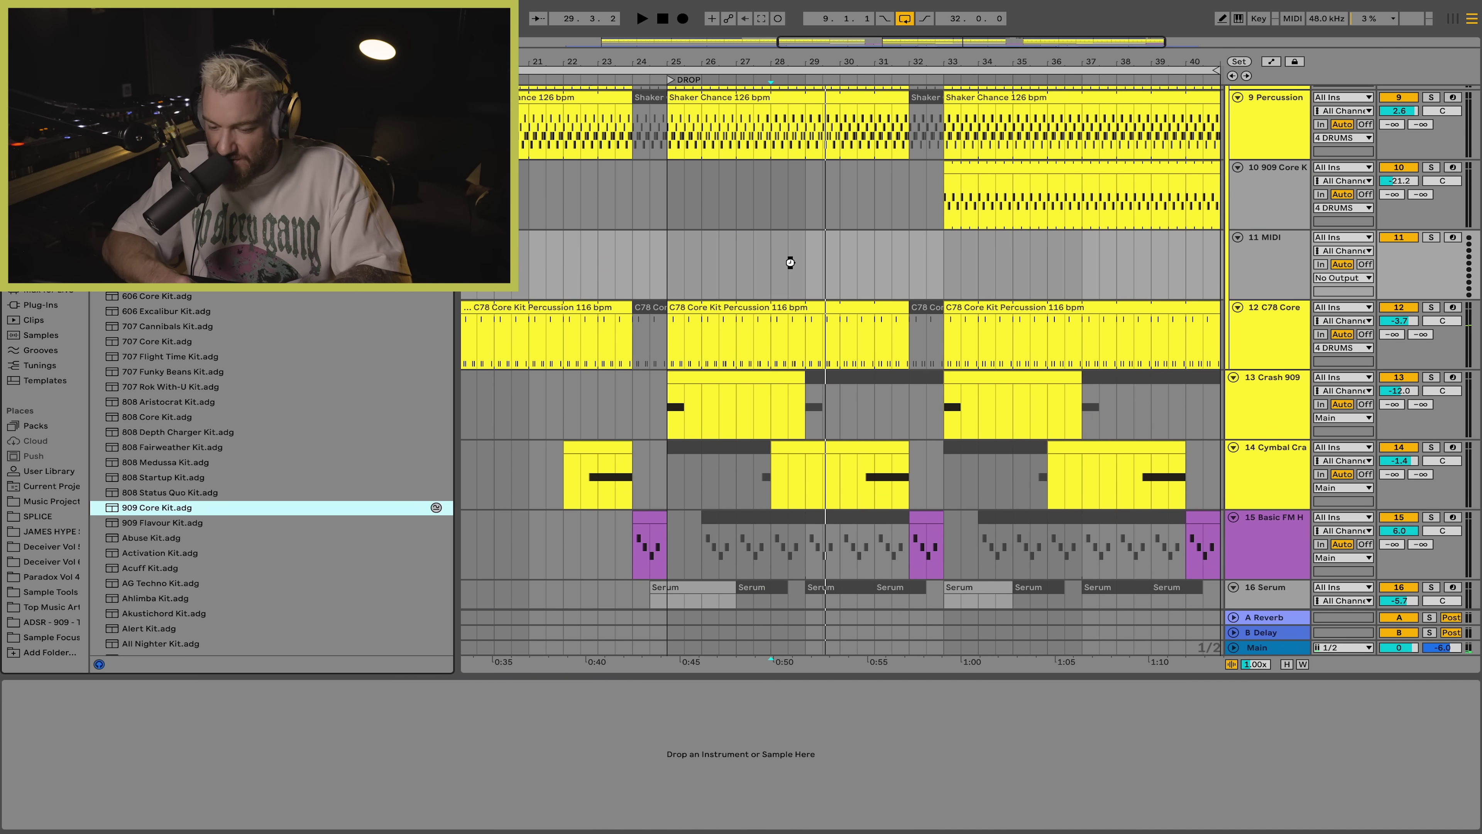
Step: Create a half-bar MIDI clip at 28.3 on the new track, add two drum hits and play the fill
double_click(796, 242)
double_click(861, 729)
double_click(1140, 729)
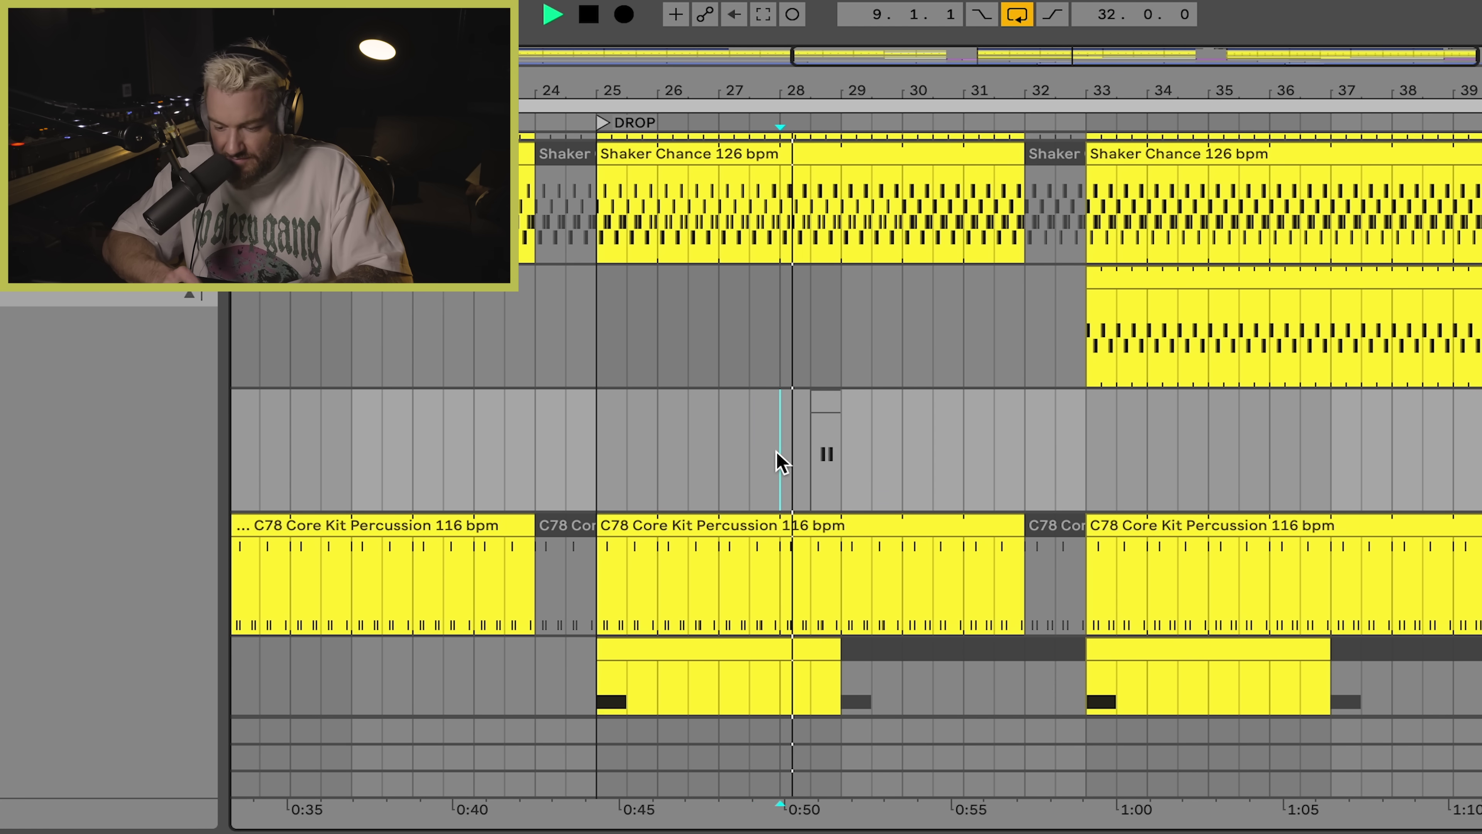
scroll(811, 467, "up", 5)
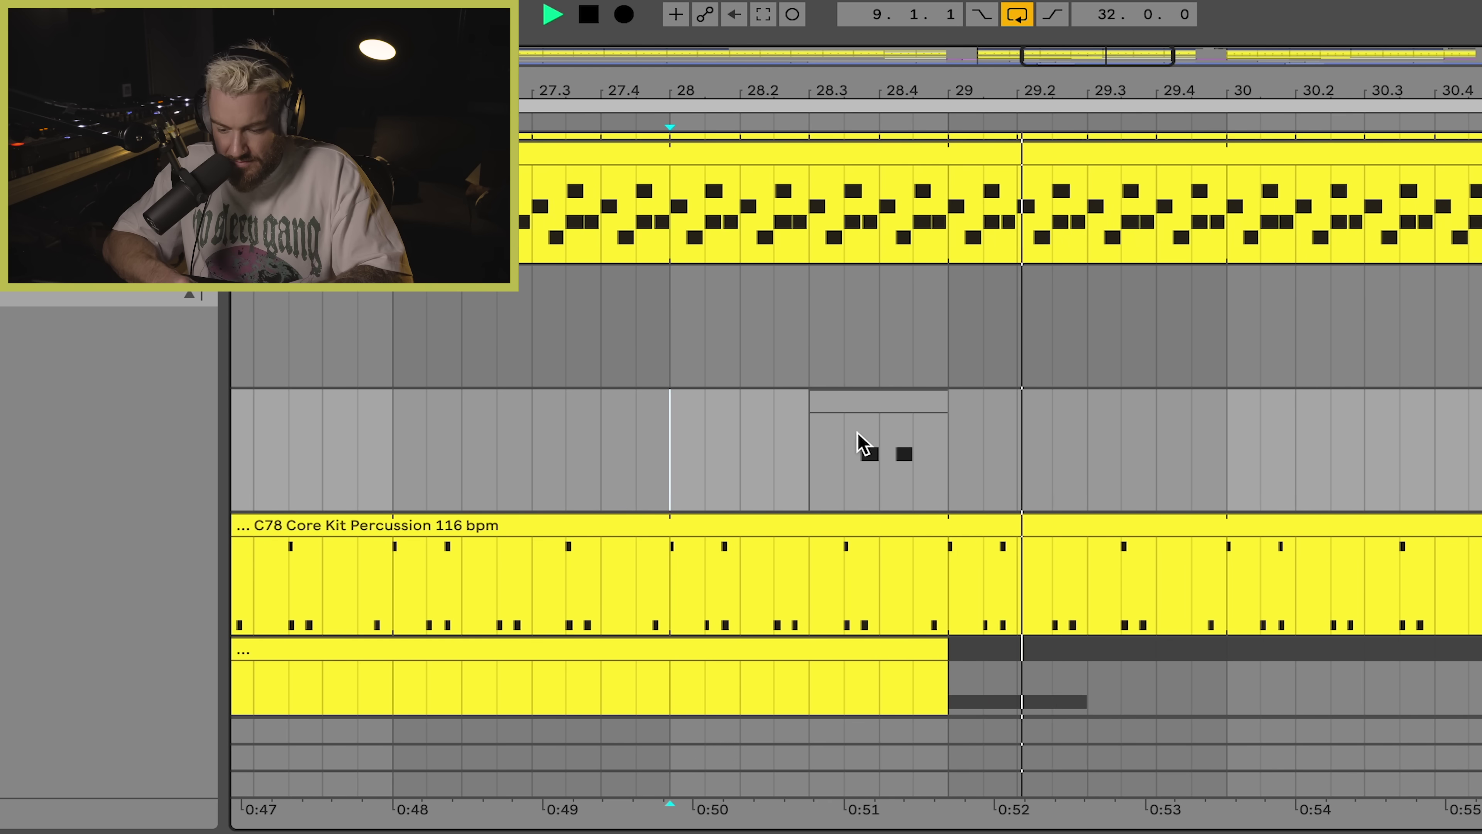
scroll(876, 401, "down", 6)
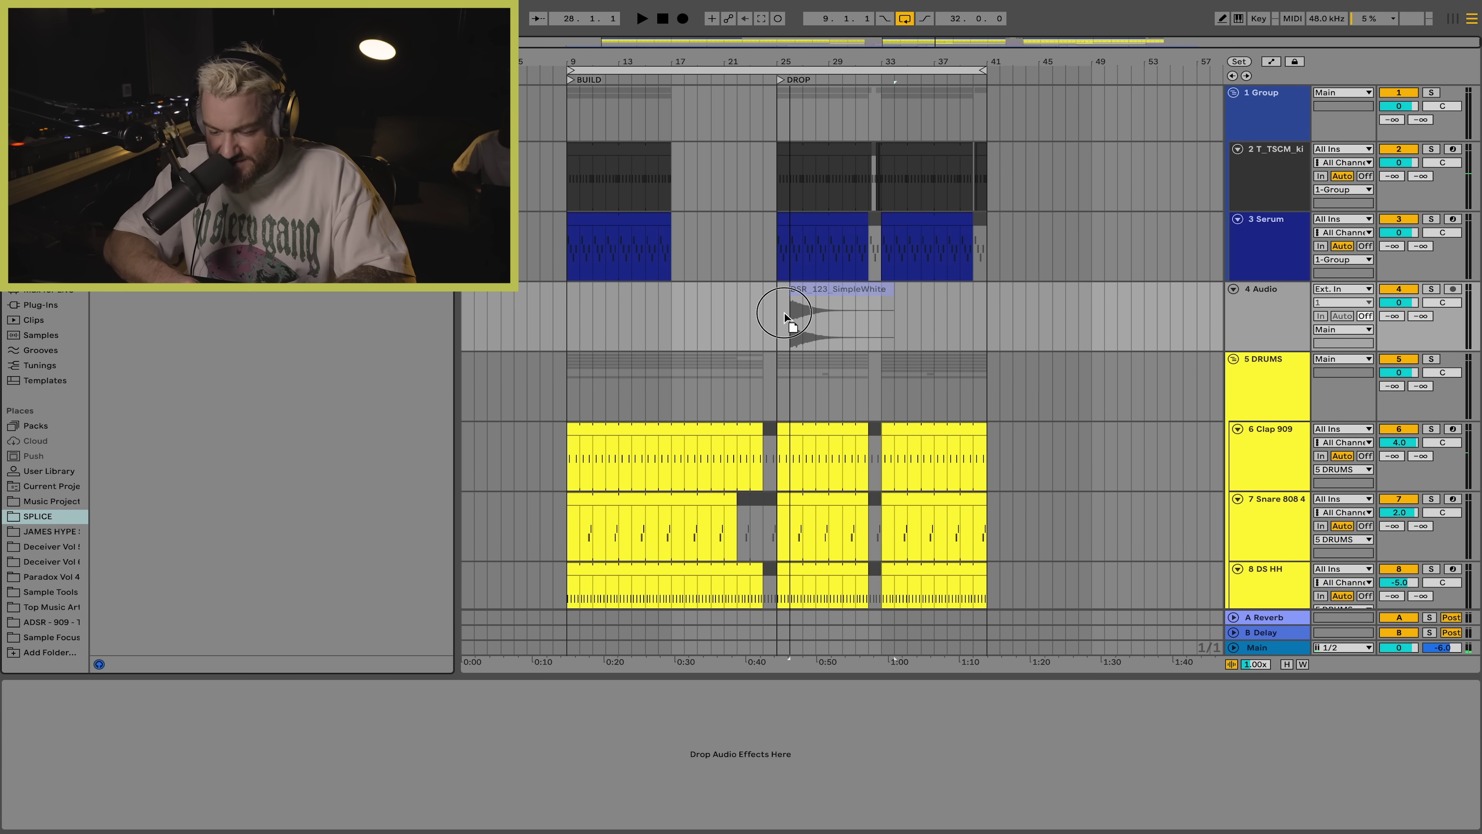
Step: Place the DSR_123_SimpleWhite sample at bar 25 on an audio track, turn off Warp, set its start to 4.568 s and play it
left_click_drag(784, 318, 782, 318)
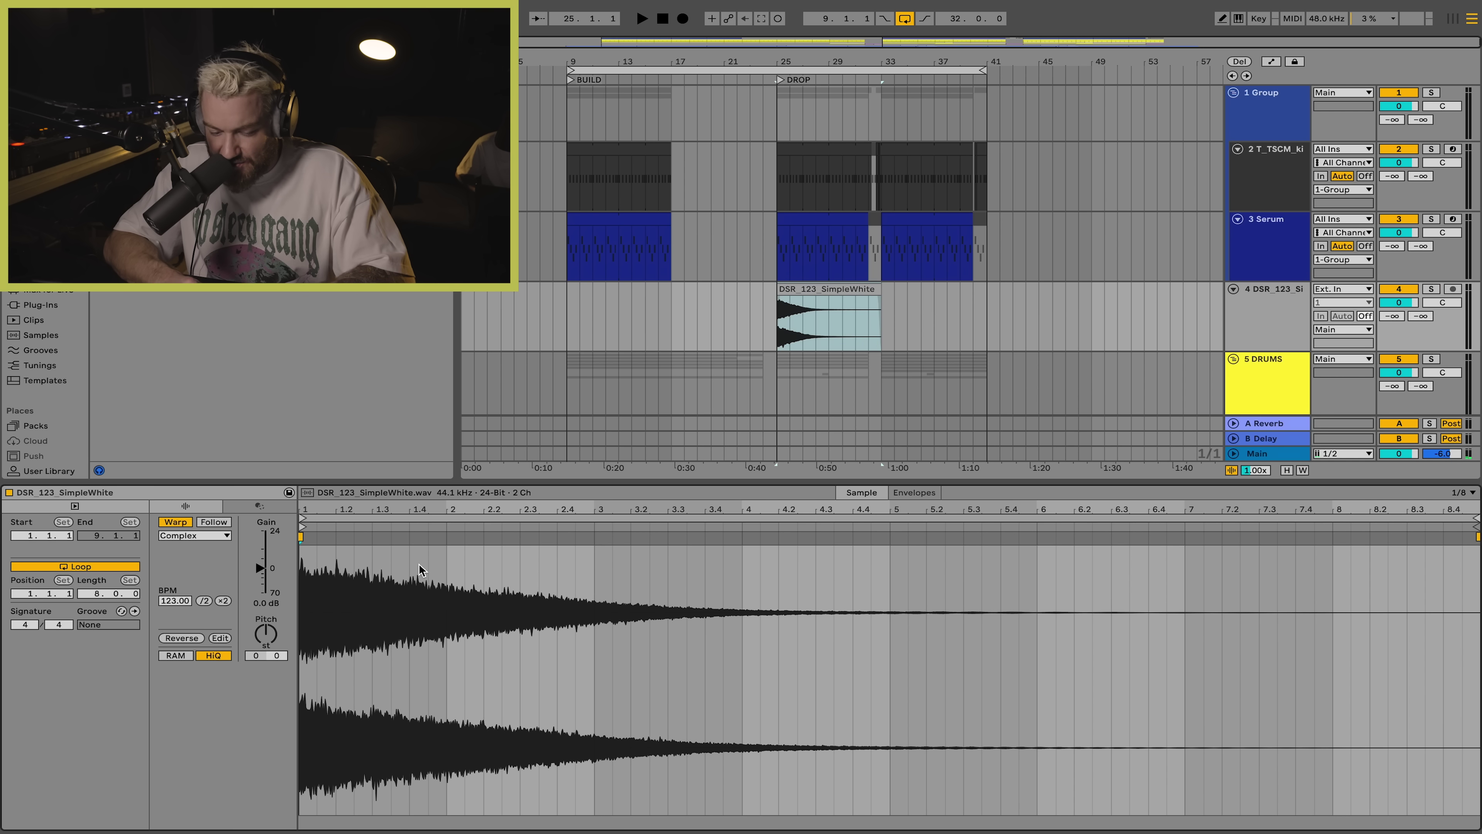
left_click(175, 522)
mouse_move(302, 505)
left_mouse_down()
mouse_move(727, 504)
mouse_move(644, 505)
left_mouse_up()
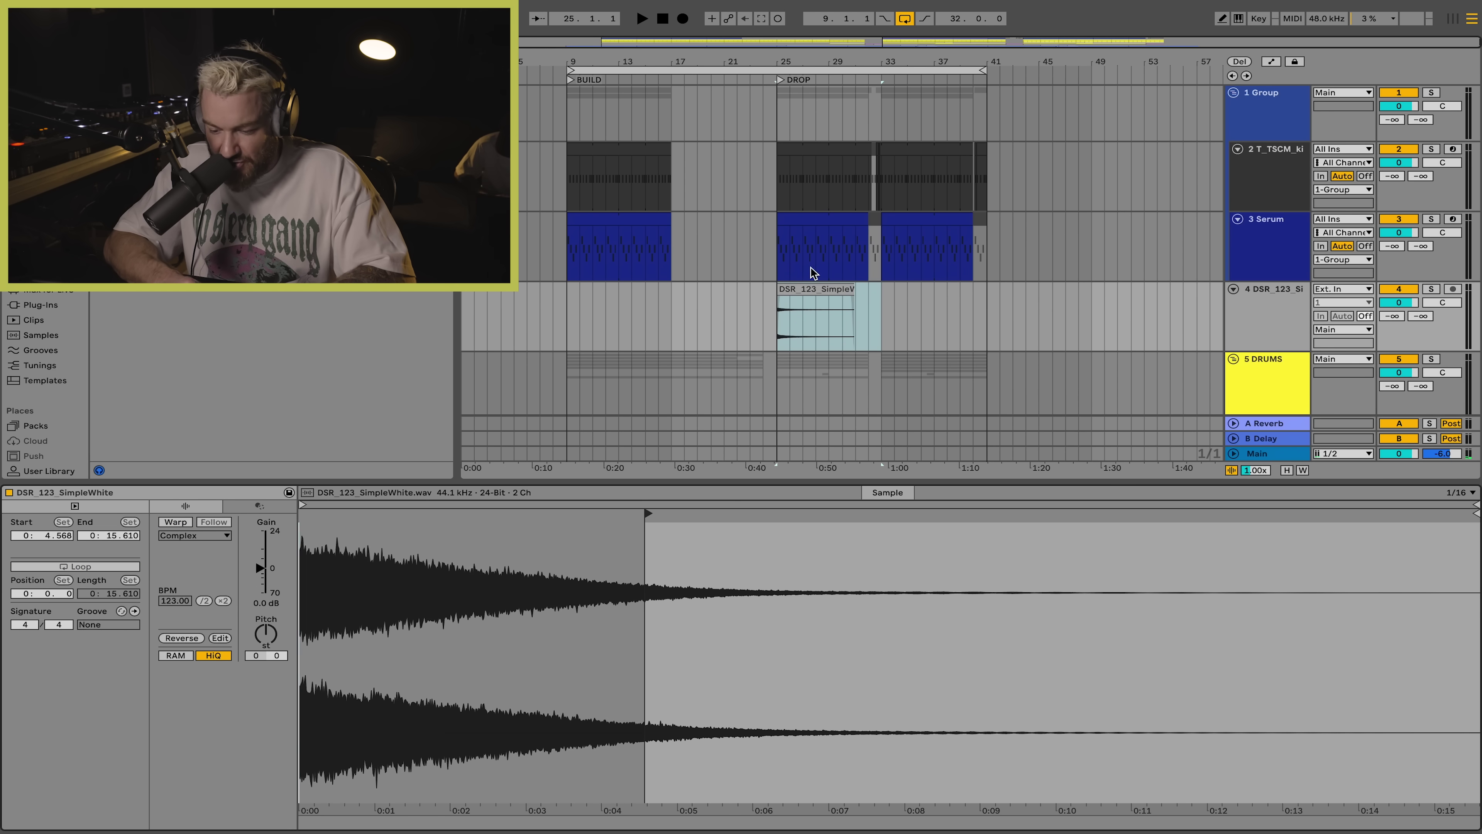
left_click(795, 295)
key("space")
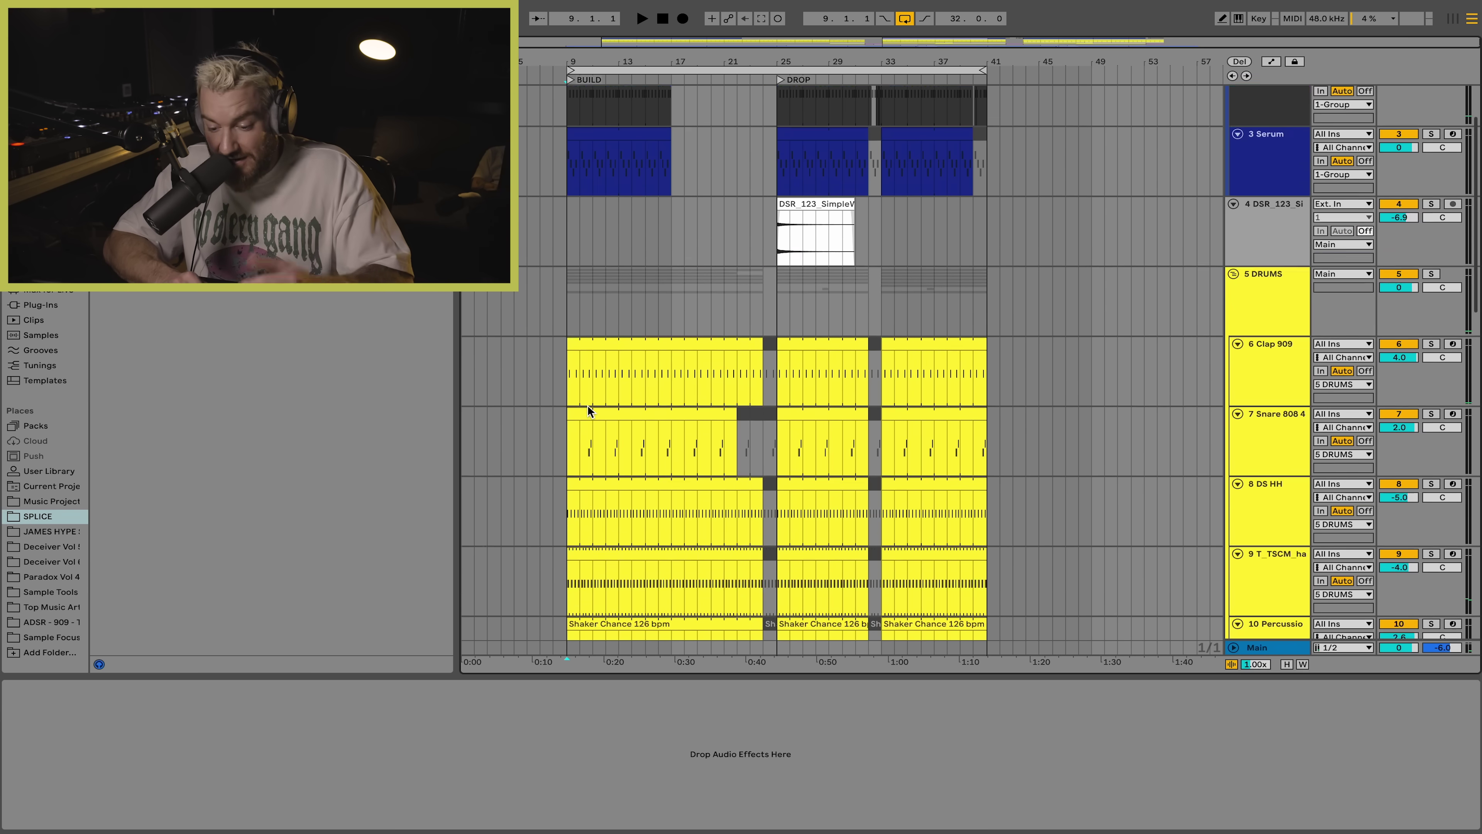
Step: Insert Saturn 2 on the Main track and load its Faster Master color preset during playback
scroll(587, 405, "up", 2)
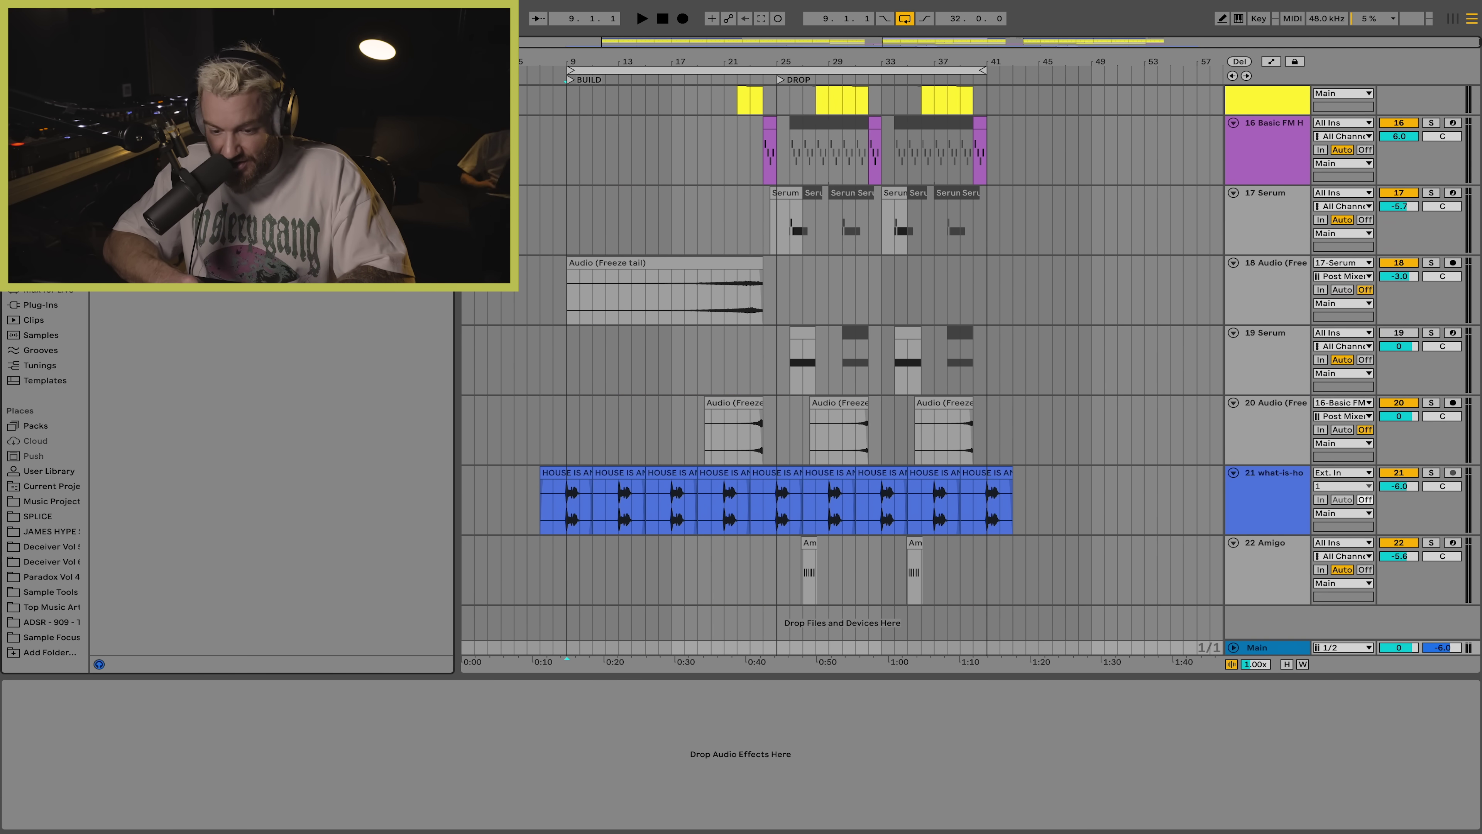
double_click(112, 313)
key("space")
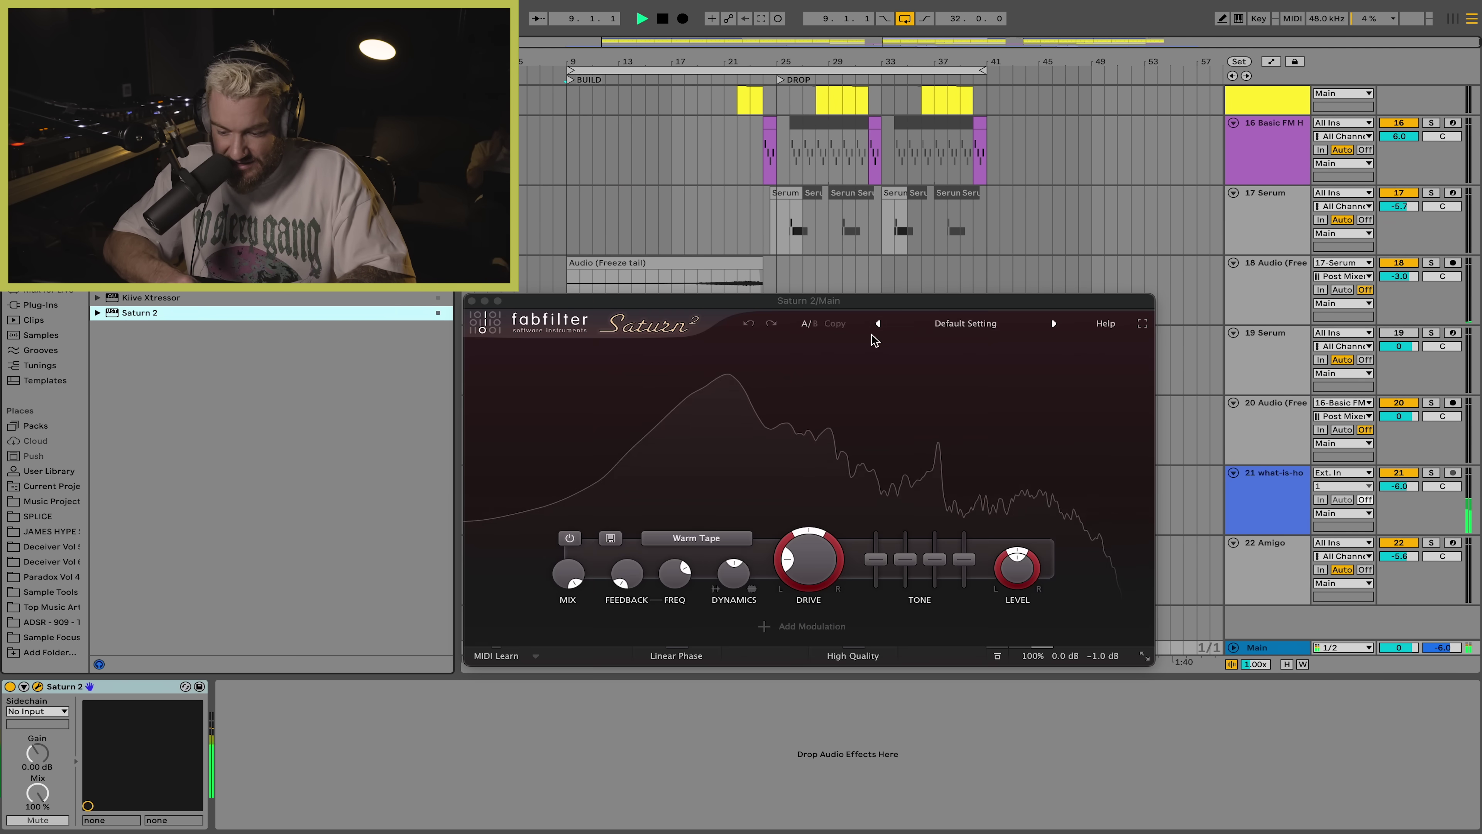
left_click(933, 324)
mouse_move(921, 349)
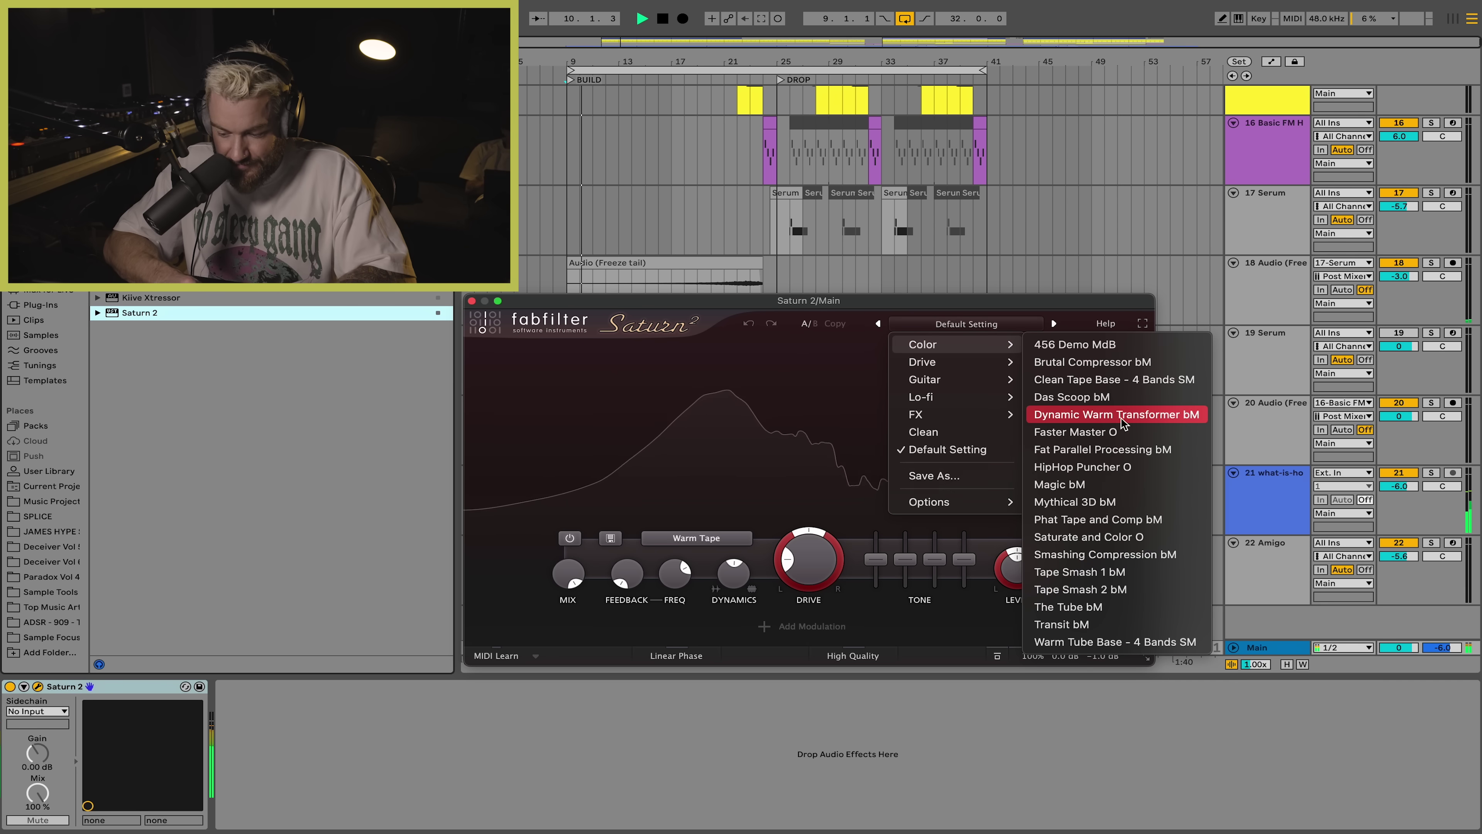
left_click(1076, 432)
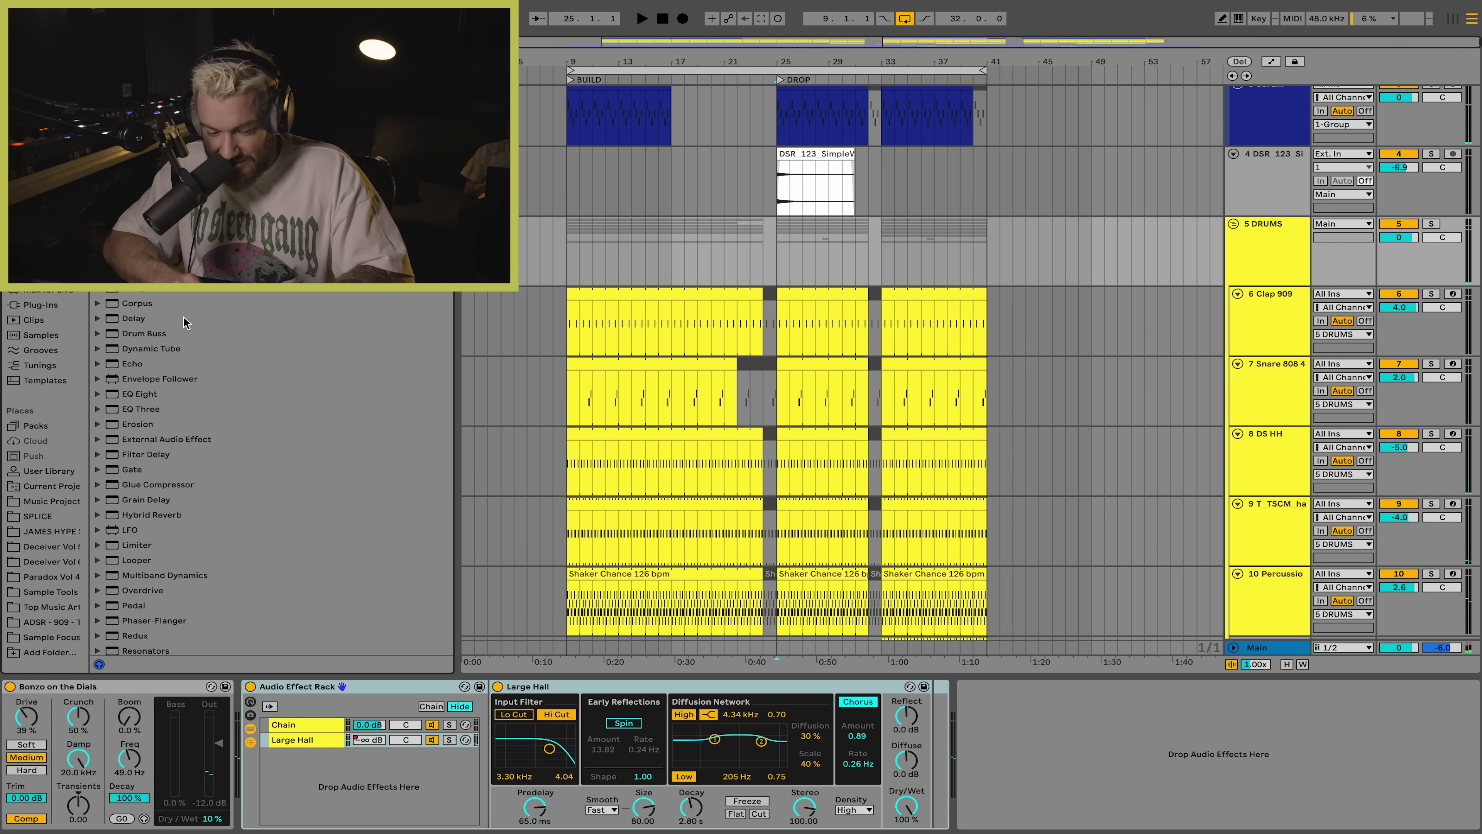
Step: Add Overdrive's Enhance preset to the DRUMS group and a Pro-R chain to its Audio Effect Rack, and play the drop
scroll(185, 323, "down", 15)
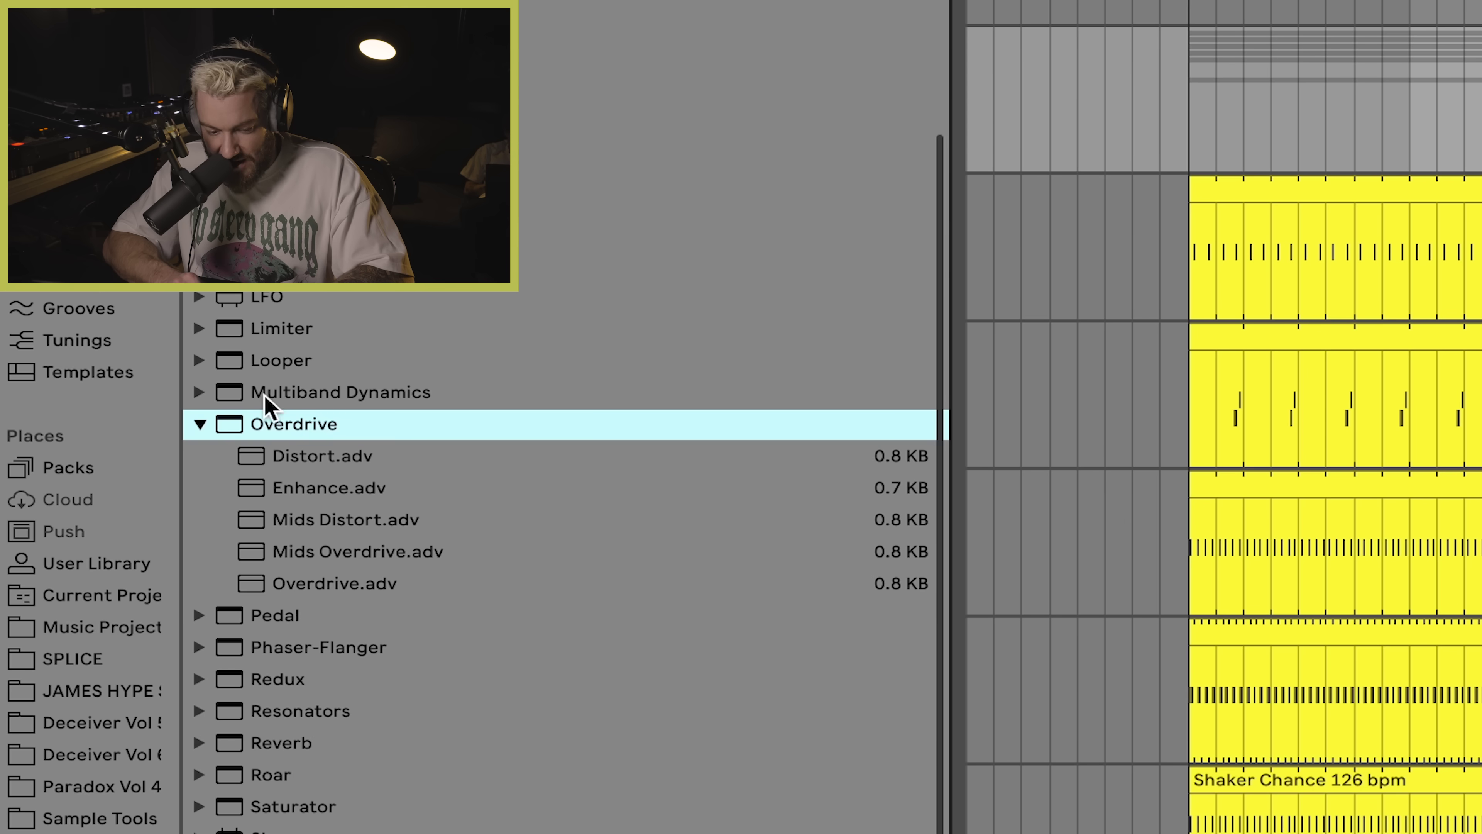
double_click(265, 498)
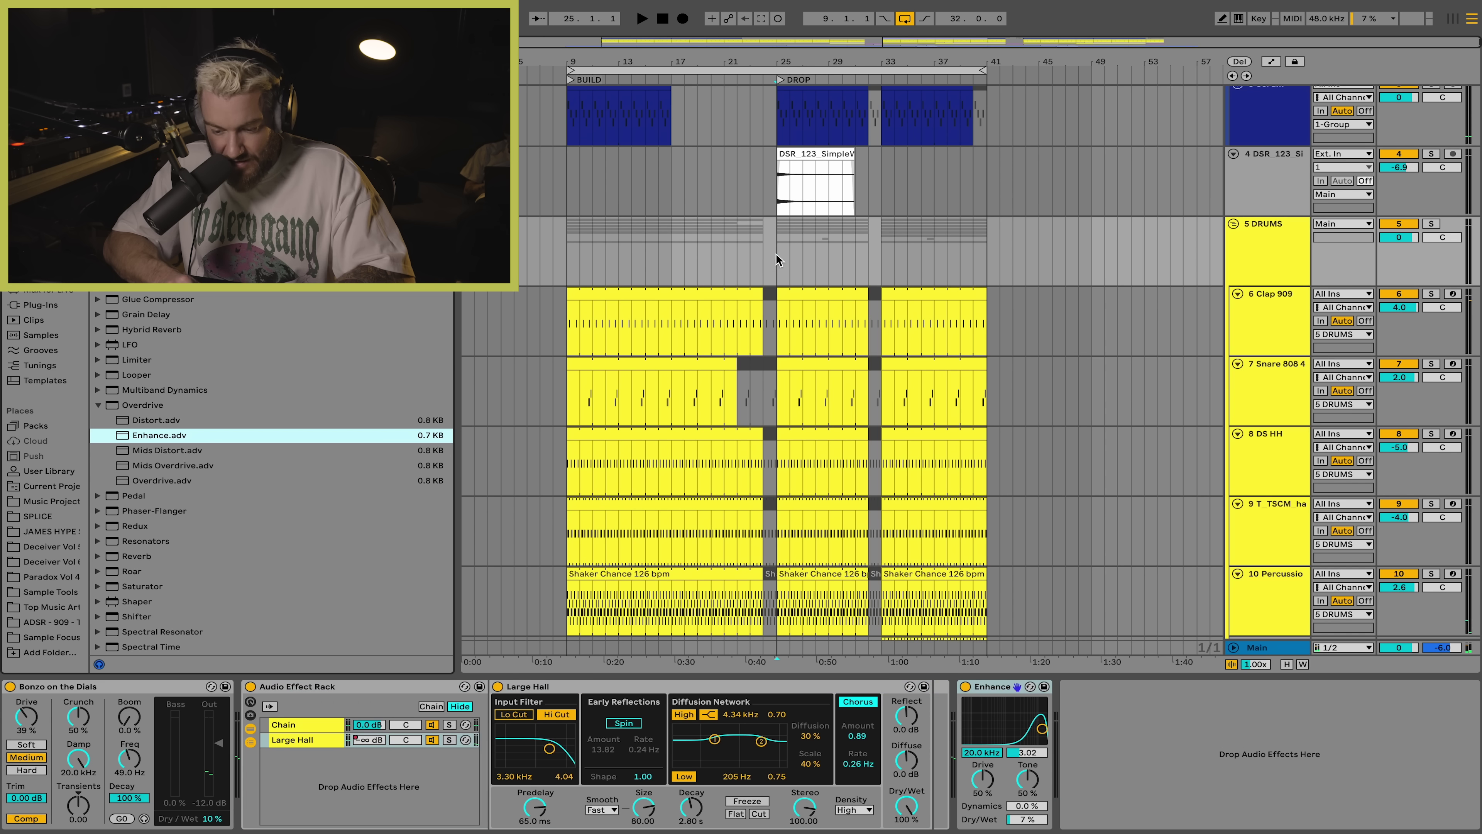
scroll(272, 478, "down", 15)
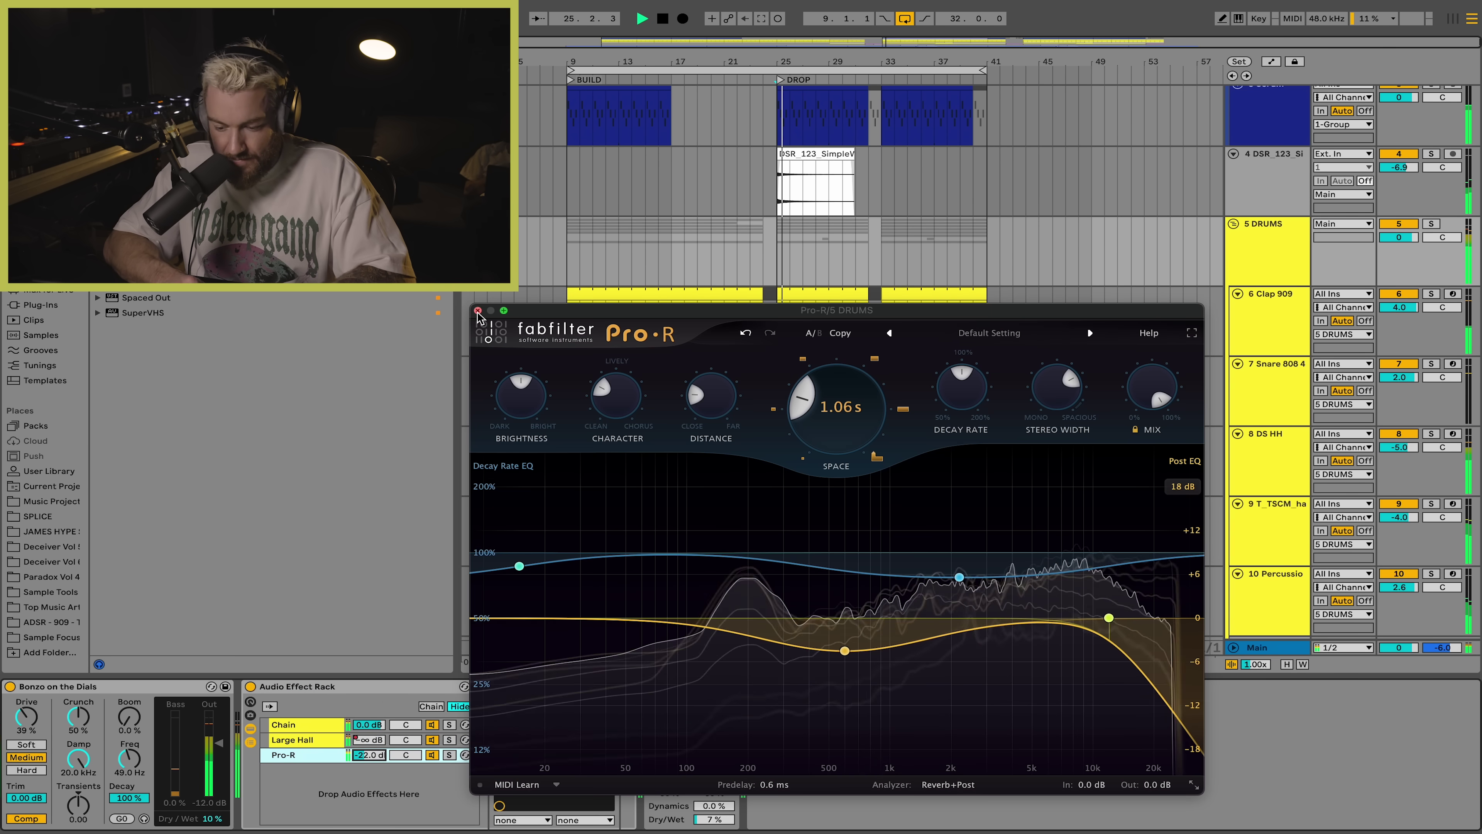
key("super+alt+p")
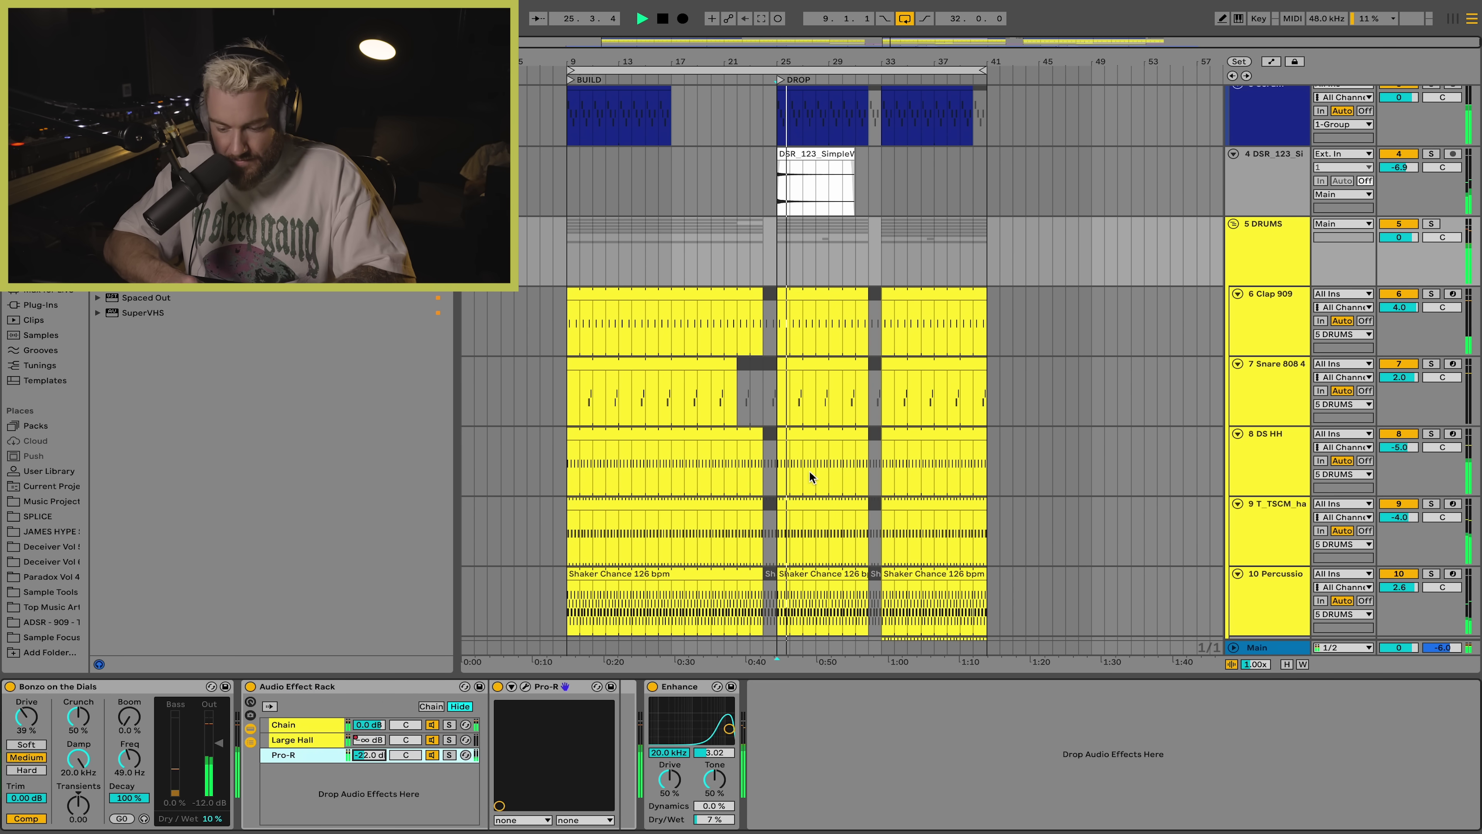
Step: Insert bx_limiter True Peak after Saturn 2 on the Main track and play the drop through it
scroll(805, 403, "down", 10)
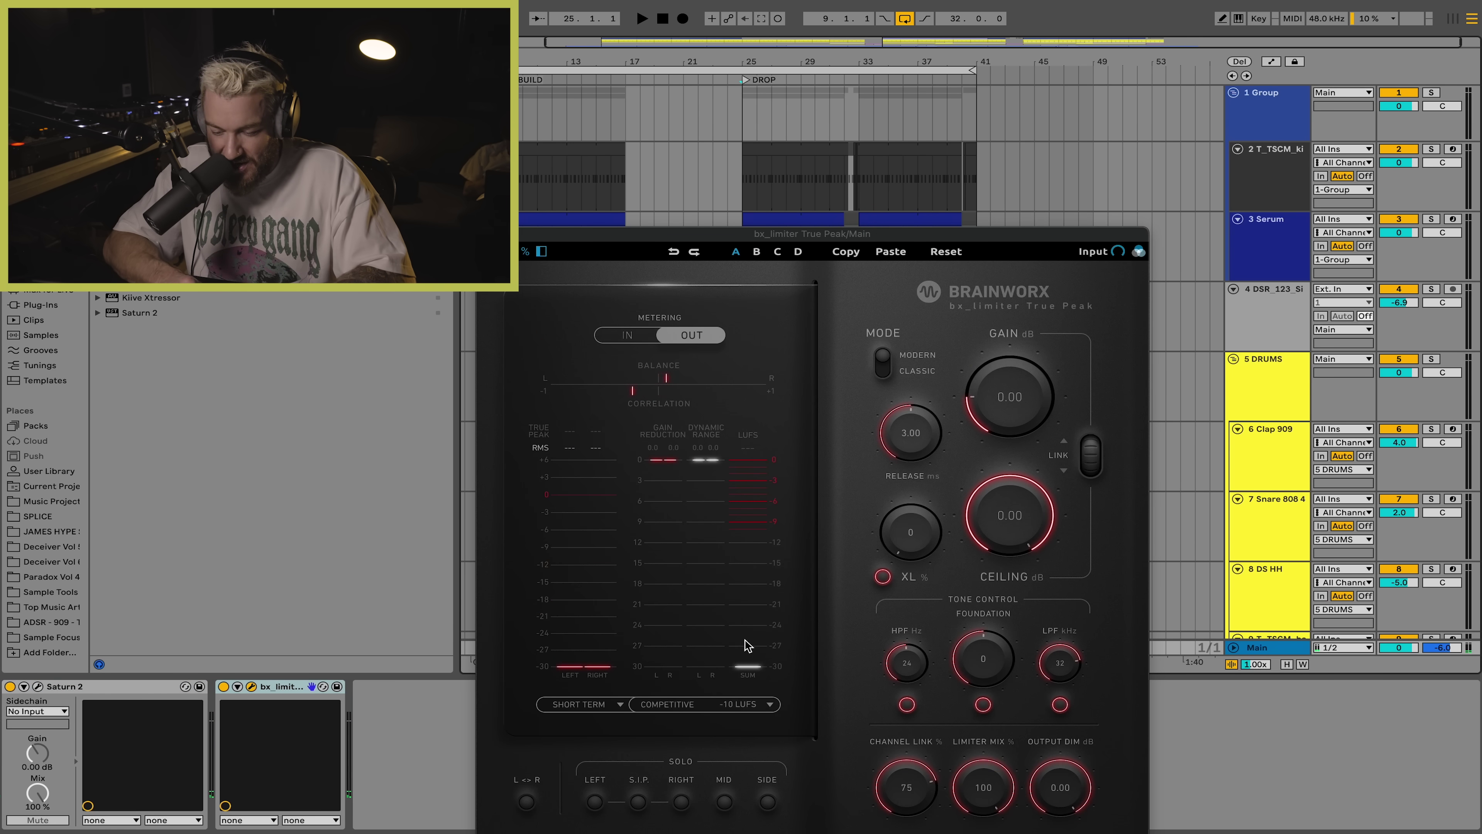
key("space")
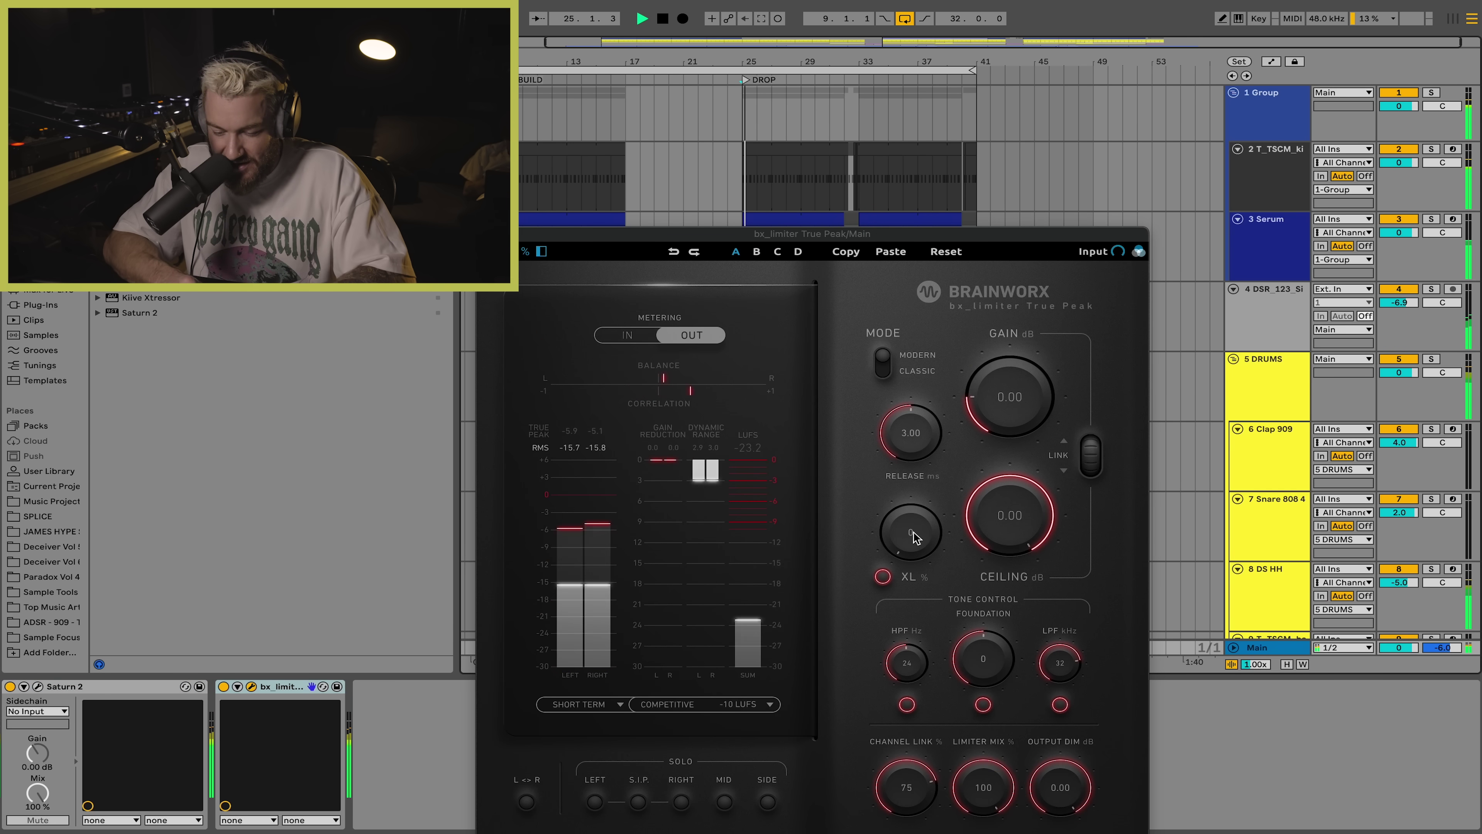